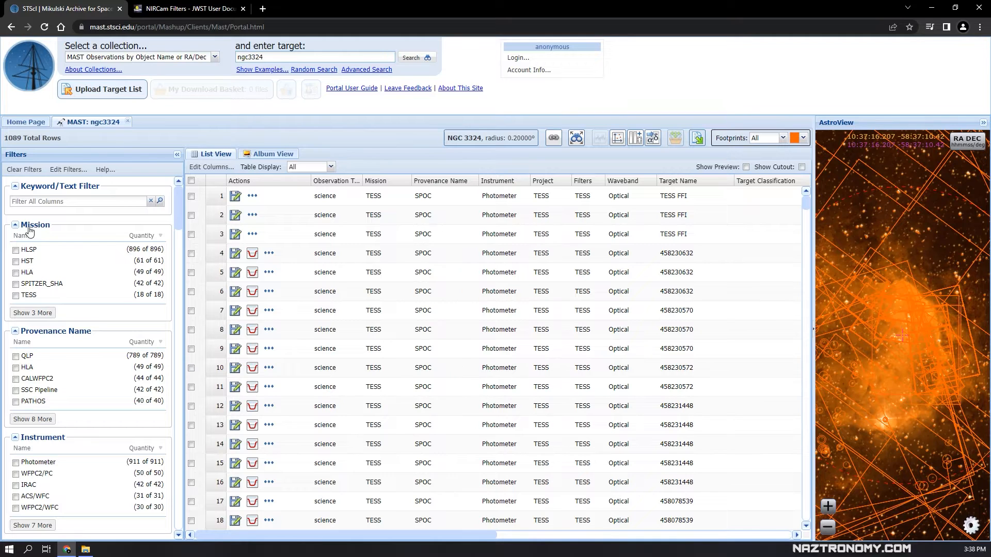
Step: Expand the mission filter list and limit the NGC 3324 results to JWST observations
{"action": "left_click", "coordinate": [52, 314]}
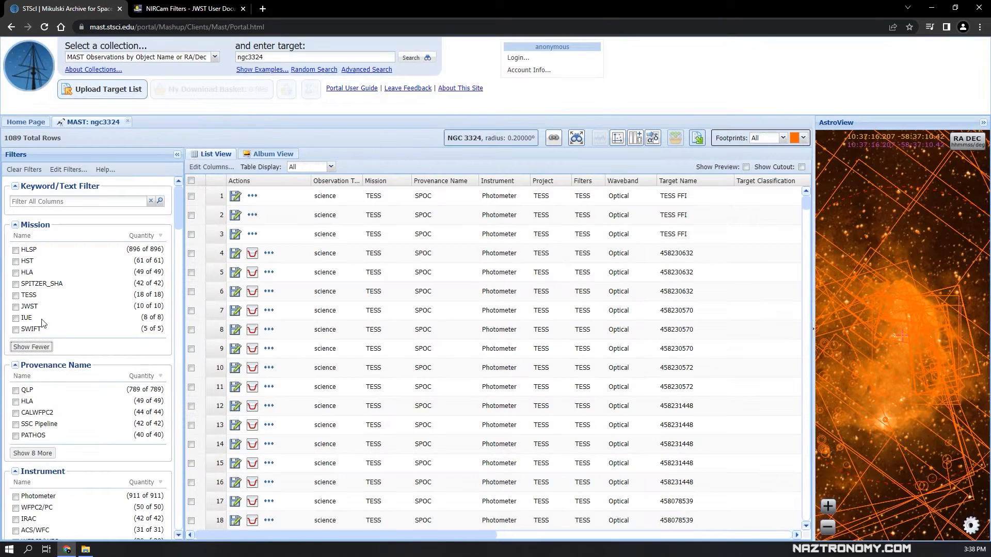
{"action": "left_click", "coordinate": [16, 308]}
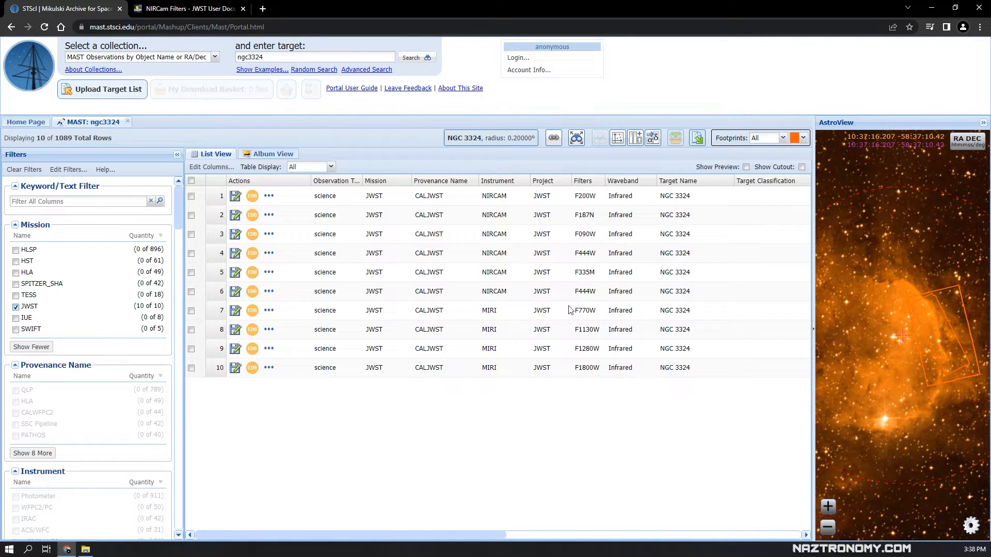
{"action": "double_click", "coordinate": [577, 293]}
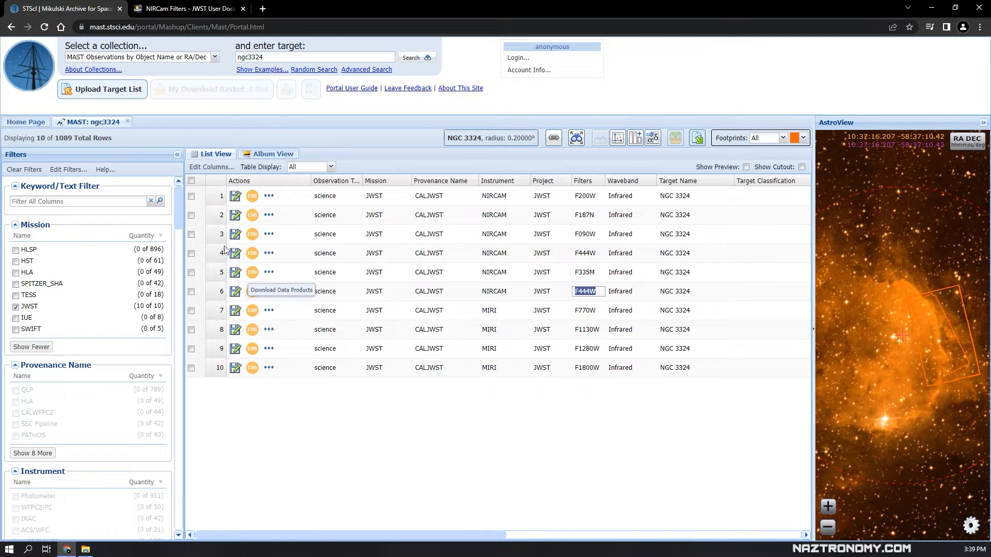
Step: Select the six JWST NIRCam observations, rows 1 to 6, and add them to the download basket
{"action": "left_click", "coordinate": [191, 196]}
{"action": "left_click", "coordinate": [191, 215]}
{"action": "left_click", "coordinate": [191, 234]}
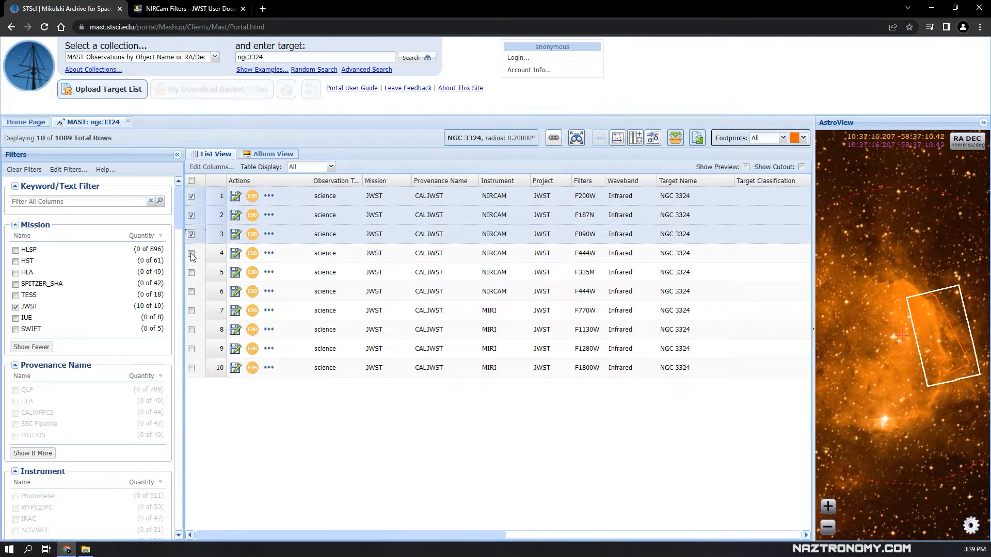
{"action": "left_click", "coordinate": [191, 253]}
{"action": "left_click", "coordinate": [192, 273]}
{"action": "left_click", "coordinate": [191, 291]}
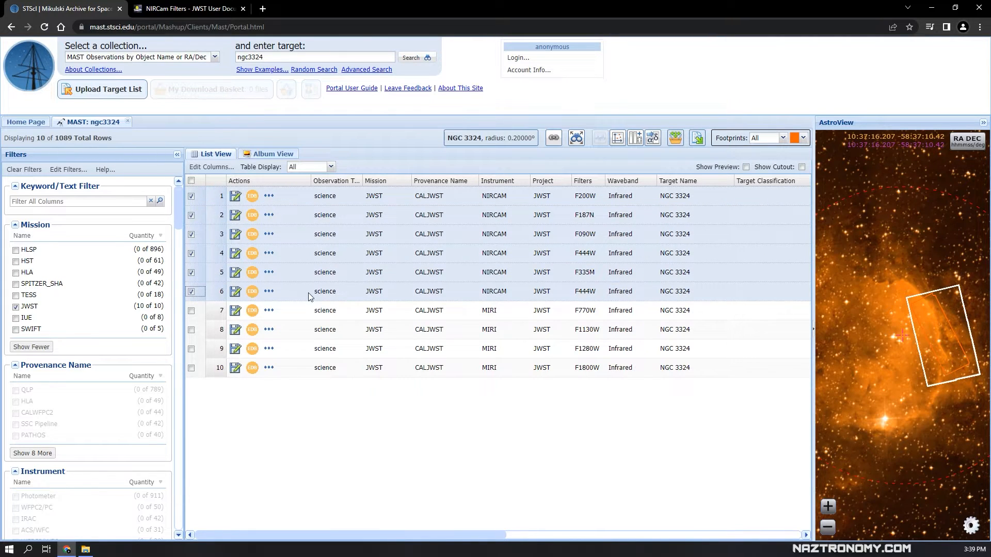
{"action": "left_click", "coordinate": [676, 138]}
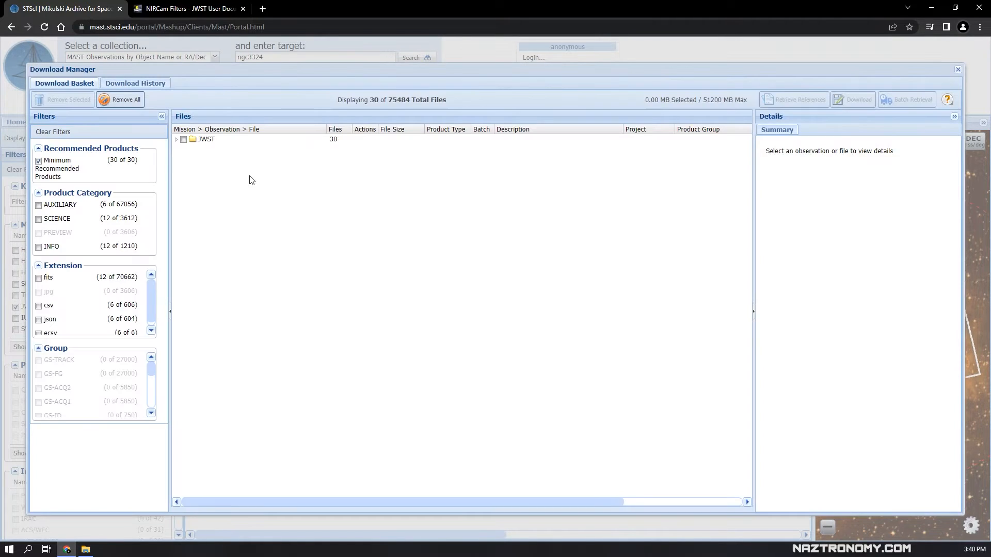
Step: Expand the JWST, f090w and f187n folders in the download basket and widen the file name column to show full names
{"action": "left_click", "coordinate": [176, 139]}
{"action": "left_click", "coordinate": [185, 150]}
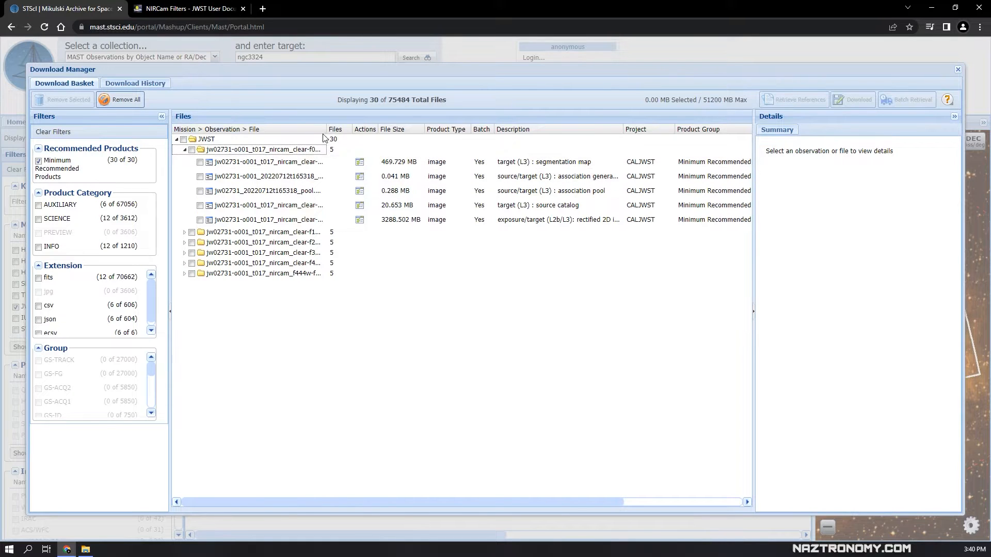
{"action": "left_click_drag", "start_coordinate": [326, 129], "coordinate": [370, 129]}
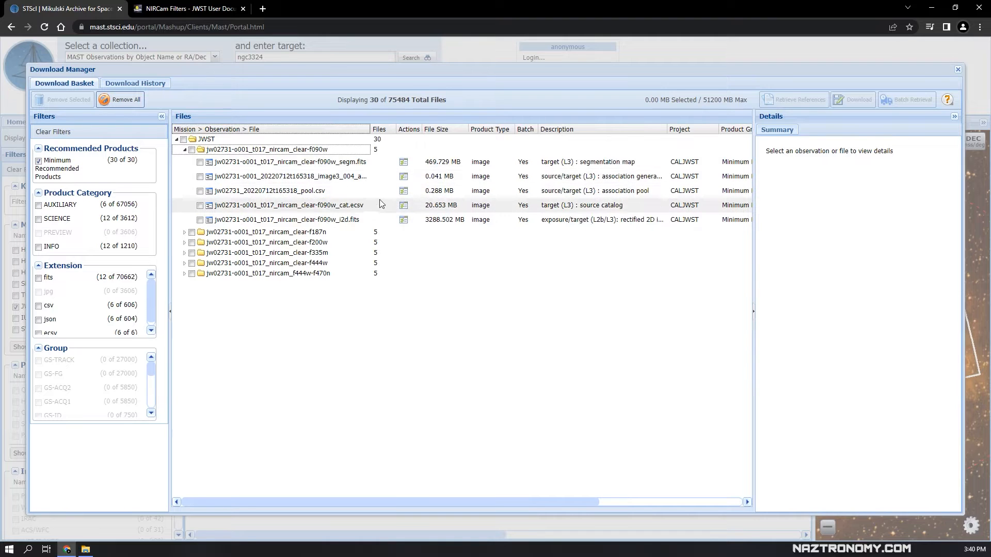
{"action": "left_click_drag", "start_coordinate": [370, 129], "coordinate": [414, 133]}
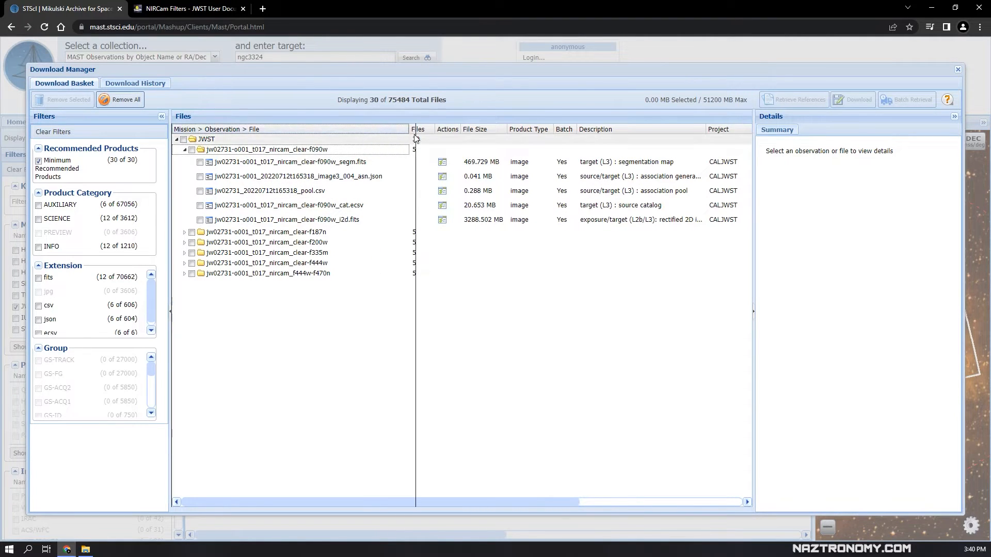
{"action": "left_click", "coordinate": [185, 234]}
Step: Mark the f090w segmentation map file and the entire JWST folder for download
{"action": "left_click", "coordinate": [202, 163]}
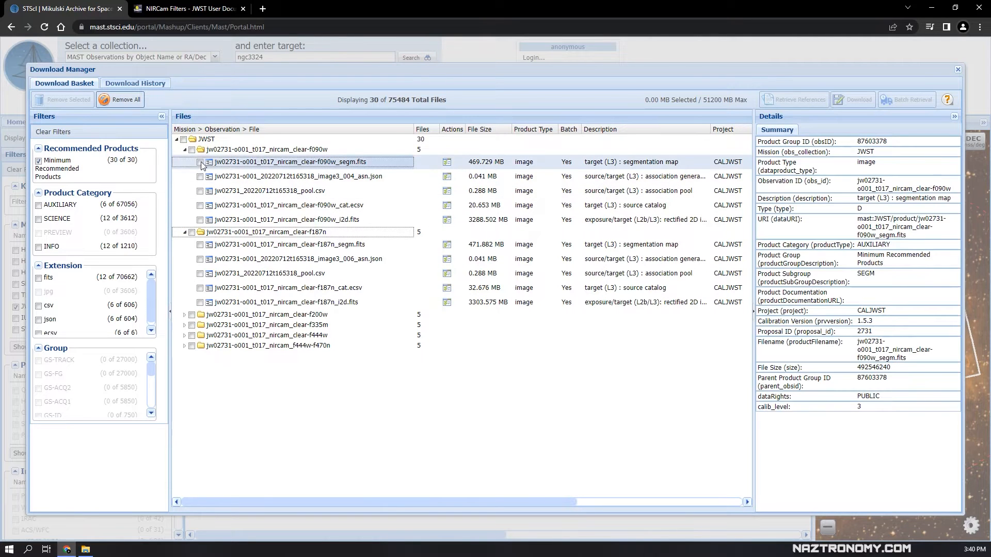
{"action": "left_click", "coordinate": [200, 163]}
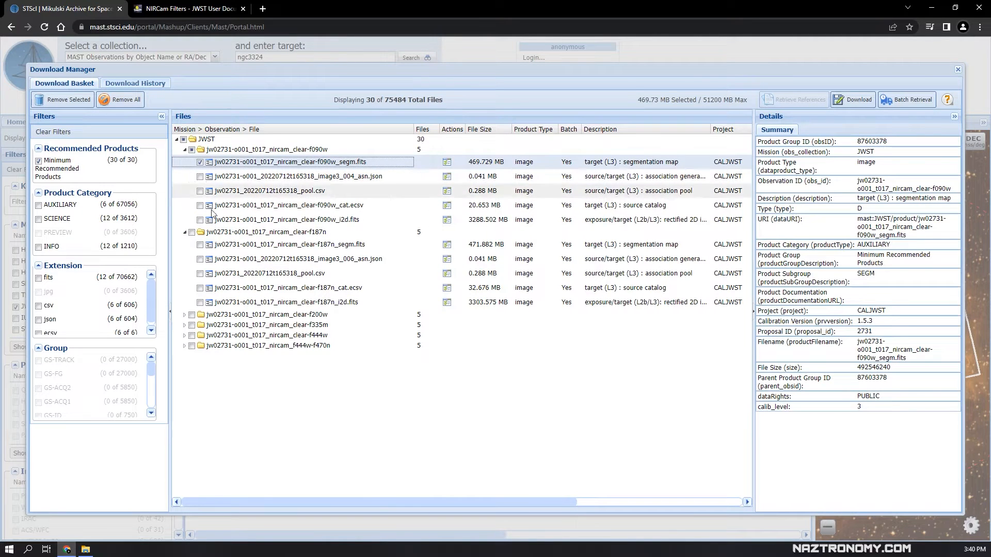
{"action": "left_click", "coordinate": [184, 139]}
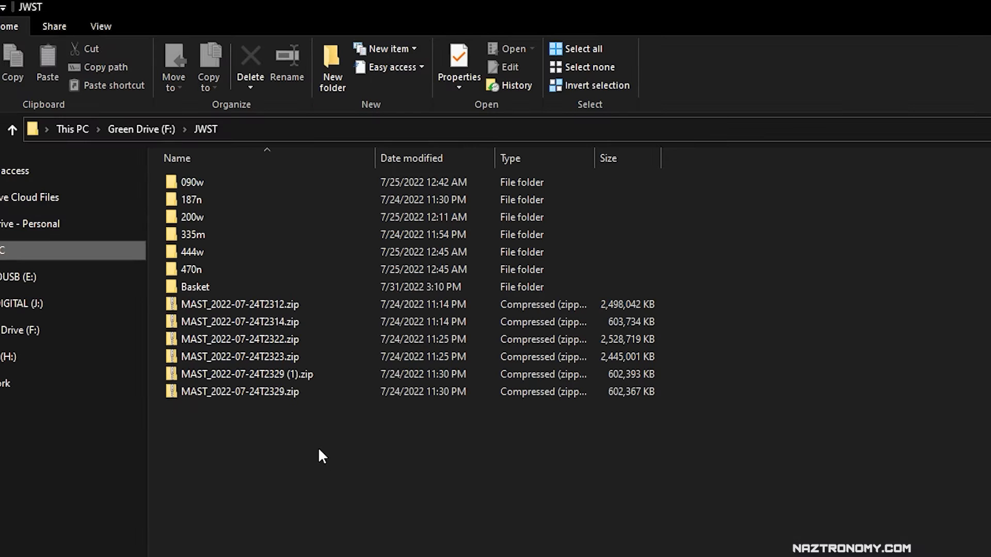
Step: Highlight the six MAST_2022-07-24 zip archives in the JWST folder on drive F and clear the selection
{"action": "left_click_drag", "start_coordinate": [250, 283], "coordinate": [212, 223]}
{"action": "left_click_drag", "start_coordinate": [264, 364], "coordinate": [305, 306]}
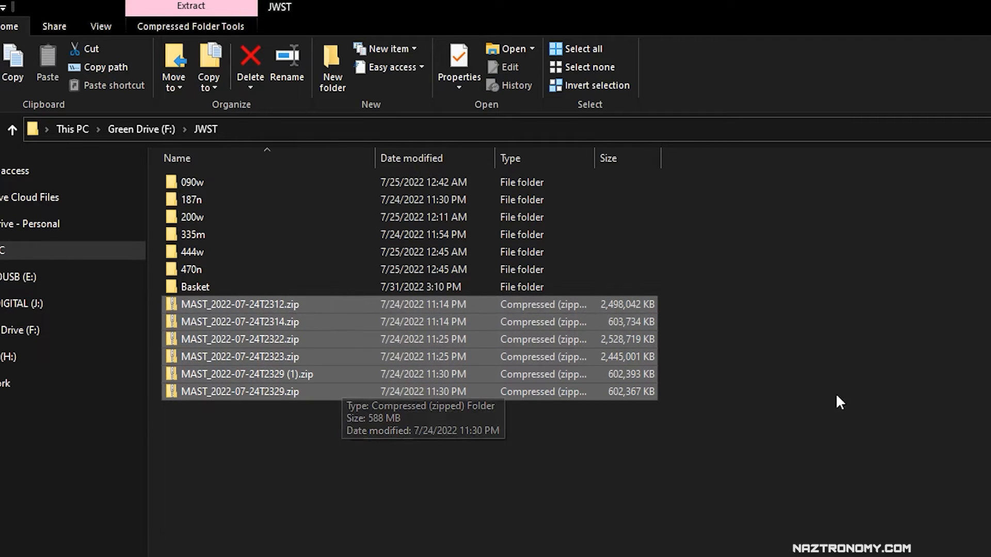
{"action": "left_click", "coordinate": [252, 424]}
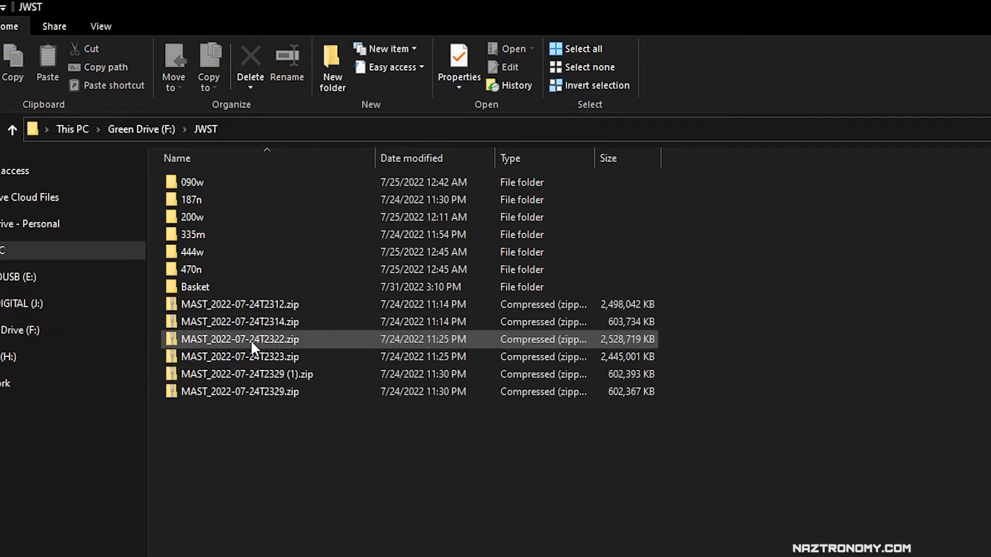
Step: Open the Basket folder and browse inside MAST_2022-07-31T1503.zip to its MAST_2022-07-31T1503 folder
{"action": "double_click", "coordinate": [193, 287]}
{"action": "left_click", "coordinate": [280, 187]}
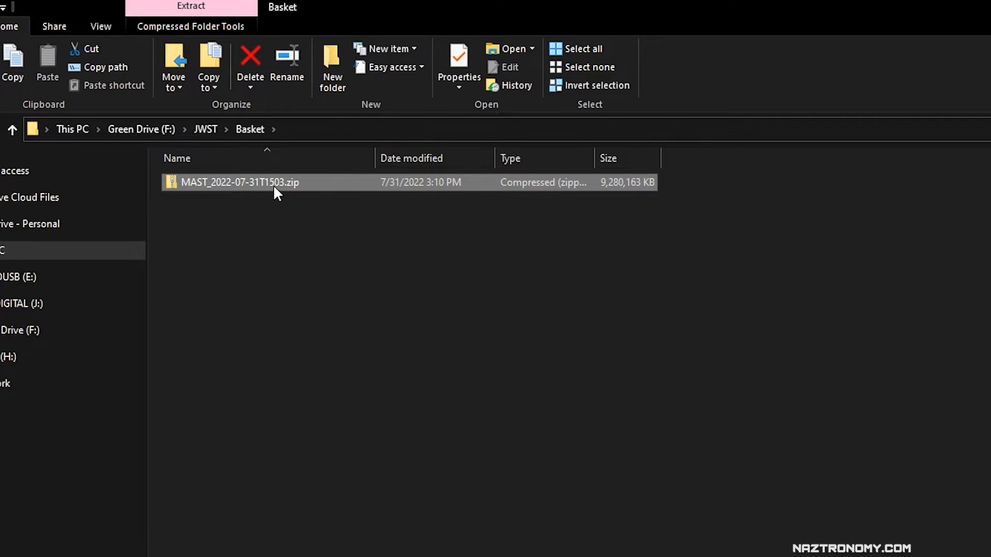
{"action": "double_click", "coordinate": [274, 186]}
{"action": "left_click", "coordinate": [288, 180]}
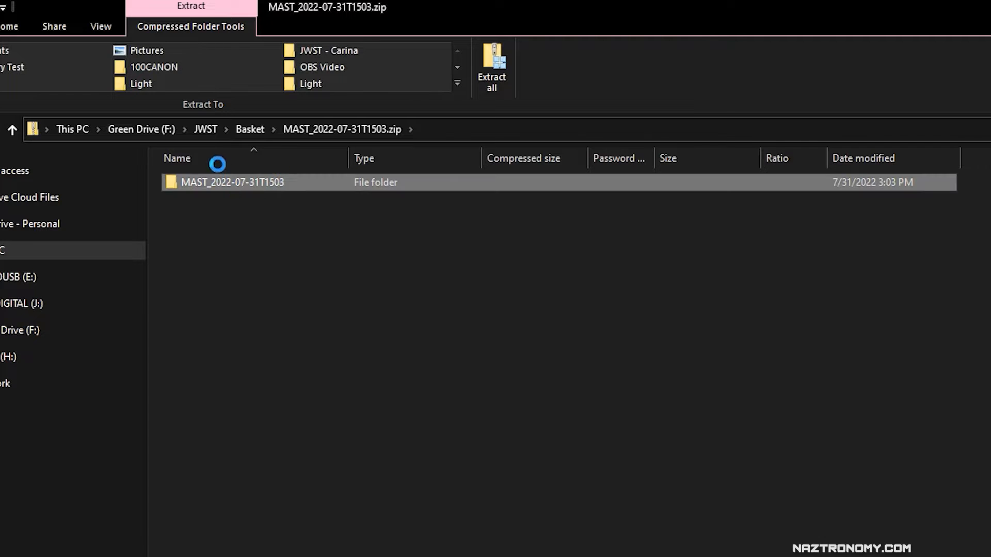
{"action": "left_click", "coordinate": [247, 185]}
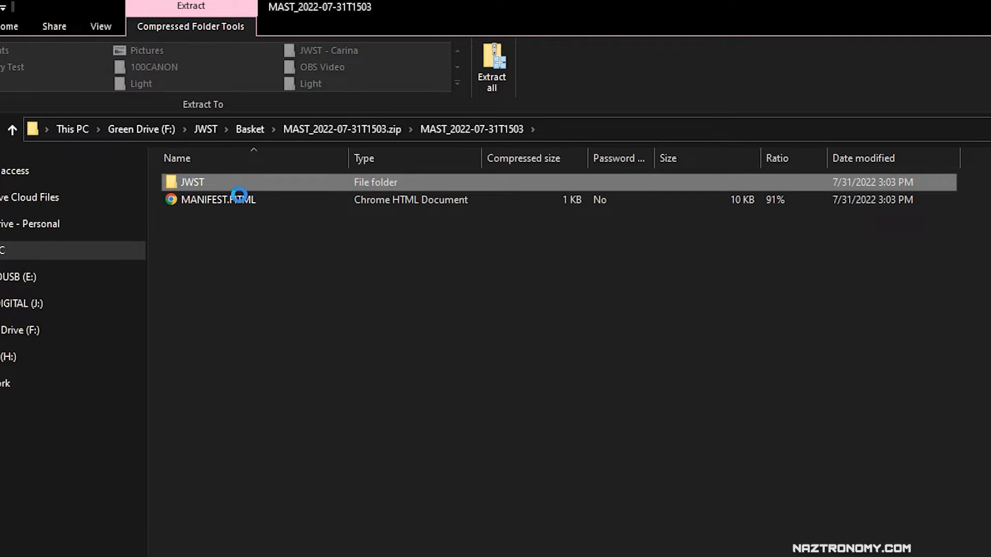
Step: Return to the main JWST folder and browse through 090w and MAST_2022-07-24T2323 into jw02731-o001_t017_nircam_clear-f090w
{"action": "left_click", "coordinate": [192, 129]}
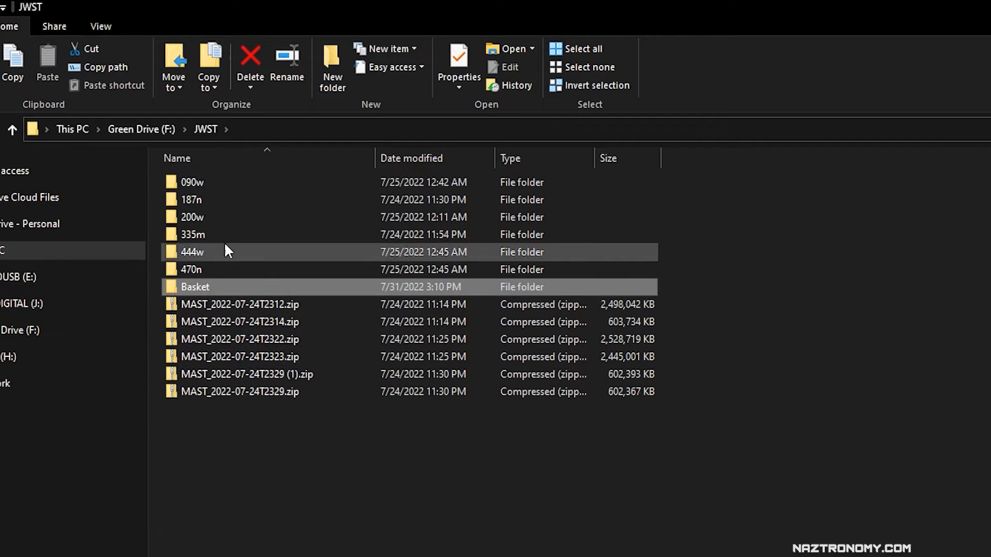
{"action": "left_click", "coordinate": [191, 182]}
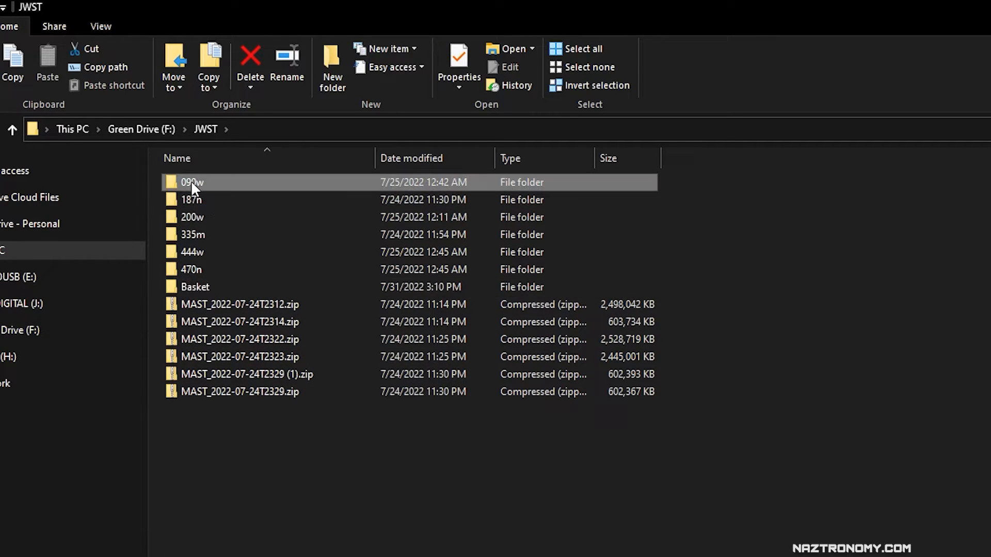
{"action": "double_click", "coordinate": [191, 182]}
{"action": "double_click", "coordinate": [221, 184]}
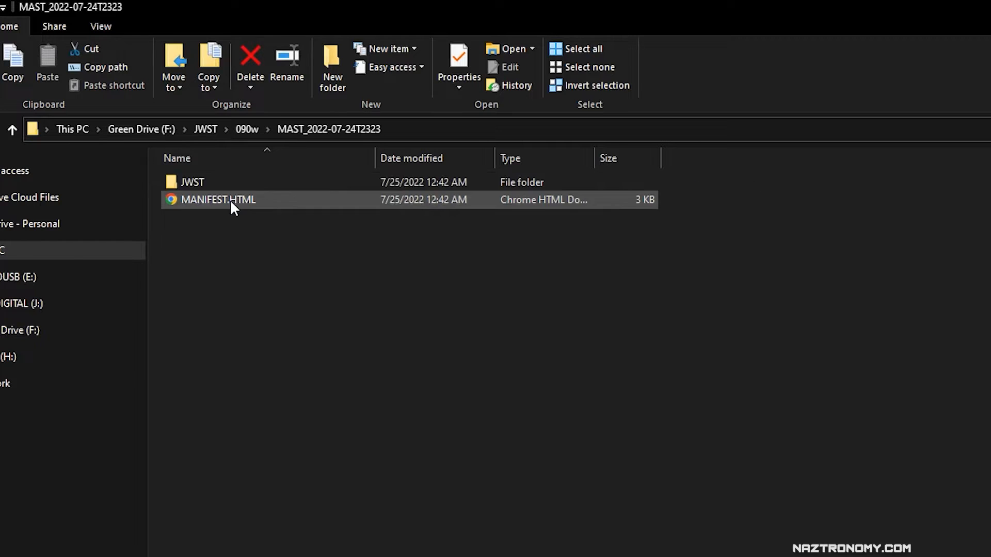
{"action": "double_click", "coordinate": [189, 183]}
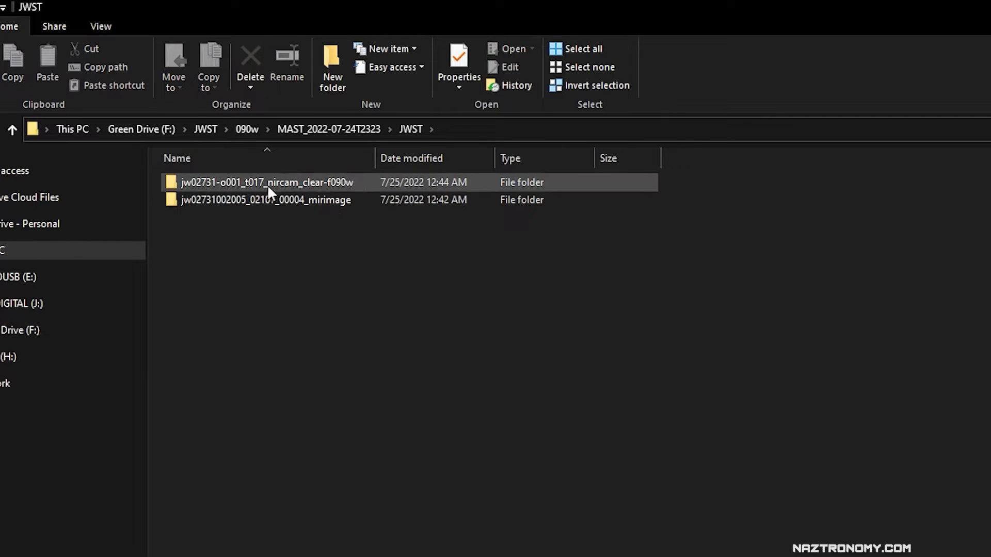
{"action": "left_click_drag", "start_coordinate": [375, 158], "coordinate": [458, 158]}
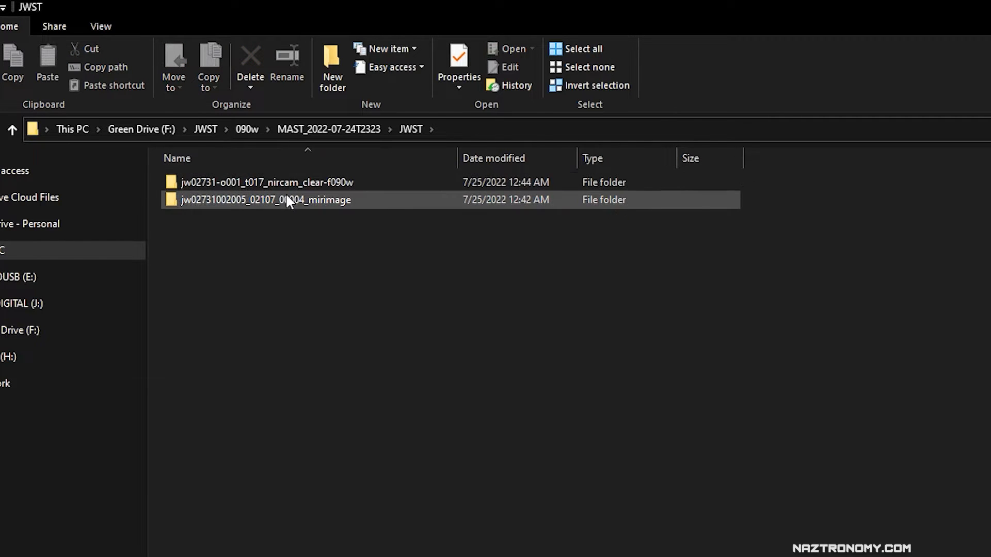
{"action": "mouse_move", "coordinate": [330, 190]}
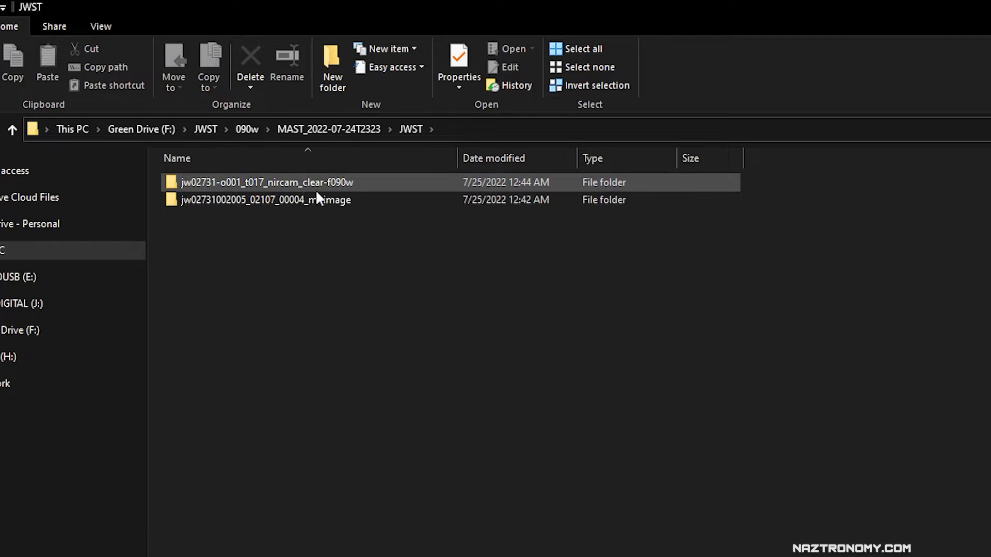
{"action": "double_click", "coordinate": [337, 186]}
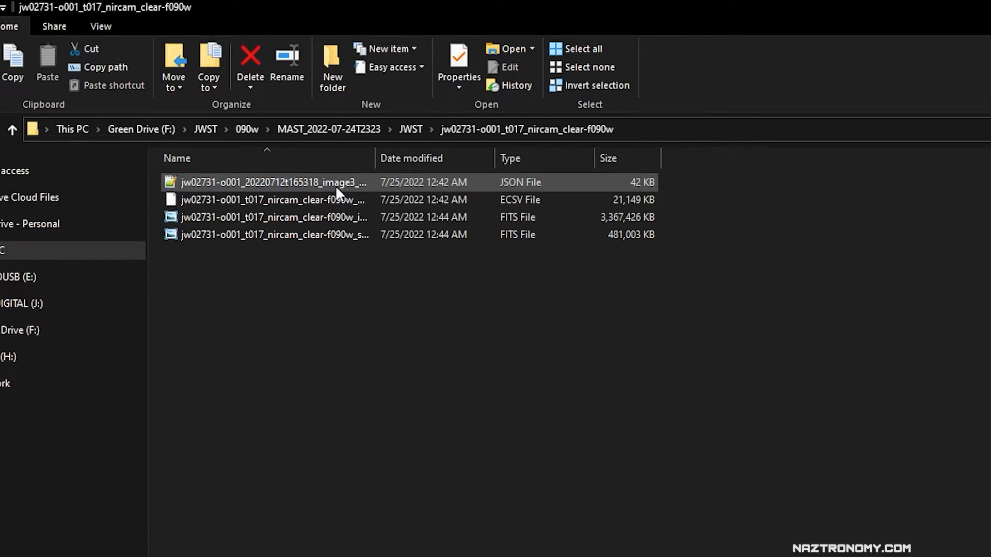
Step: Widen the name column to fit and select jw02731-o001_t017_nircam_clear-f090w_i2d.fits
{"action": "double_click", "coordinate": [374, 163]}
{"action": "left_click", "coordinate": [396, 184]}
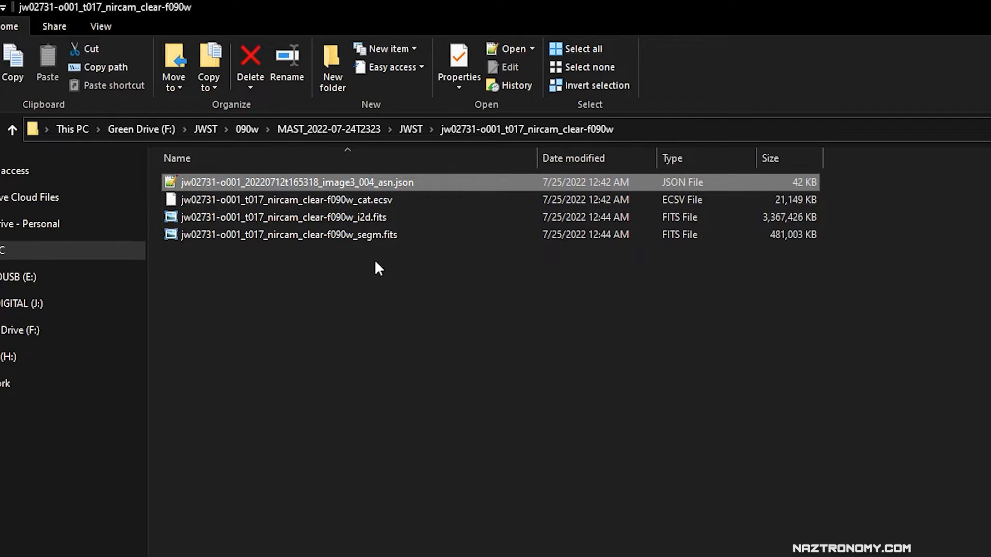
{"action": "left_click", "coordinate": [360, 219]}
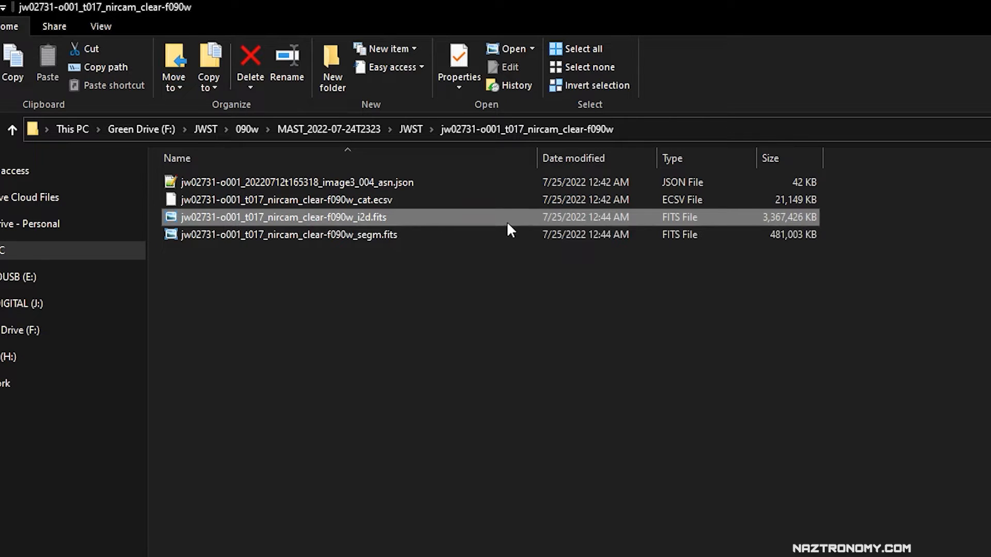
Step: Return to the main JWST folder, browse through 470n and MAST_2022-07-24T2329 into its JWST subfolder, and widen the name column
{"action": "left_click", "coordinate": [408, 129]}
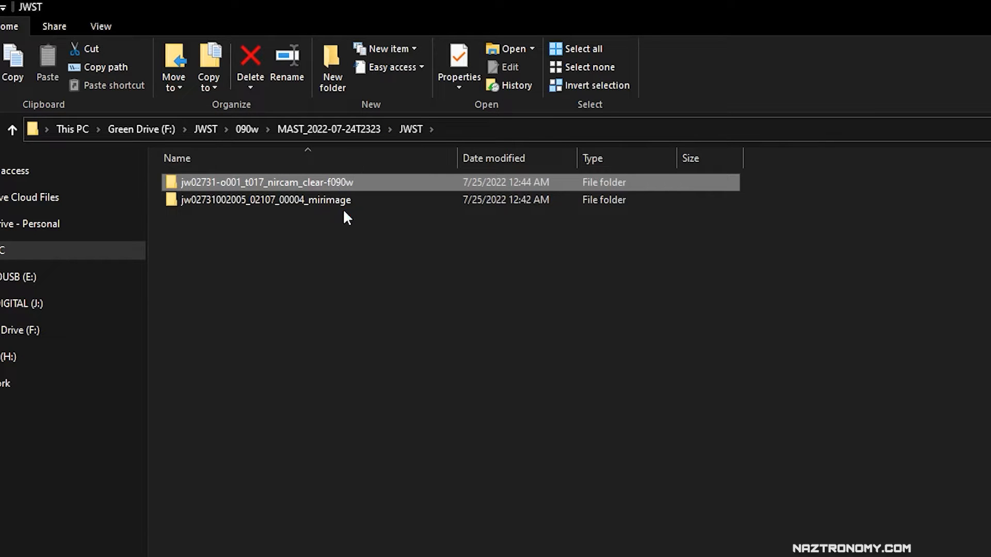
{"action": "key", "text": "Return"}
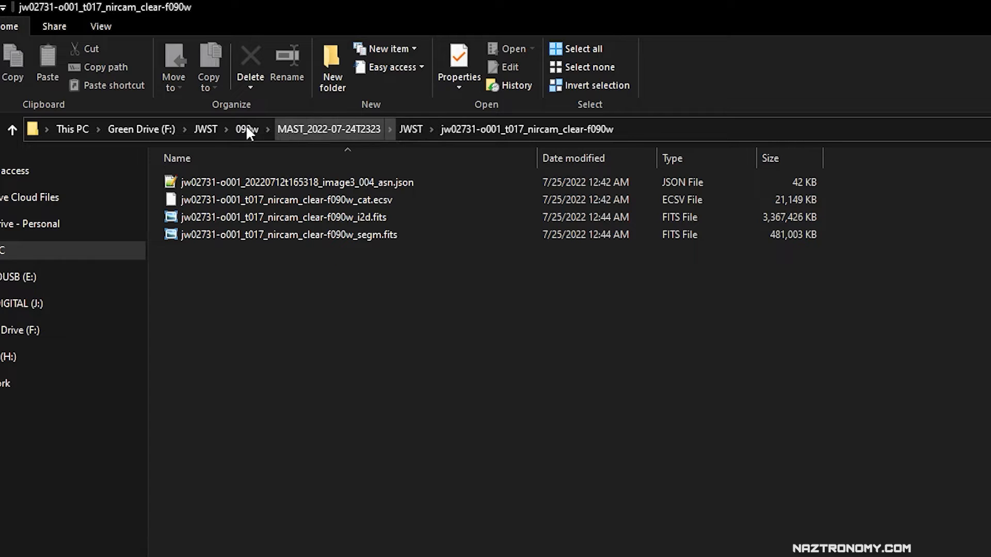
{"action": "left_click", "coordinate": [204, 129]}
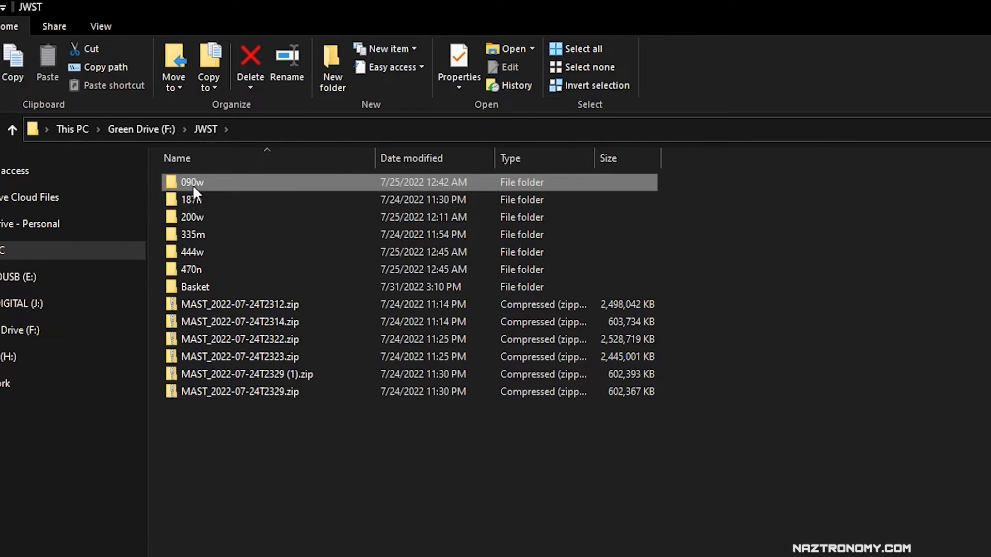
{"action": "double_click", "coordinate": [191, 269]}
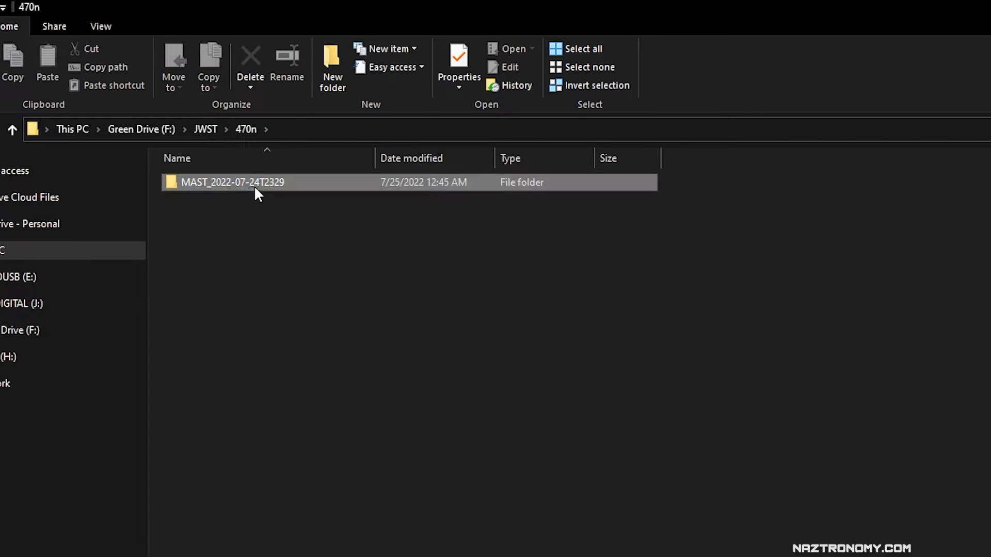
{"action": "double_click", "coordinate": [254, 184]}
{"action": "double_click", "coordinate": [217, 183]}
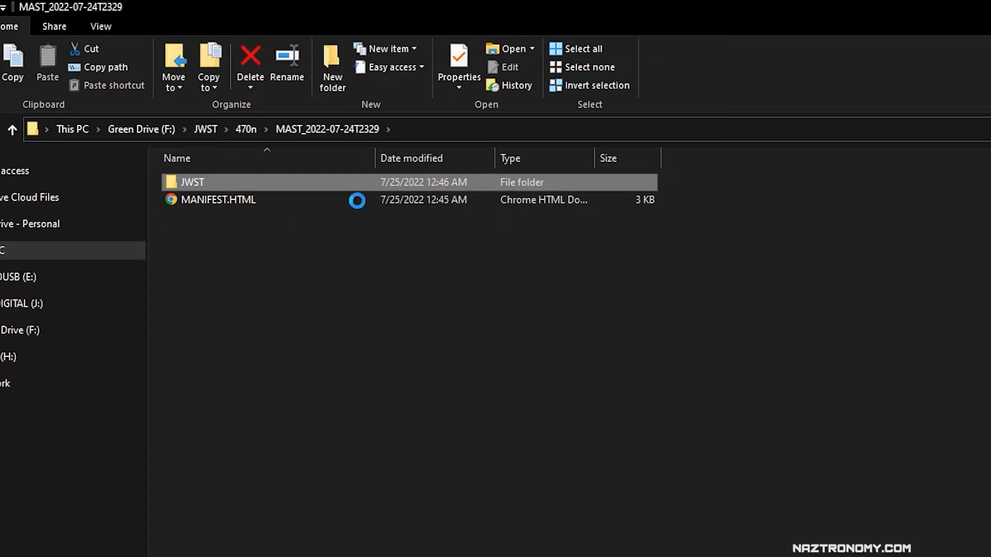
{"action": "left_click_drag", "start_coordinate": [379, 165], "coordinate": [481, 165]}
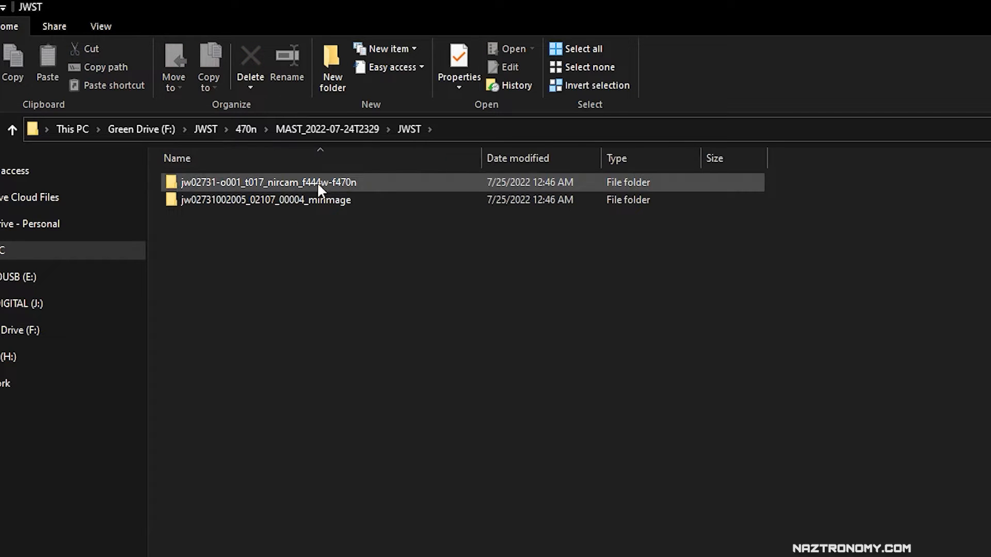
Step: Select the jw02731-o001_t017_nircam_f444w-f470n folder
{"action": "left_click", "coordinate": [297, 187]}
{"action": "left_click", "coordinate": [314, 198], "text": "shift"}
{"action": "left_click", "coordinate": [309, 184]}
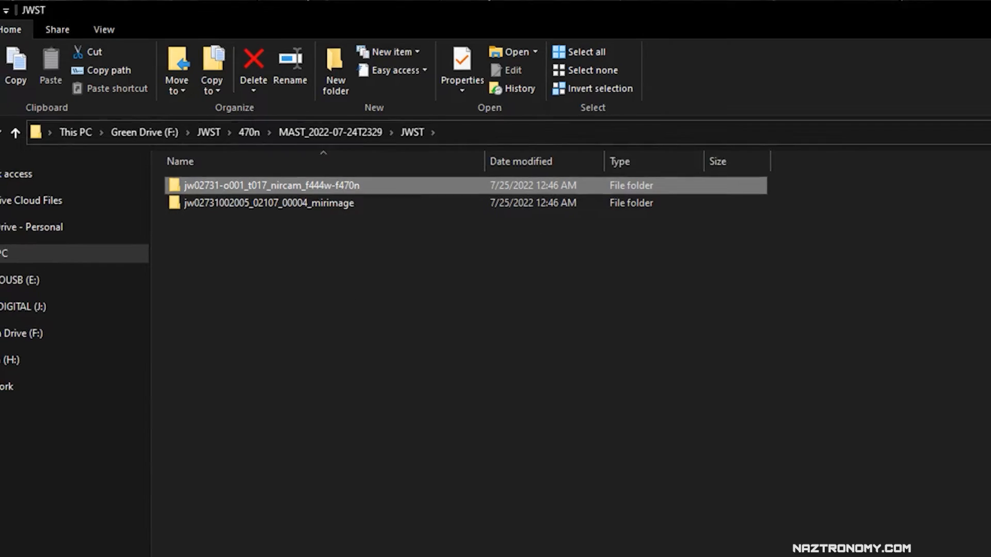
Step: Switch to Chrome to review the MAST download basket and return to the JWST folder in File Explorer
{"action": "key", "text": "super+Tab"}
{"action": "left_click", "coordinate": [553, 280]}
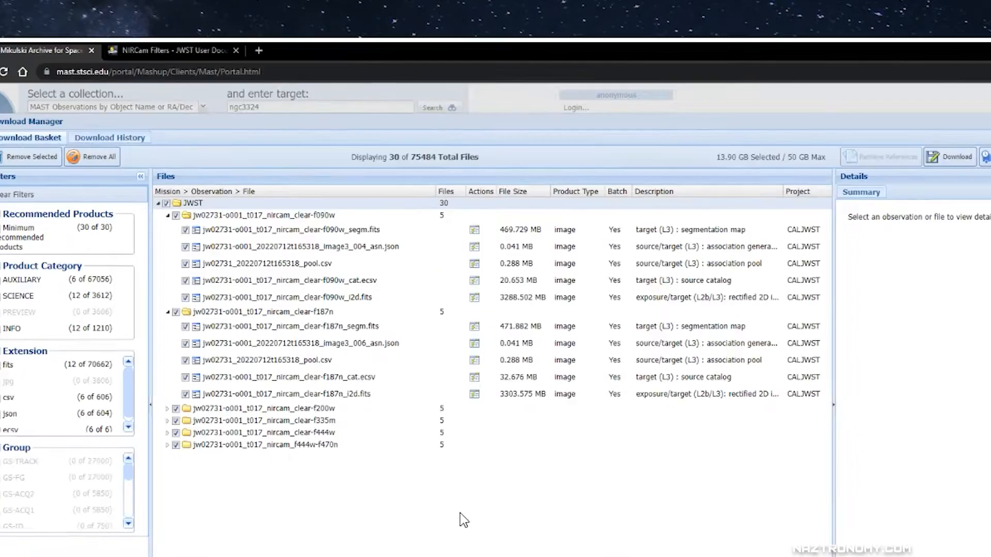
{"action": "key", "text": "super+Tab"}
{"action": "left_click", "coordinate": [480, 179]}
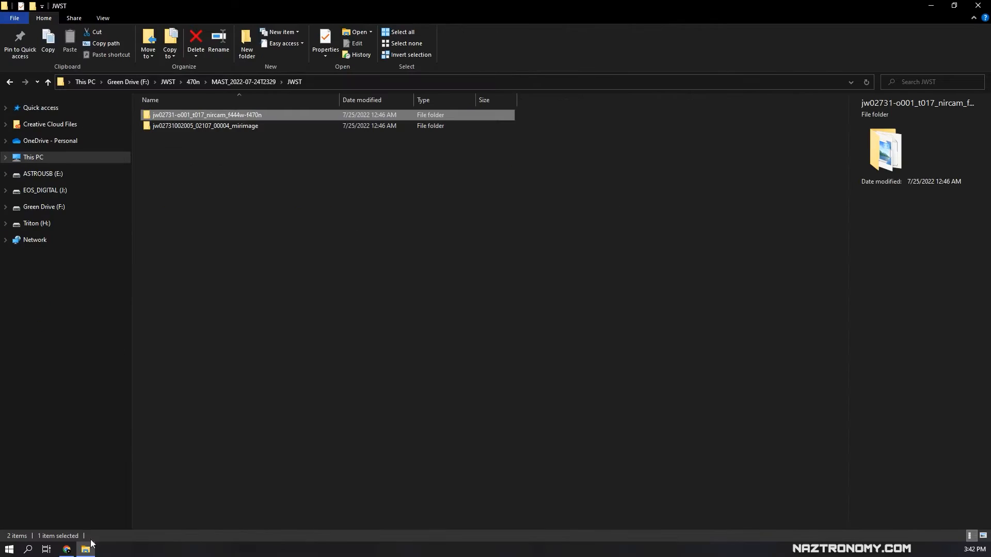
Step: Switch to Chrome and examine the filter throughput chart on the NIRCam Filters documentation page
{"action": "mouse_move", "coordinate": [74, 552]}
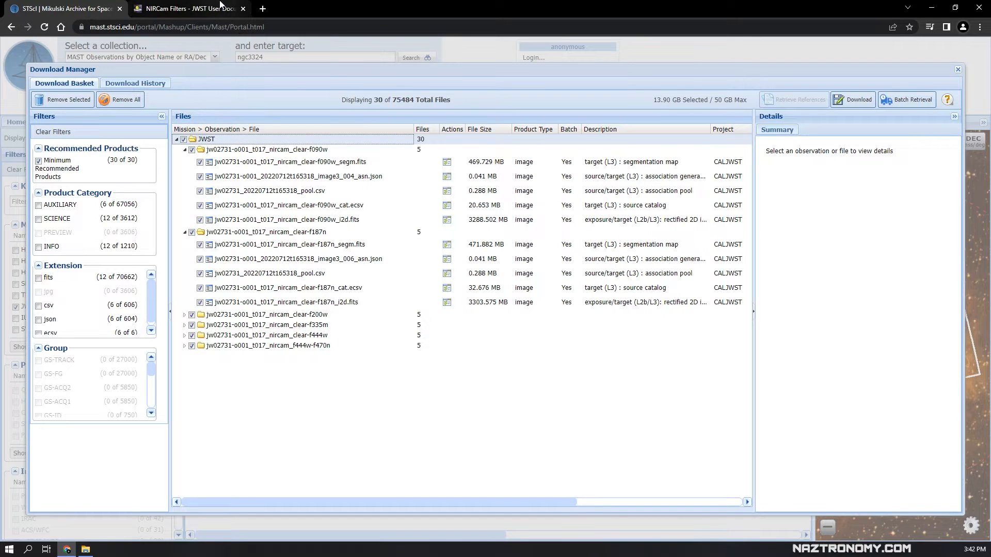
{"action": "left_click", "coordinate": [218, 4]}
{"action": "scroll", "coordinate": [358, 249], "scroll_direction": "up", "scroll_amount": 8}
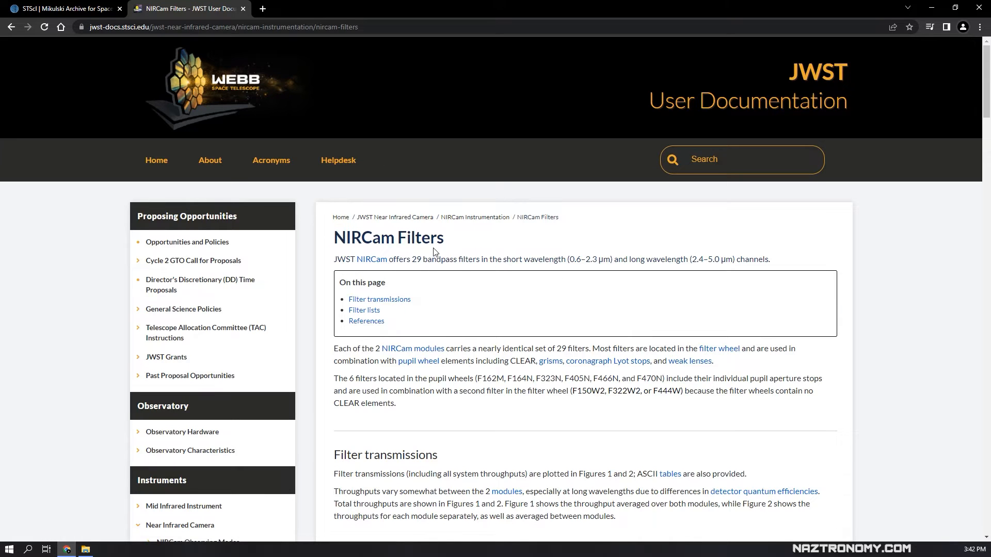
{"action": "scroll", "coordinate": [476, 295], "scroll_direction": "down", "scroll_amount": 10}
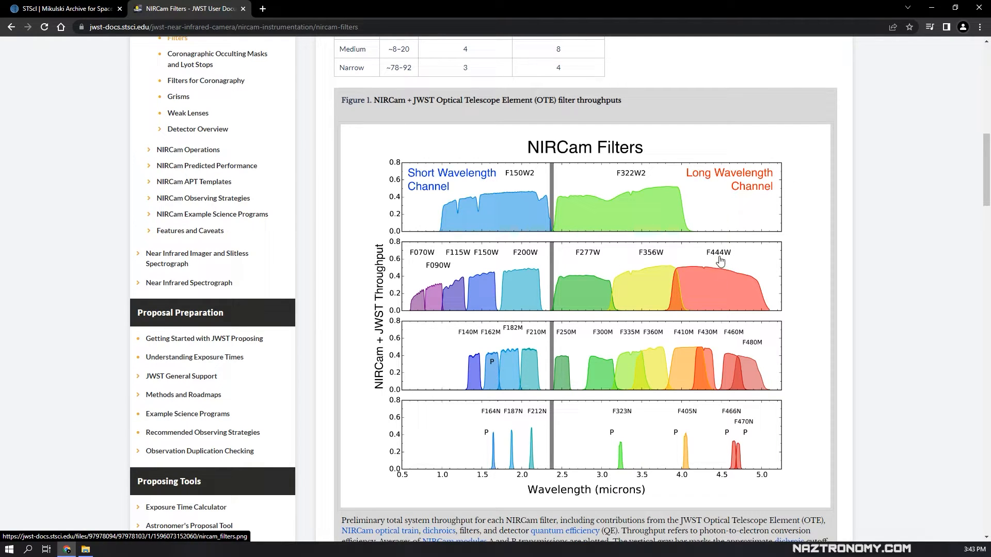
Step: Return to the main JWST folder in File Explorer, select 444w, and compare the filter folders with the NIRCam filter chart
{"action": "left_click", "coordinate": [86, 550]}
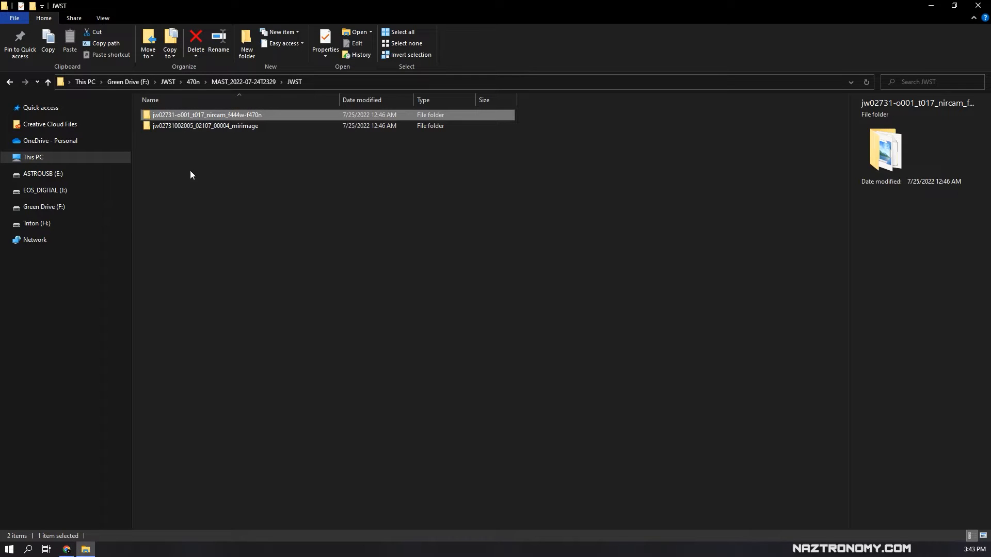
{"action": "left_click", "coordinate": [161, 82]}
{"action": "left_click", "coordinate": [173, 157]}
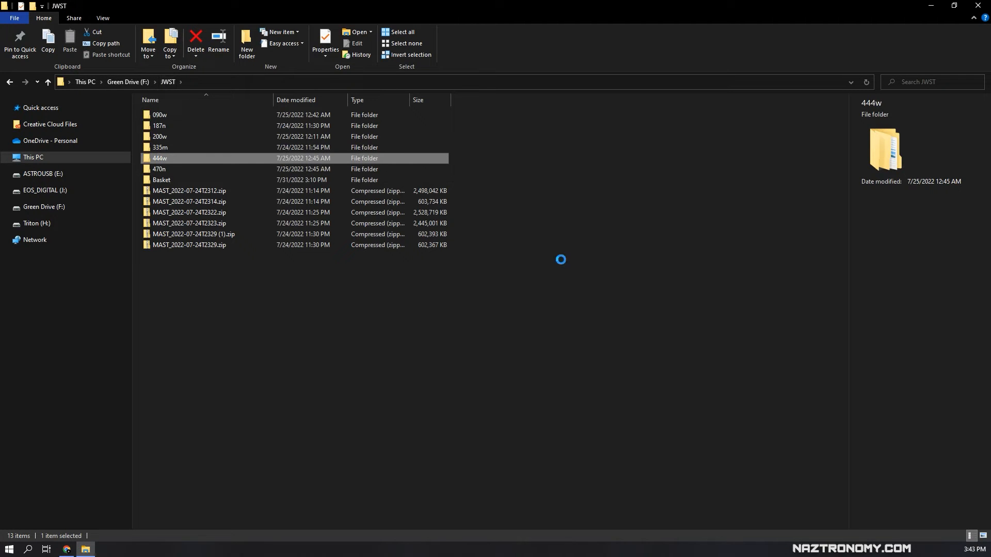
{"action": "key", "text": "alt+Tab"}
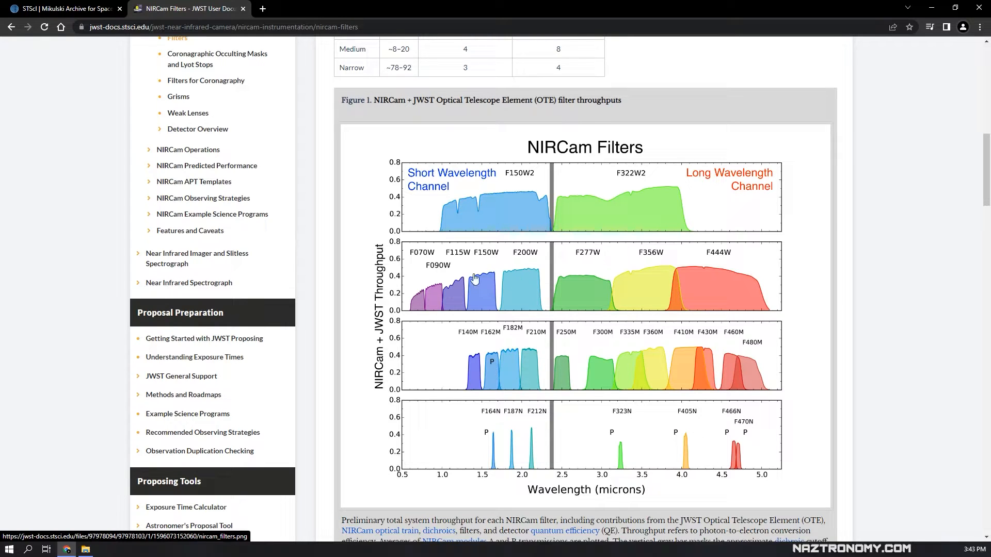
{"action": "key", "text": "alt+Tab"}
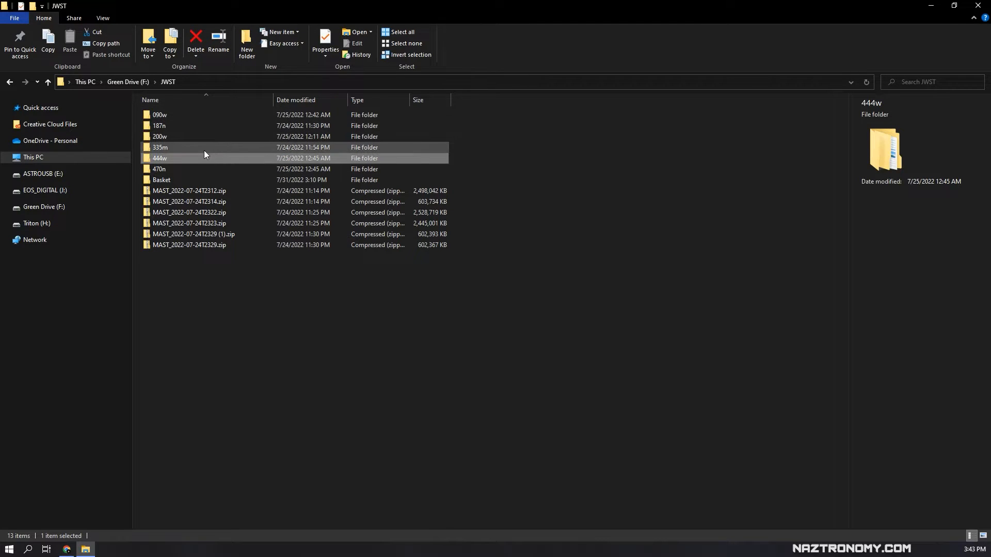
{"action": "key", "text": "alt+Tab"}
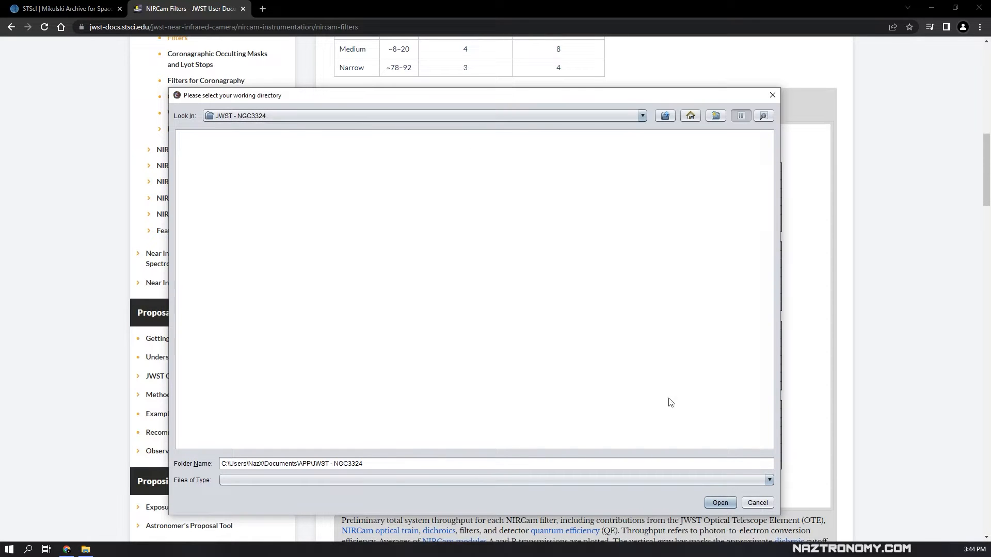
Step: Accept JWST - NGC3324 as the Astro Pixel Processor working directory and browse to the main JWST folder for selecting light frames
{"action": "left_click", "coordinate": [720, 503]}
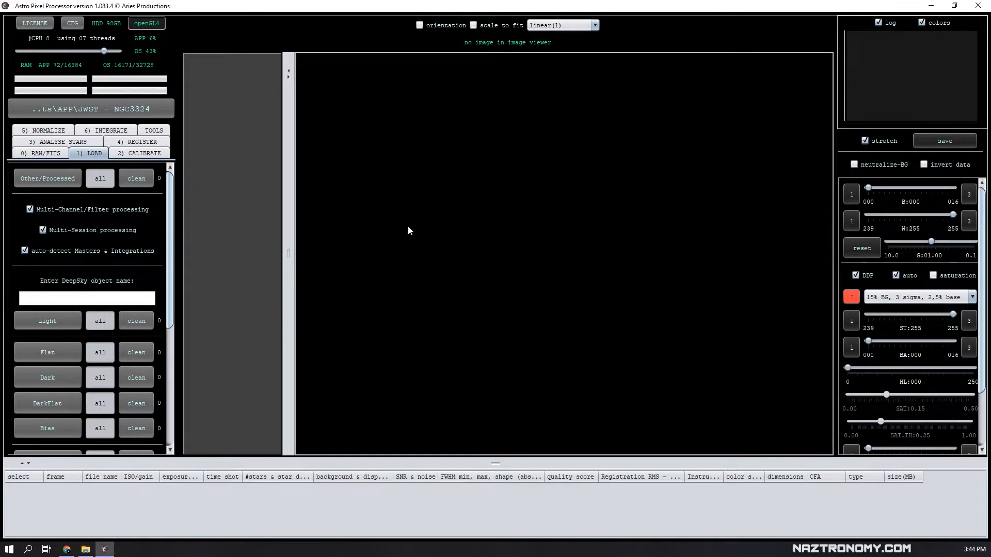
{"action": "left_click", "coordinate": [59, 320]}
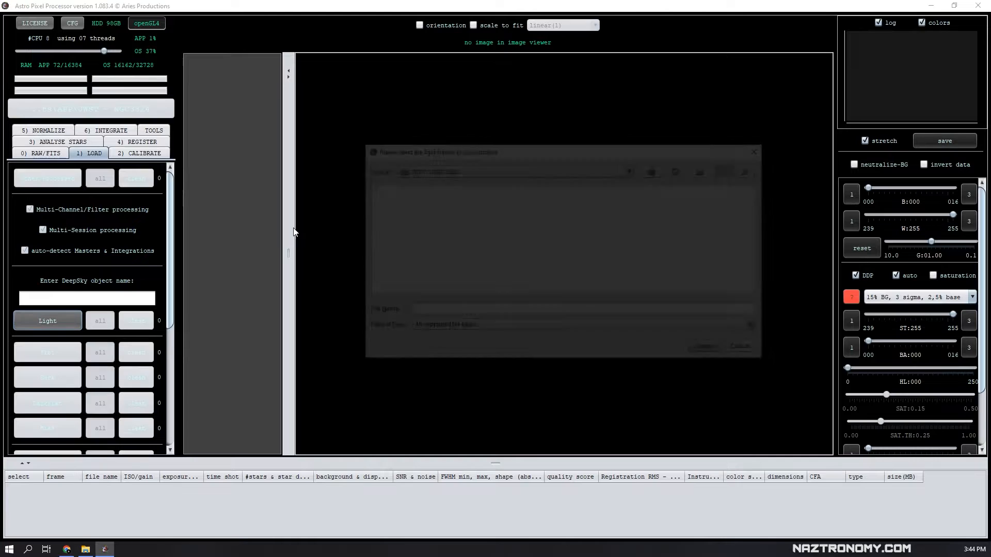
{"action": "left_click", "coordinate": [495, 169]}
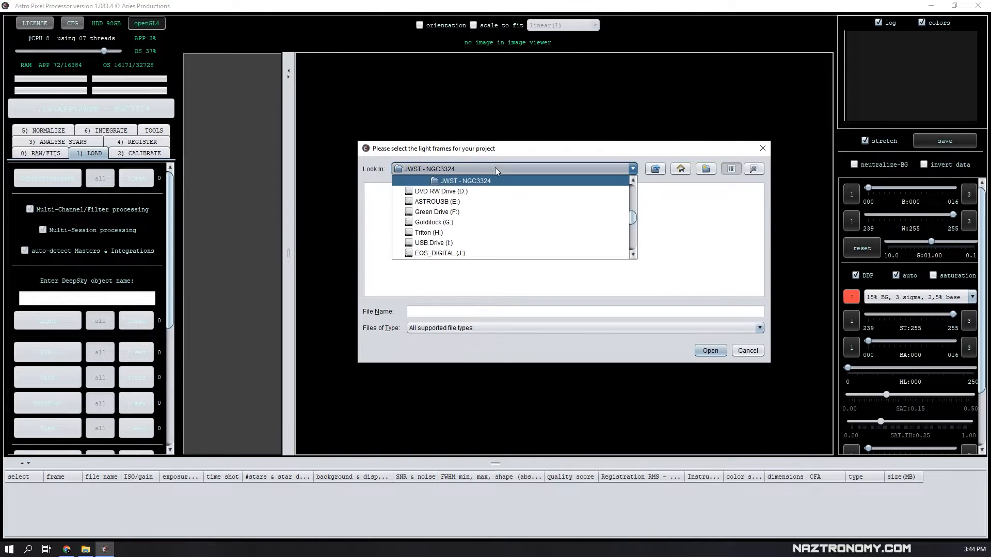
{"action": "scroll", "coordinate": [475, 206], "scroll_direction": "up", "scroll_amount": 3}
{"action": "left_click", "coordinate": [470, 222]}
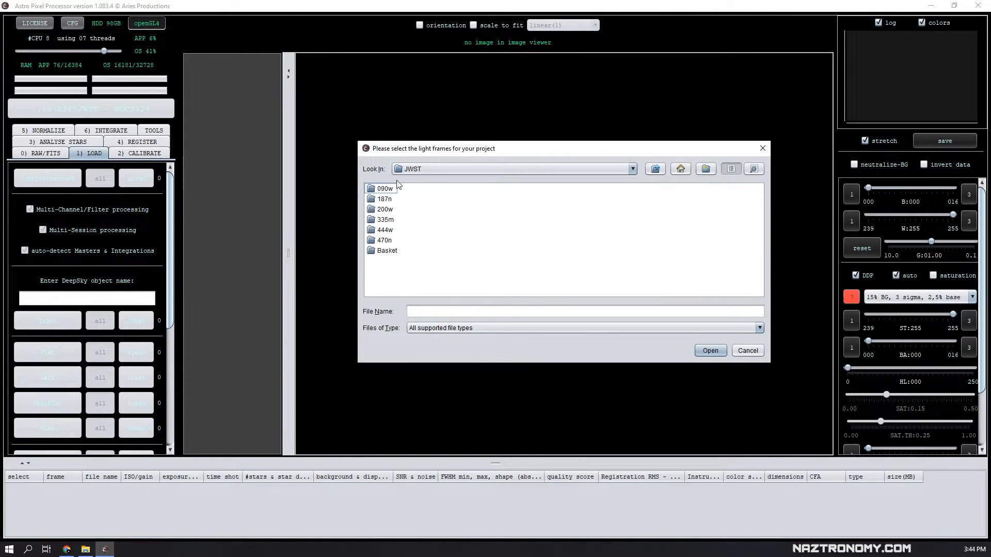
Step: Load jw02731-o001_t017_nircam_clear-f090w_i2d.fits from the 090w folder as a light frame, assigning its channel from the FILTER header tag
{"action": "double_click", "coordinate": [384, 189]}
{"action": "double_click", "coordinate": [382, 192]}
{"action": "double_click", "coordinate": [383, 189]}
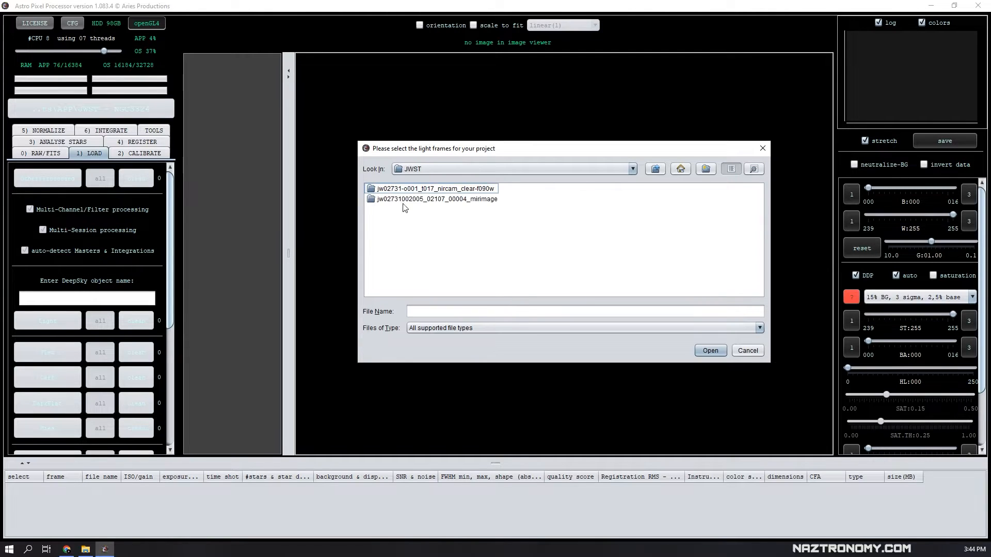
{"action": "left_click", "coordinate": [474, 189]}
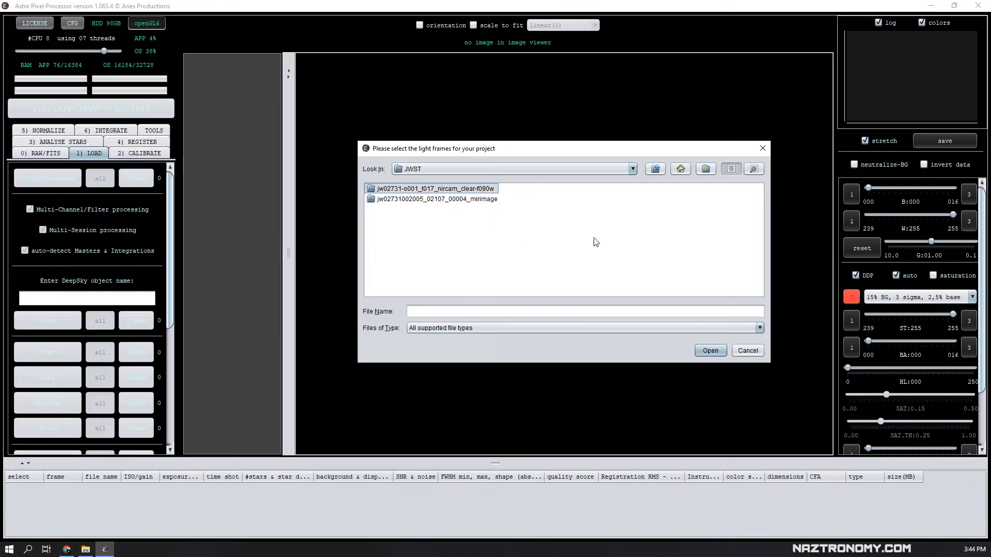
{"action": "double_click", "coordinate": [432, 190]}
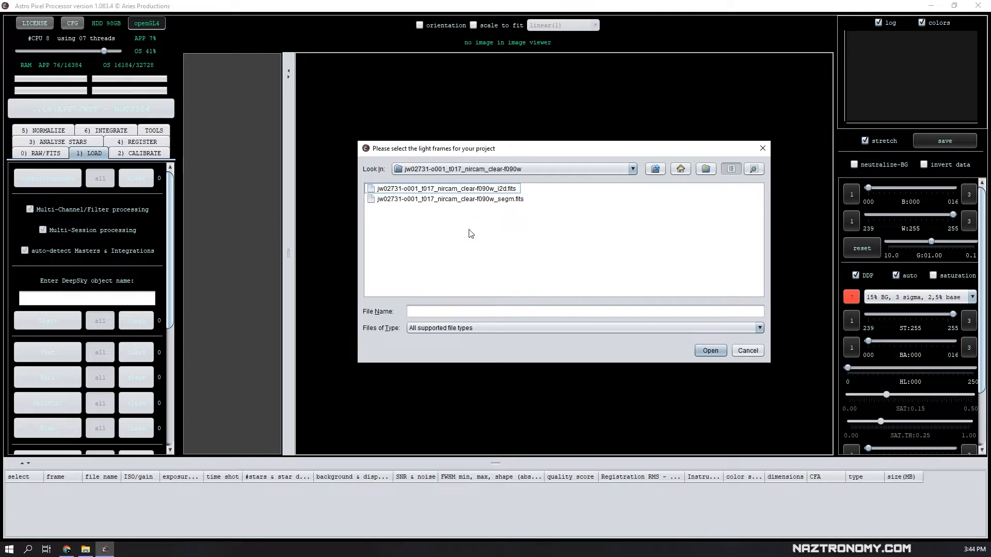
{"action": "left_click", "coordinate": [496, 190]}
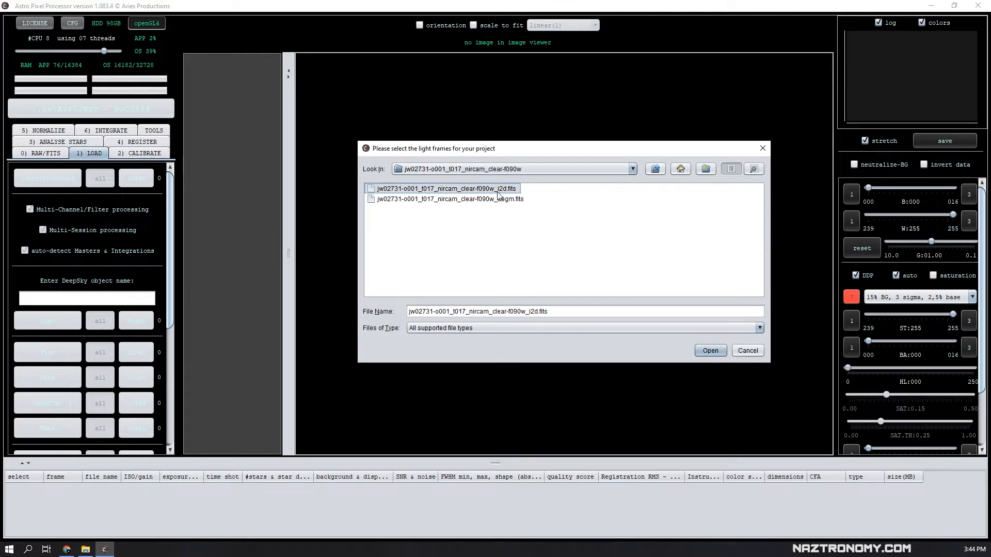
{"action": "left_click", "coordinate": [718, 353]}
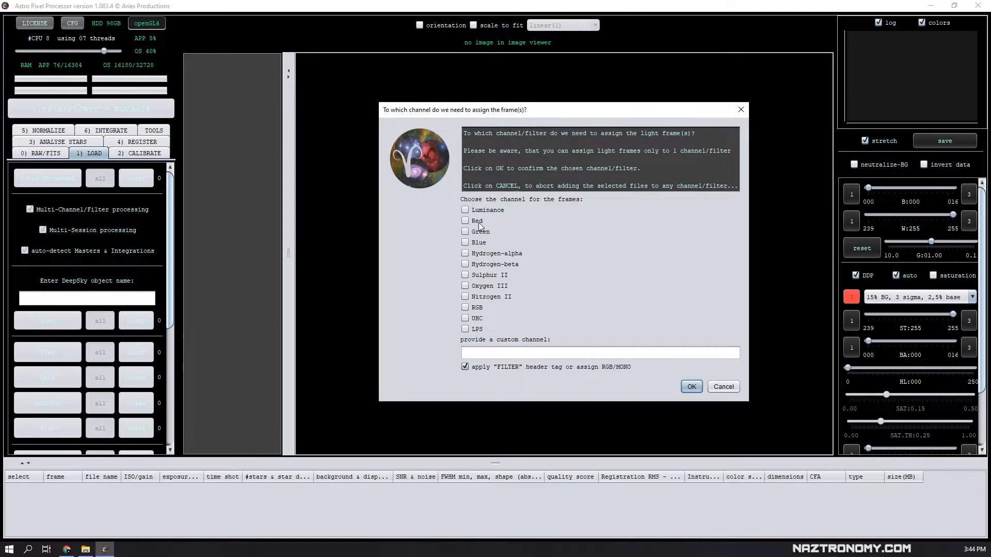
{"action": "left_click", "coordinate": [676, 349]}
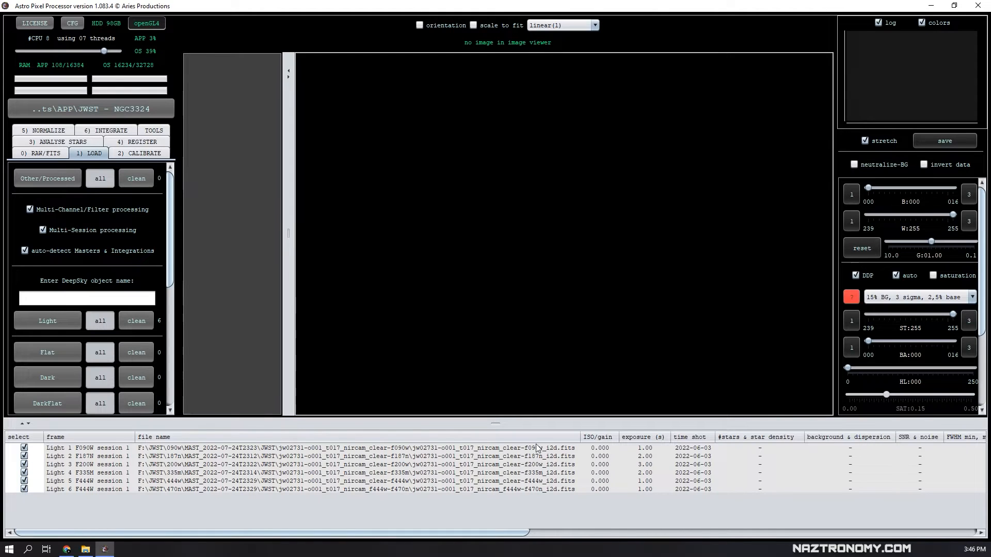
Step: Reduce the height of the file list and load the F090W light frame into the image viewer
{"action": "left_click_drag", "start_coordinate": [500, 427], "coordinate": [500, 444]}
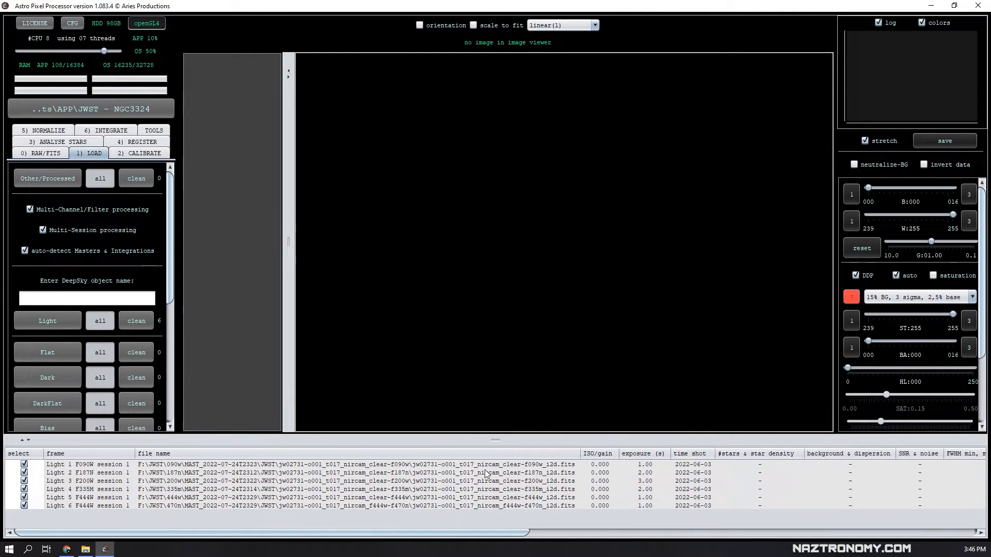
{"action": "double_click", "coordinate": [466, 467]}
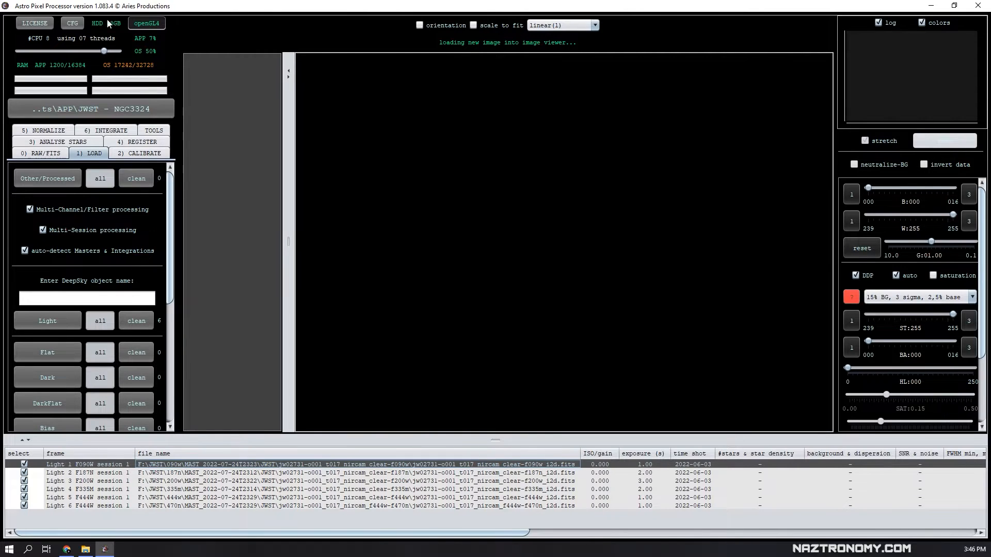
Step: Review the available maximum RAM amounts in the program configuration and close it without changing anything
{"action": "left_click", "coordinate": [73, 23]}
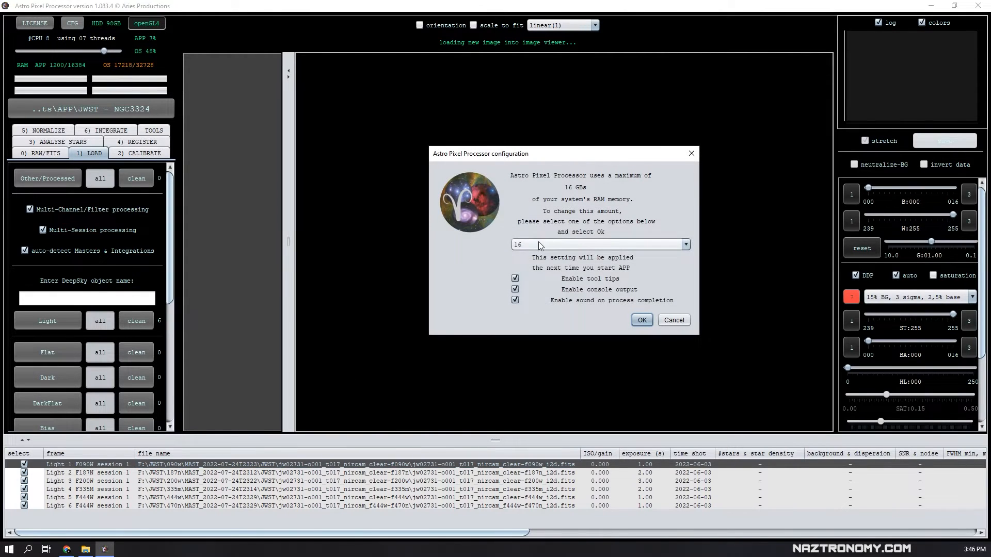
{"action": "left_click", "coordinate": [540, 246]}
{"action": "scroll", "coordinate": [544, 267], "scroll_direction": "down", "scroll_amount": 3}
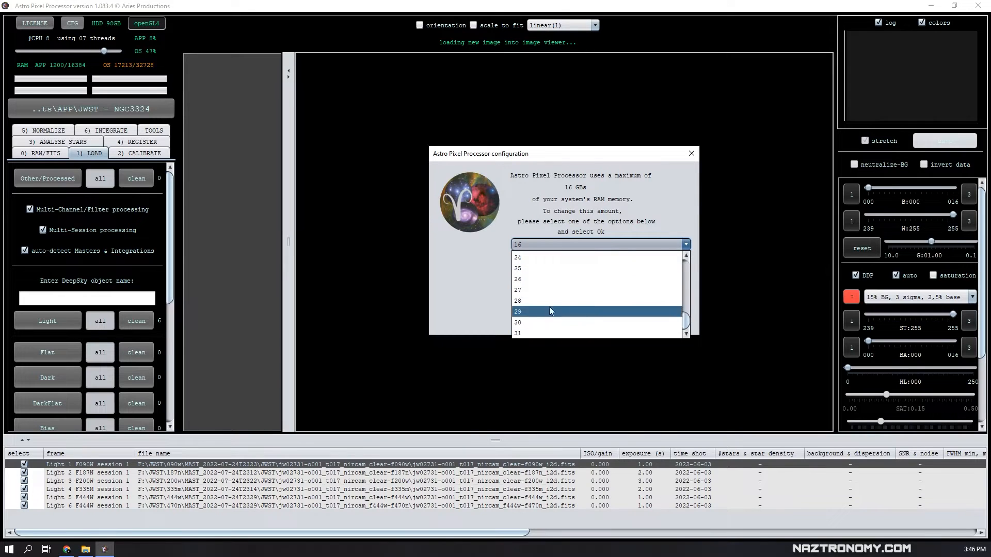
{"action": "left_click", "coordinate": [683, 174]}
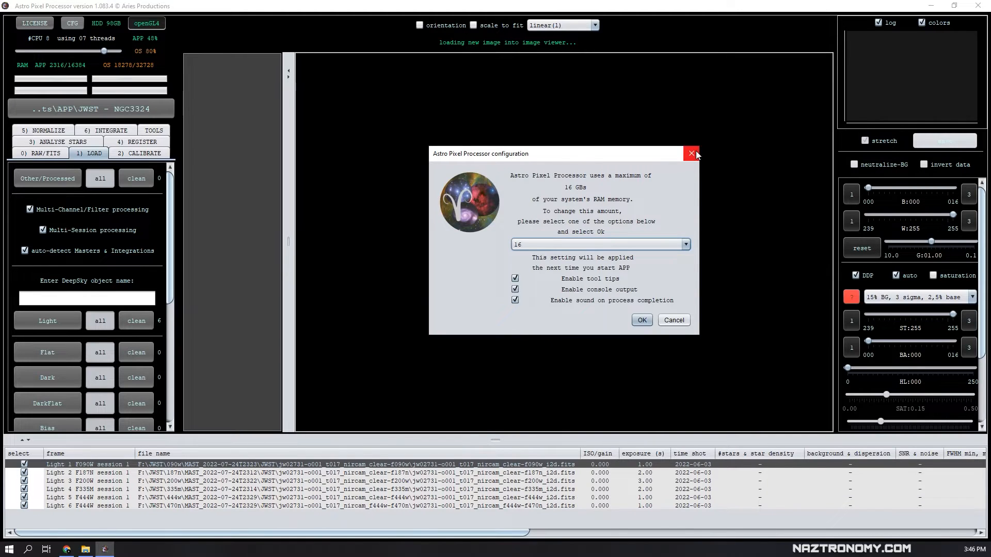
{"action": "left_click", "coordinate": [696, 151]}
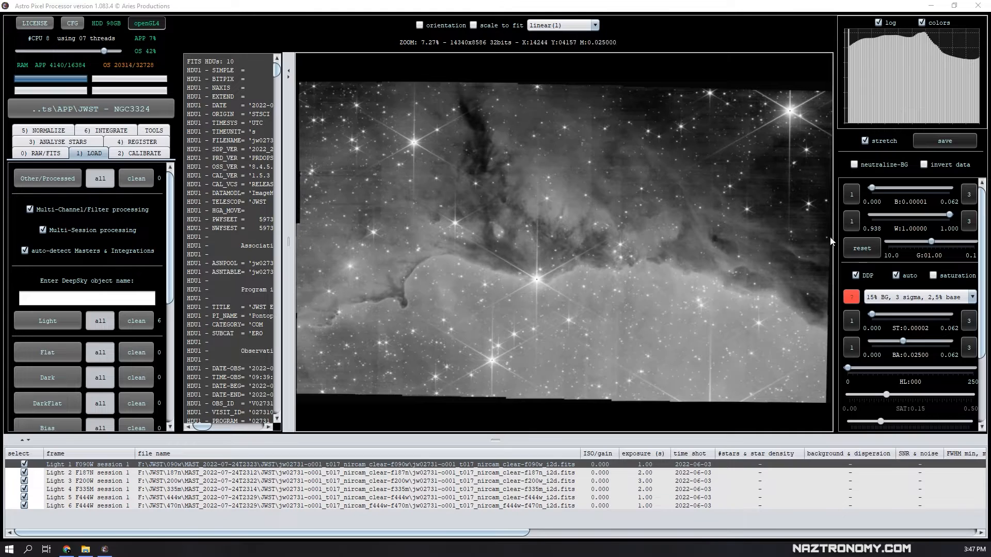
Step: Widen the image viewer by narrowing the FITS header area, and view the F090W, f444w and f444w-f470n light frames
{"action": "left_click_drag", "start_coordinate": [288, 242], "coordinate": [237, 242]}
{"action": "scroll", "coordinate": [628, 231], "scroll_direction": "down", "scroll_amount": 1}
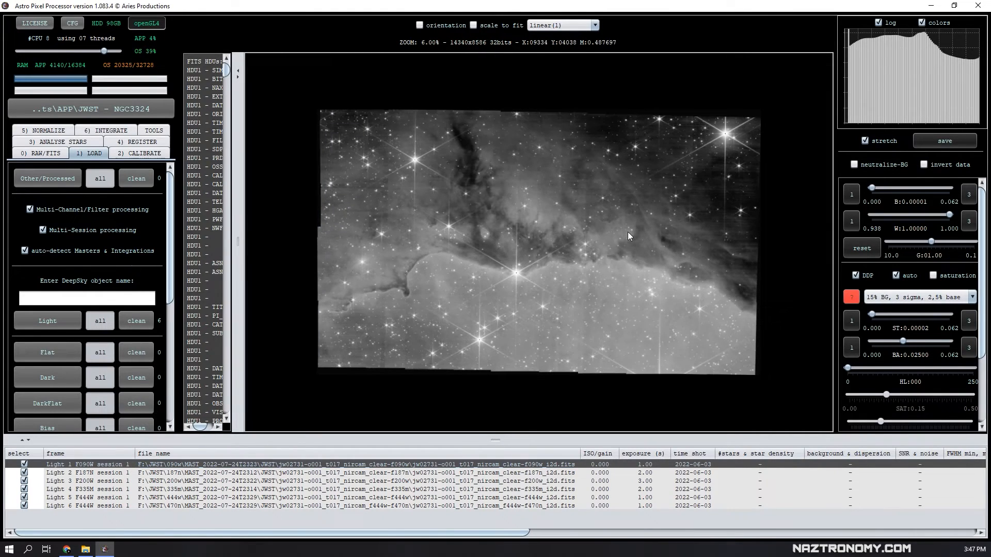
{"action": "scroll", "coordinate": [476, 281], "scroll_direction": "up", "scroll_amount": 1}
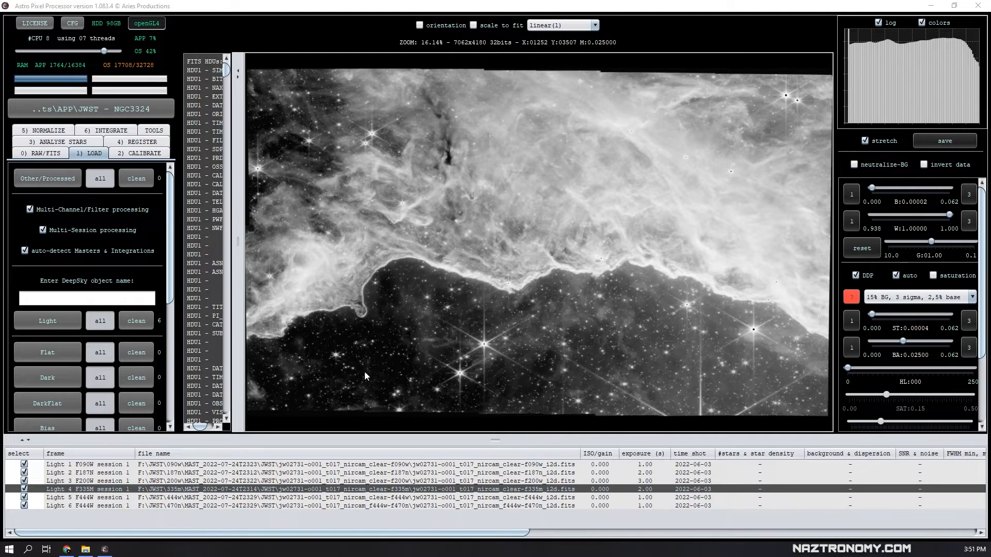
{"action": "key", "text": "Down"}
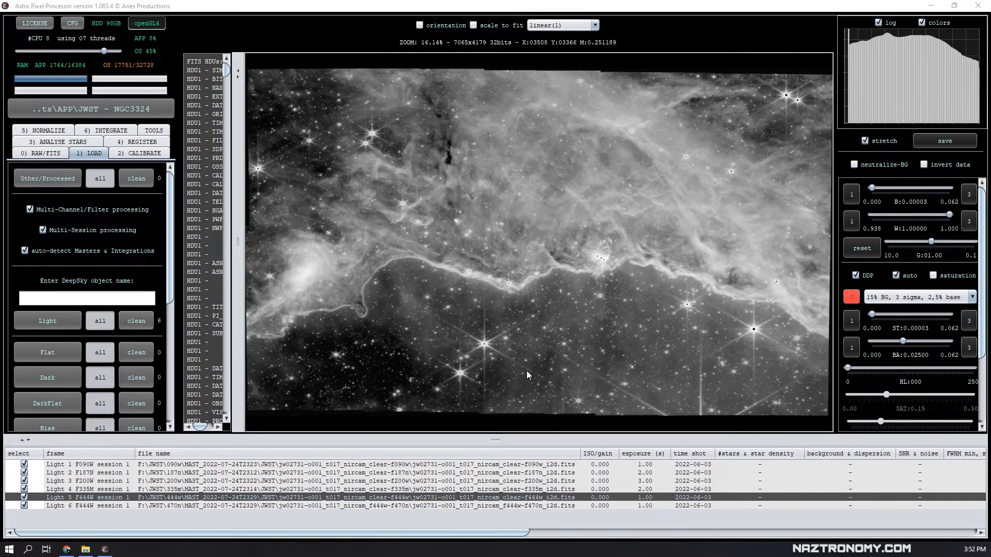
{"action": "left_click", "coordinate": [503, 506]}
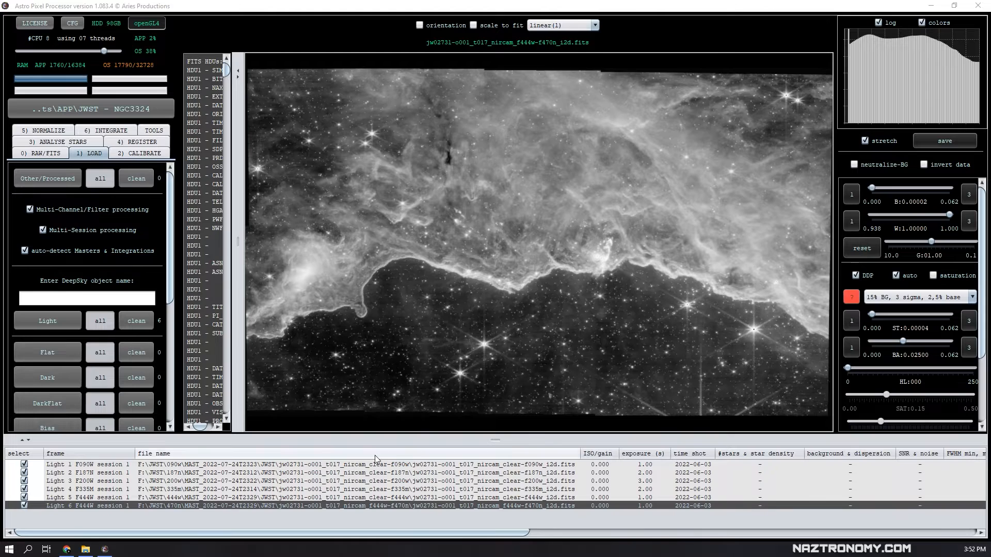
Step: Start registration of all loaded light frames using quadrilaterals, normal mode and the projective model
{"action": "left_click", "coordinate": [130, 143]}
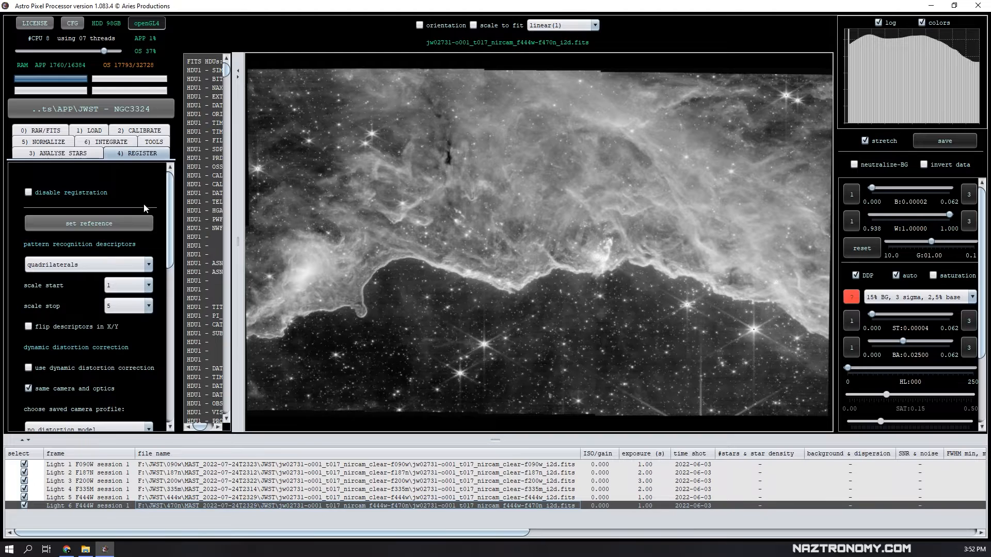
{"action": "scroll", "coordinate": [155, 302], "scroll_direction": "down", "scroll_amount": 5}
{"action": "scroll", "coordinate": [116, 368], "scroll_direction": "down", "scroll_amount": 4}
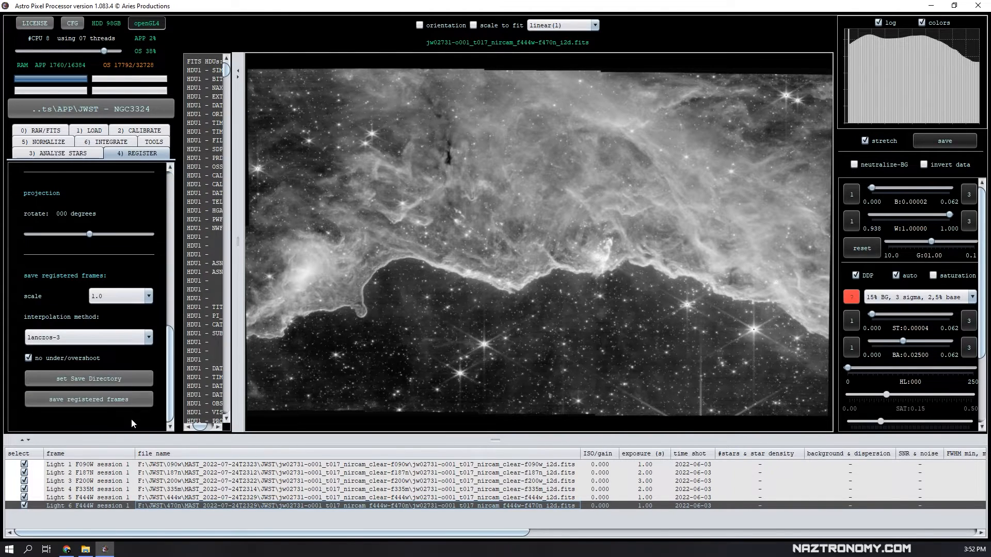
{"action": "scroll", "coordinate": [126, 392], "scroll_direction": "up", "scroll_amount": 4}
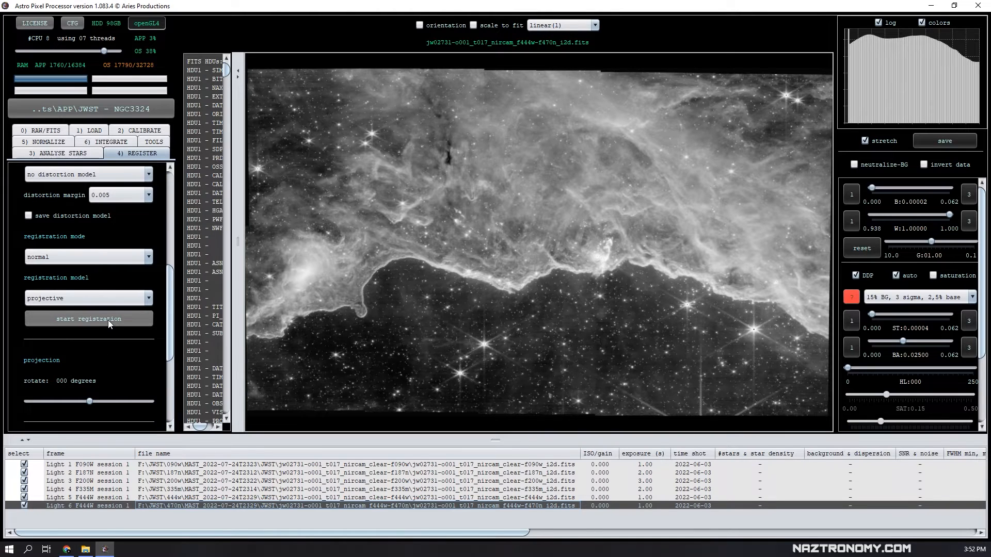
{"action": "left_click", "coordinate": [105, 320]}
Step: Save the registered frames at scale 1.0 with lanczos-3 interpolation and no under/overshoot
{"action": "scroll", "coordinate": [149, 300], "scroll_direction": "down", "scroll_amount": 2}
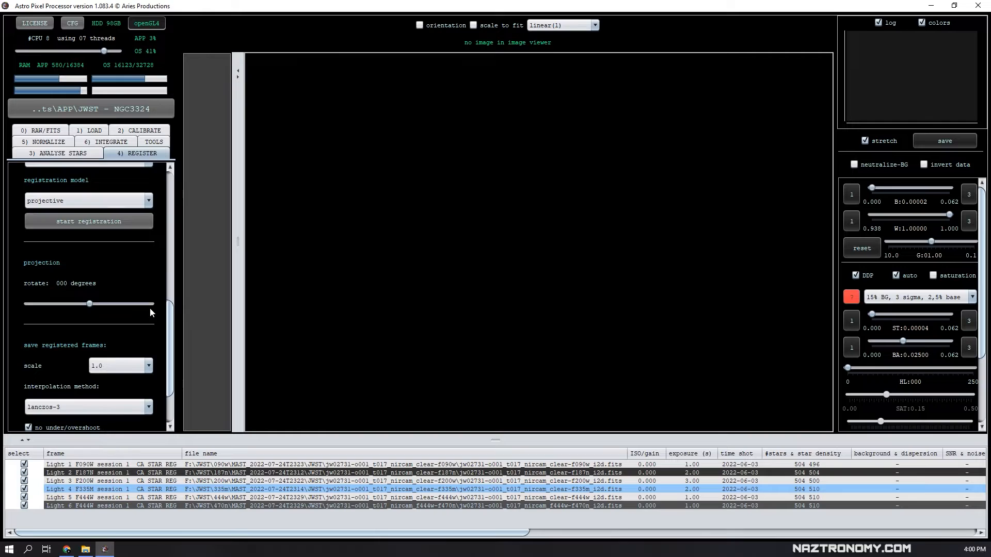
{"action": "scroll", "coordinate": [150, 312], "scroll_direction": "down", "scroll_amount": 3}
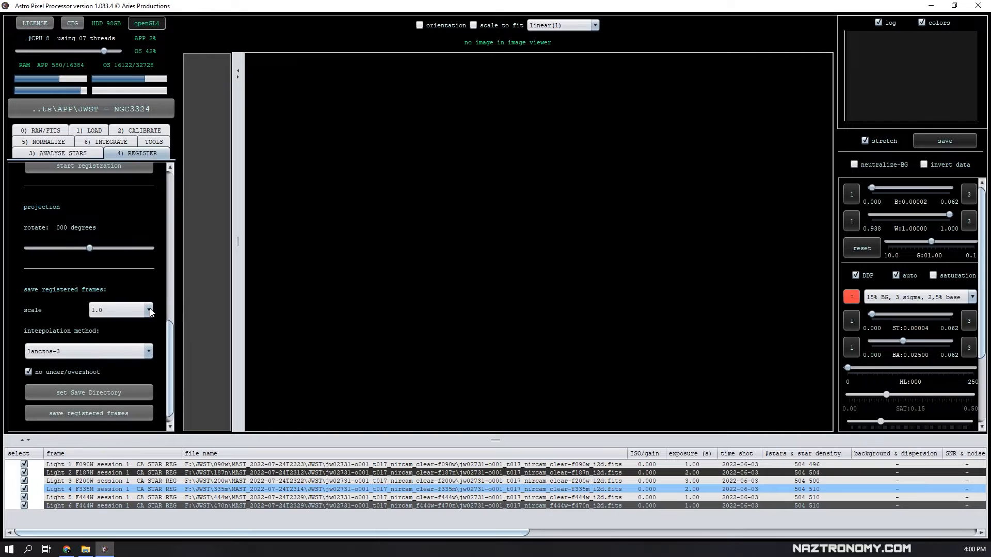
{"action": "left_click", "coordinate": [110, 404]}
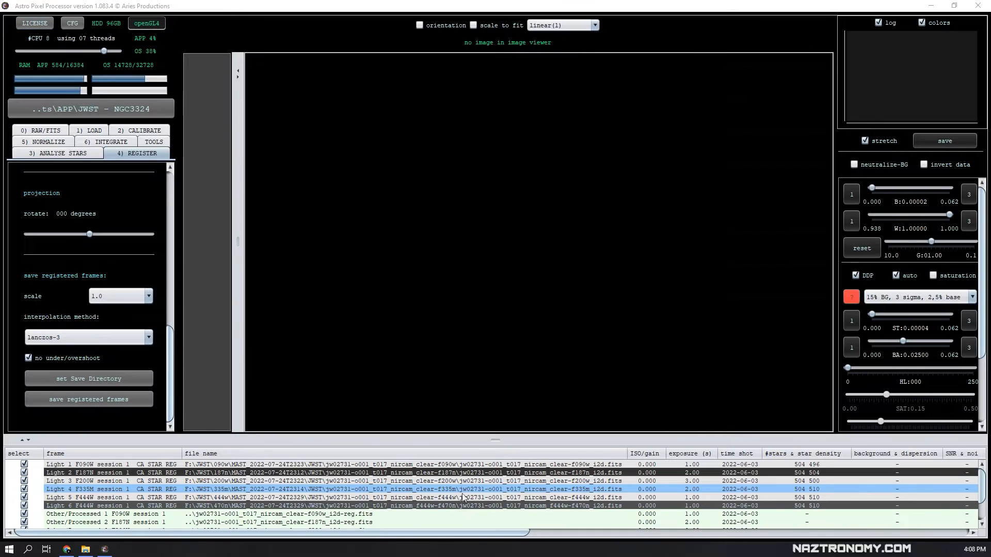
Step: Select all six registered Other/Processed frames in the file list, from F090W through f444w-f470n
{"action": "scroll", "coordinate": [428, 497], "scroll_direction": "down", "scroll_amount": 2}
{"action": "left_click_drag", "start_coordinate": [302, 489], "coordinate": [312, 530]}
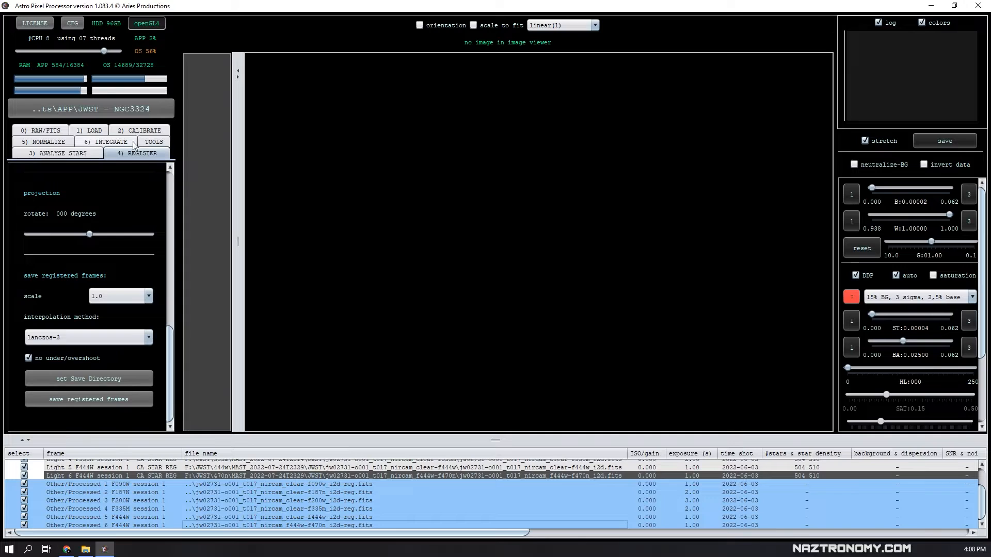
Step: Start the combine RGB tool on the registered frames with NGC3324 as the name of the astronomical object
{"action": "left_click", "coordinate": [154, 142]}
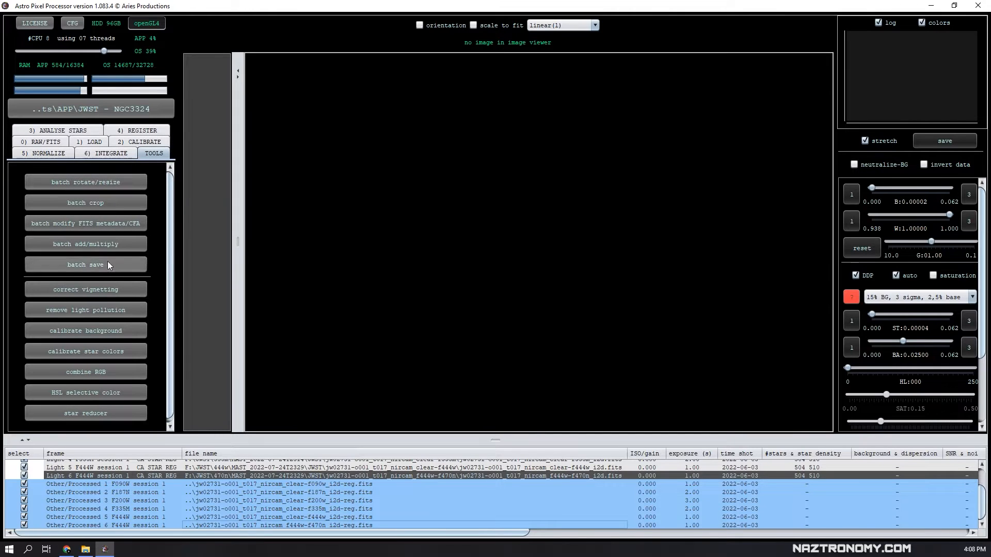
{"action": "left_click", "coordinate": [100, 376]}
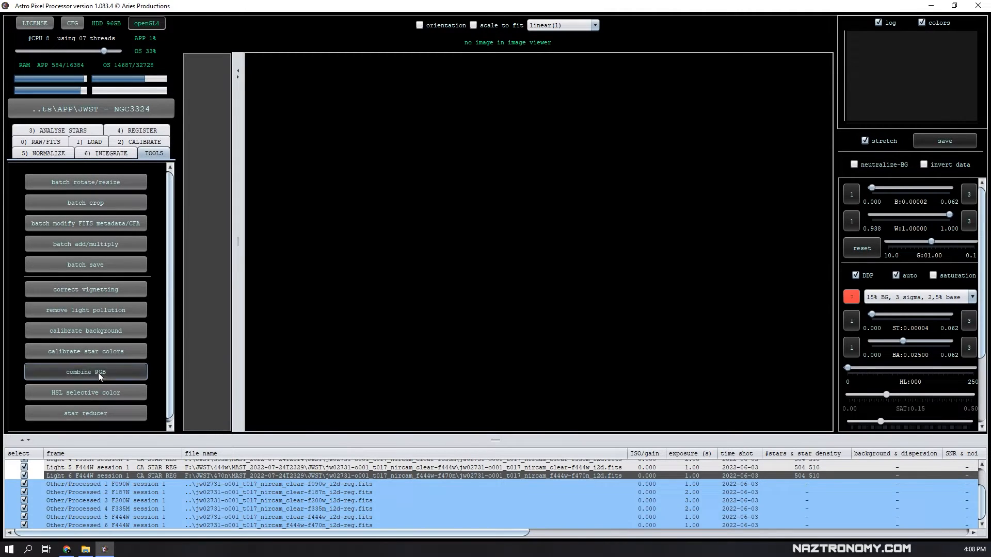
{"action": "left_click", "coordinate": [595, 287]}
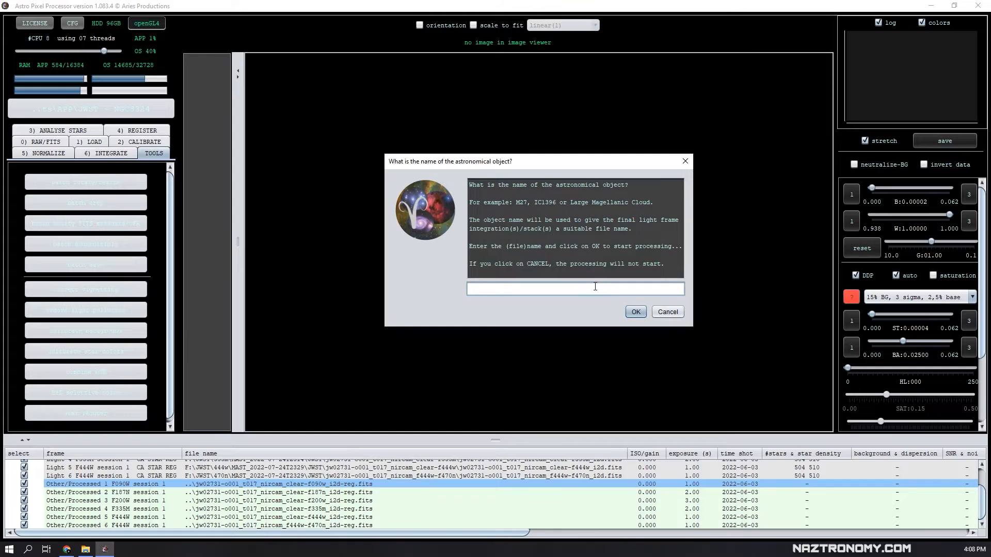
{"action": "type", "text": "NGC3324"}
{"action": "left_click", "coordinate": [638, 312]}
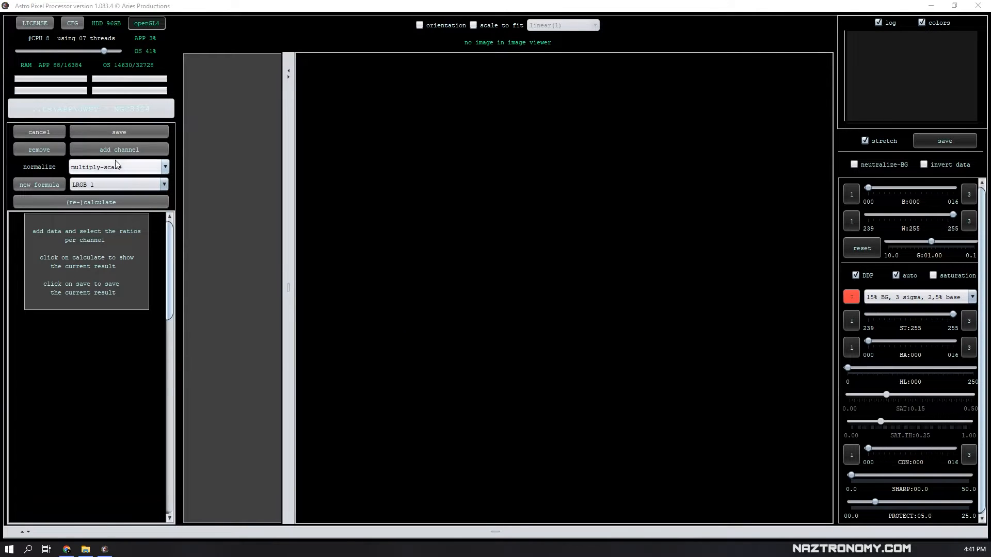
Step: Add all six registered FITS files in the JWST - NGC3324 folder, f090w through f444w-f470n, as channels of the combination
{"action": "left_click", "coordinate": [124, 153]}
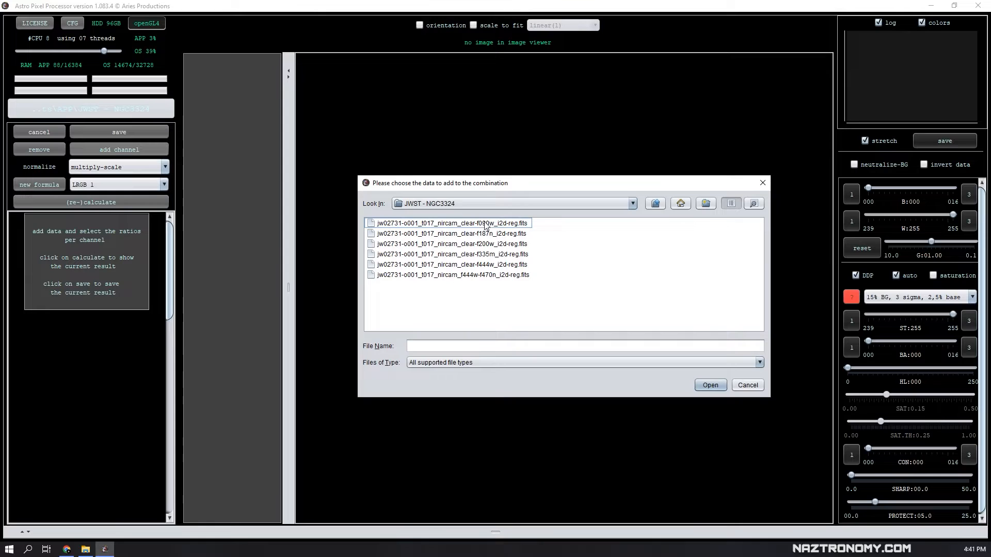
{"action": "left_click", "coordinate": [442, 225]}
{"action": "left_click", "coordinate": [465, 274], "text": "shift"}
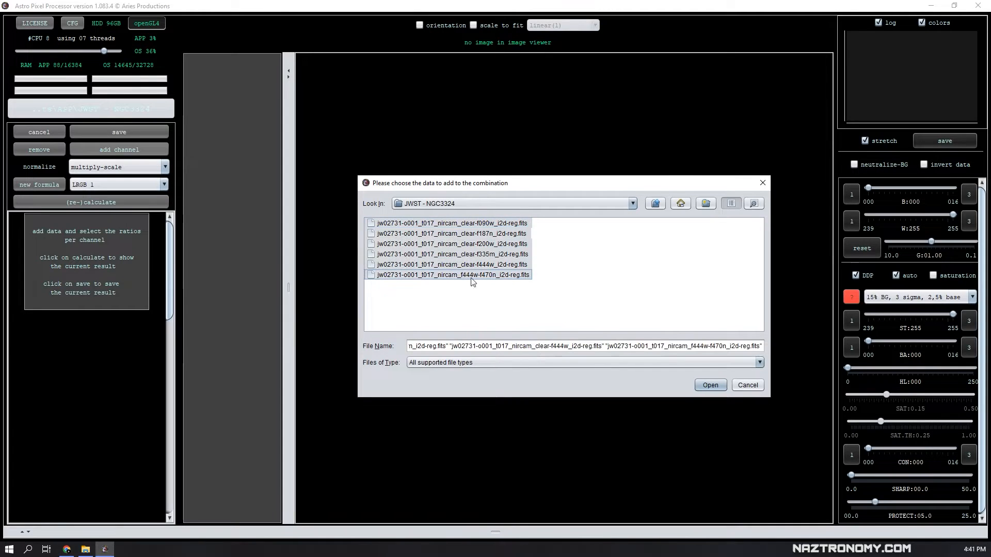
{"action": "left_click", "coordinate": [701, 386]}
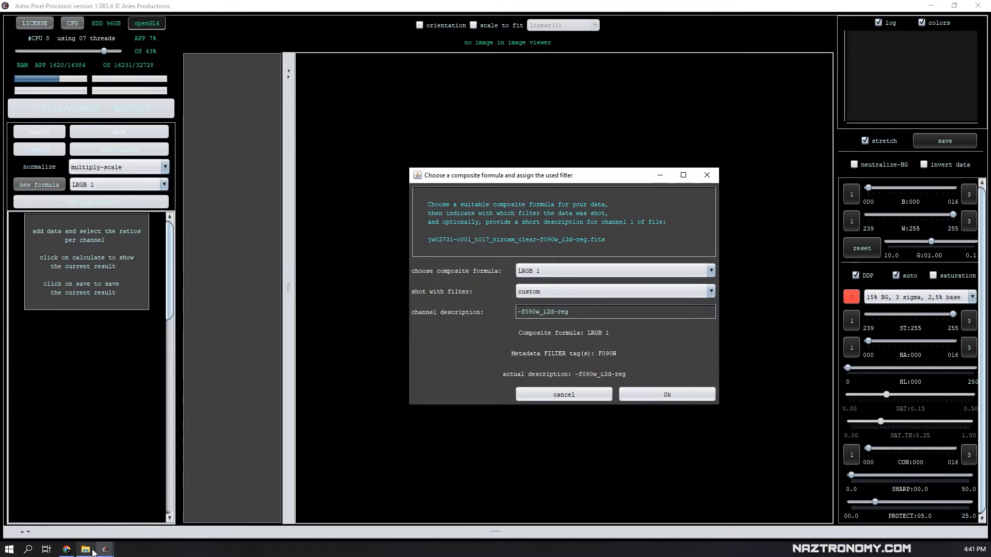
Step: Switch to Chrome and show the NIRCam Filters chart with the composite formula dialog moved clear of it
{"action": "left_click", "coordinate": [66, 550]}
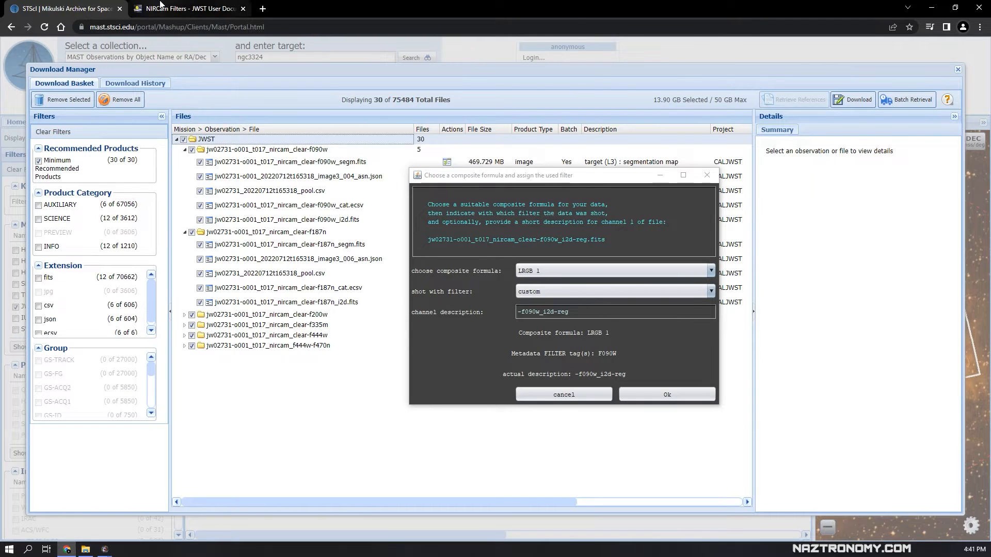
{"action": "left_click", "coordinate": [186, 9]}
{"action": "left_click_drag", "start_coordinate": [551, 176], "coordinate": [189, 158]}
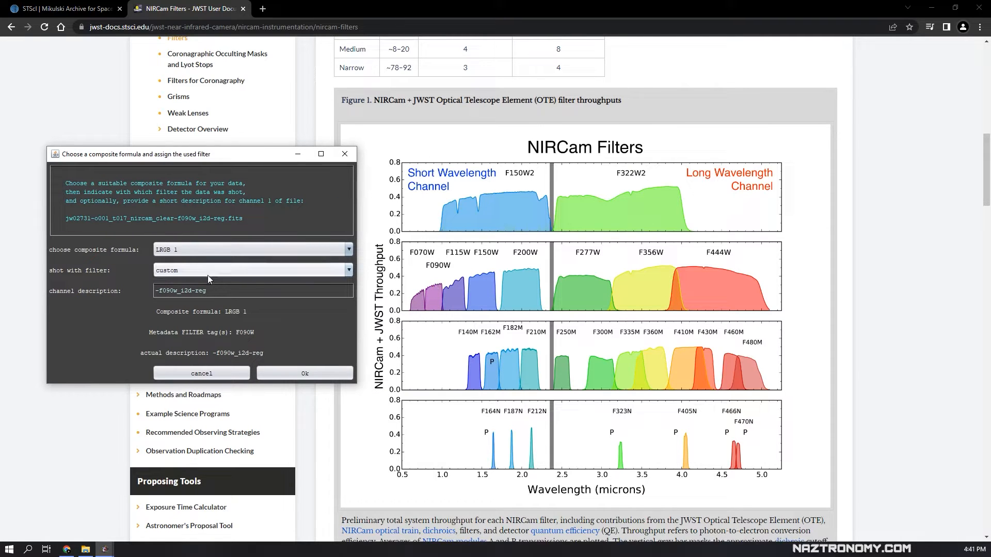
Step: Choose the HOO 2 composite formula for the f090w image and accept it with the custom filter
{"action": "left_click", "coordinate": [188, 249]}
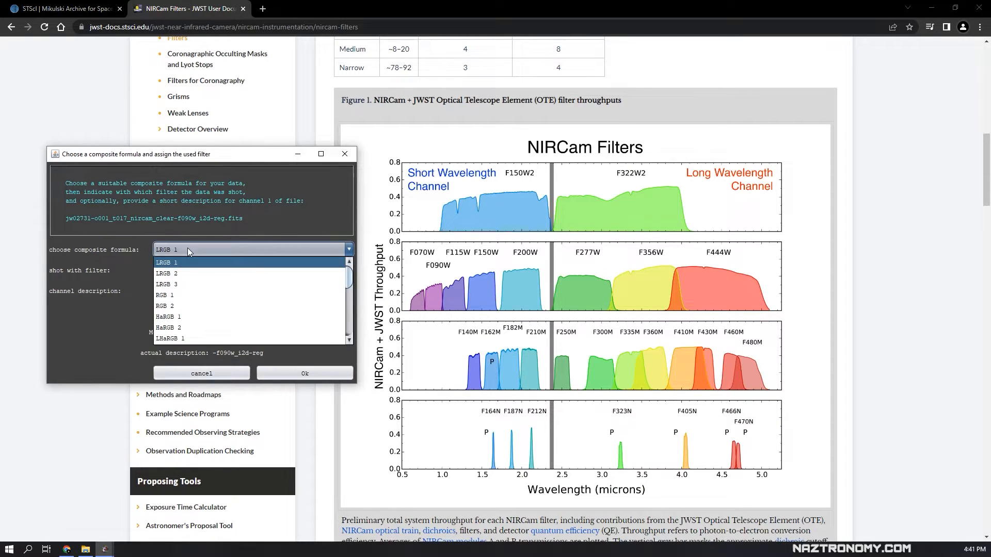
{"action": "scroll", "coordinate": [200, 304], "scroll_direction": "down", "scroll_amount": 2}
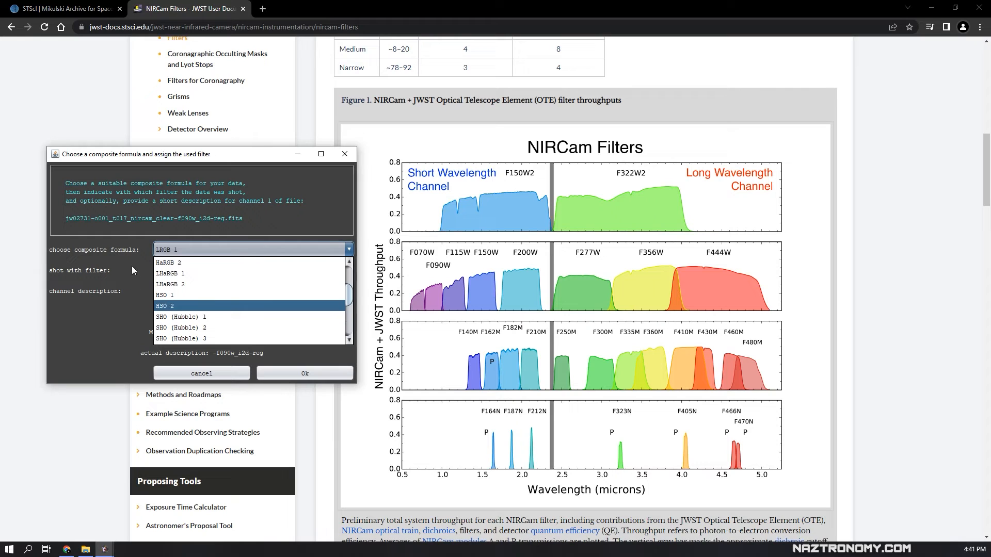
{"action": "scroll", "coordinate": [181, 314], "scroll_direction": "down", "scroll_amount": 3}
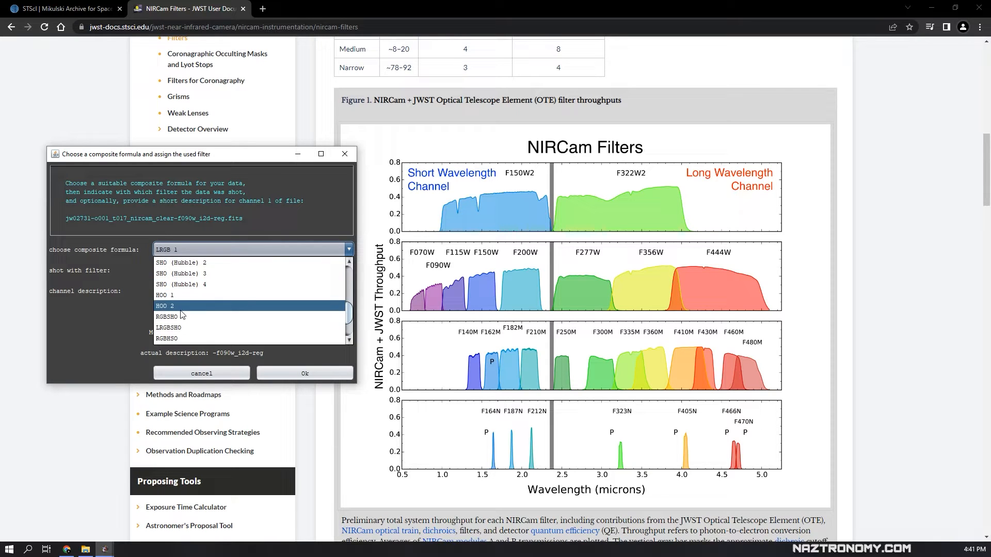
{"action": "left_click", "coordinate": [181, 310]}
{"action": "left_click", "coordinate": [295, 372]}
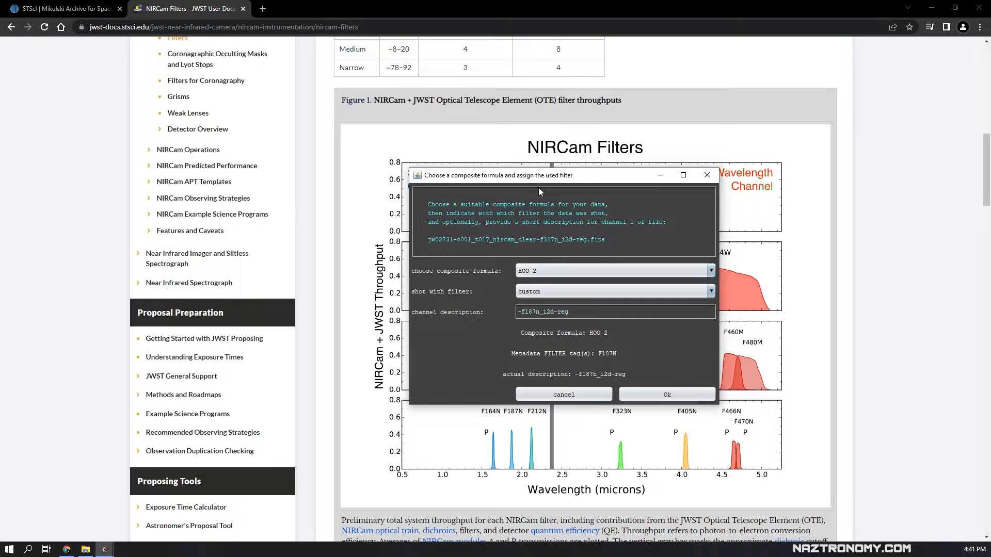
Step: Move the dialogs clear of the filter chart and assign the Hydrogen beta filter to the f187n image
{"action": "left_click_drag", "start_coordinate": [536, 180], "coordinate": [222, 193]}
{"action": "left_click_drag", "start_coordinate": [477, 263], "coordinate": [198, 130]}
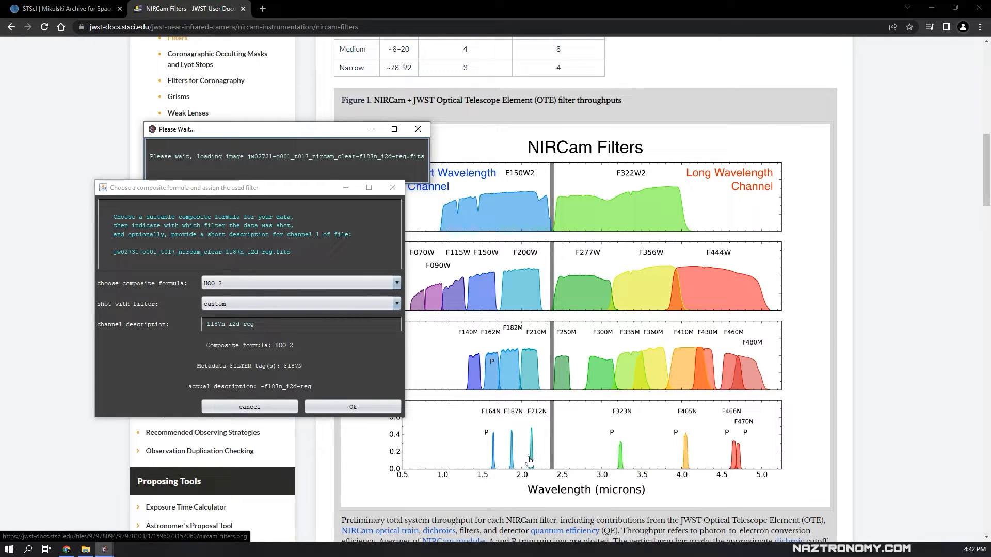
{"action": "left_click", "coordinate": [283, 309]}
{"action": "left_click", "coordinate": [302, 390]}
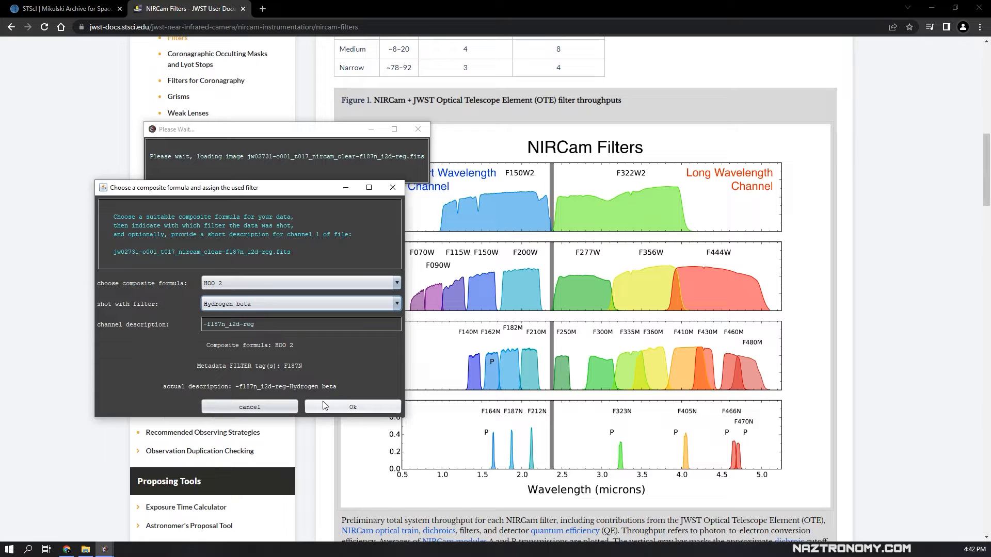
{"action": "left_click", "coordinate": [333, 408]}
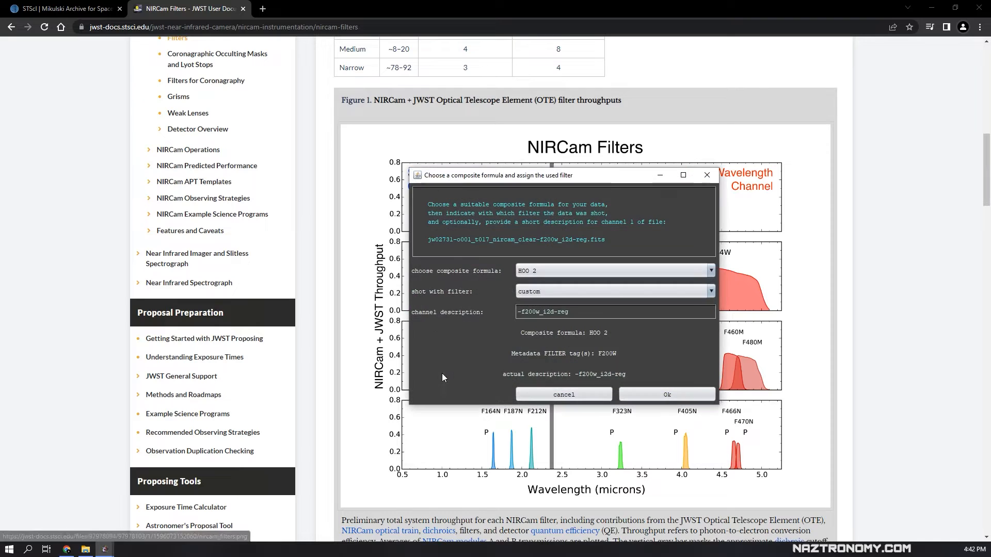
Step: Assign the Oxygen III filter to the f200w image, keeping the HOO 2 formula
{"action": "left_click_drag", "start_coordinate": [455, 265], "coordinate": [130, 158]}
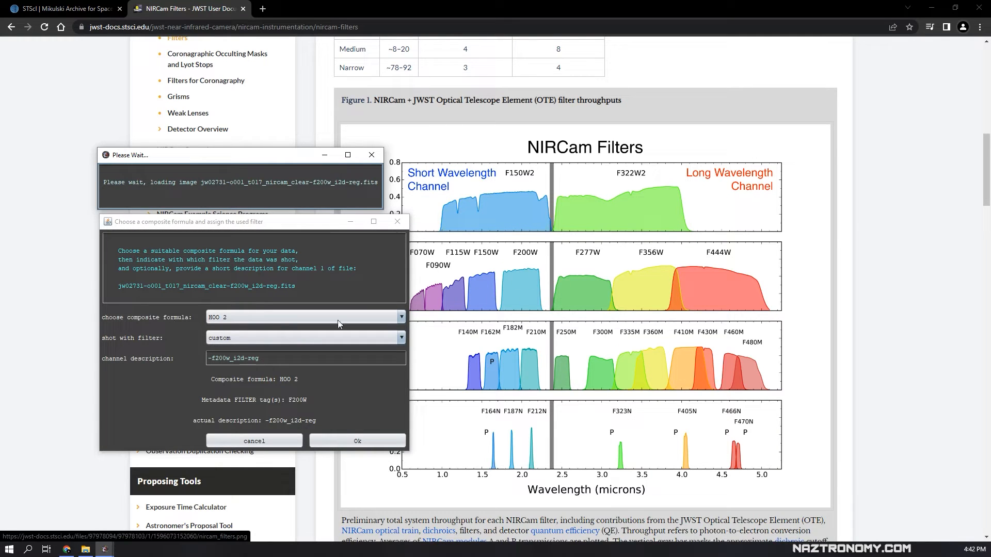
{"action": "left_click", "coordinate": [235, 340]}
{"action": "scroll", "coordinate": [233, 416], "scroll_direction": "down", "scroll_amount": 2}
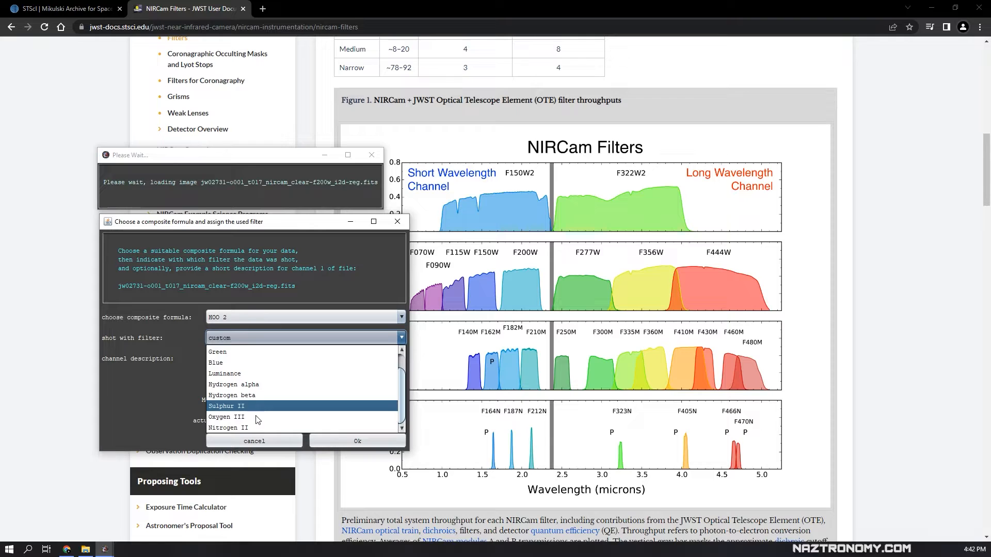
{"action": "left_click", "coordinate": [227, 416]}
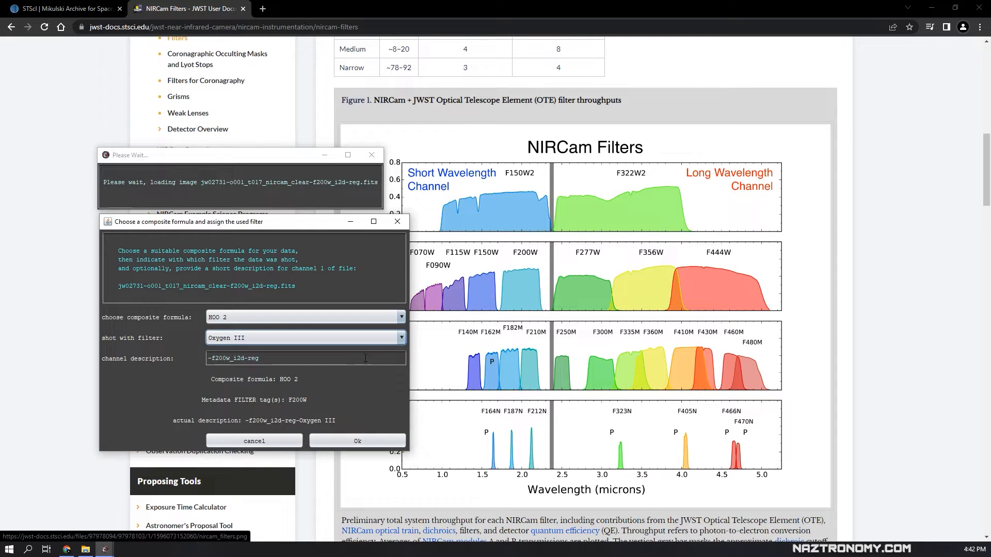
{"action": "left_click", "coordinate": [356, 441]}
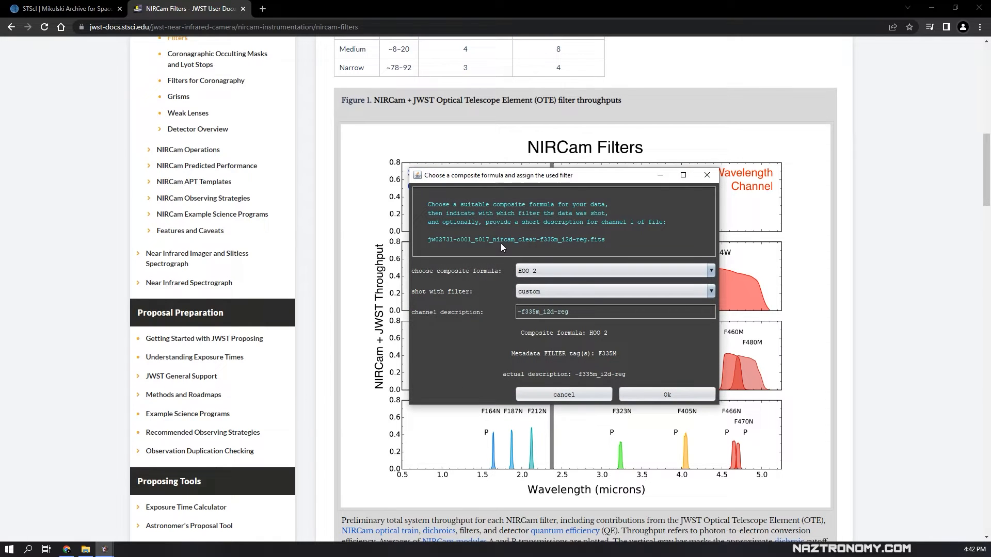
Step: Move the dialogs clear of the filter chart and accept the f335m image with the custom filter
{"action": "left_click_drag", "start_coordinate": [513, 178], "coordinate": [268, 201]}
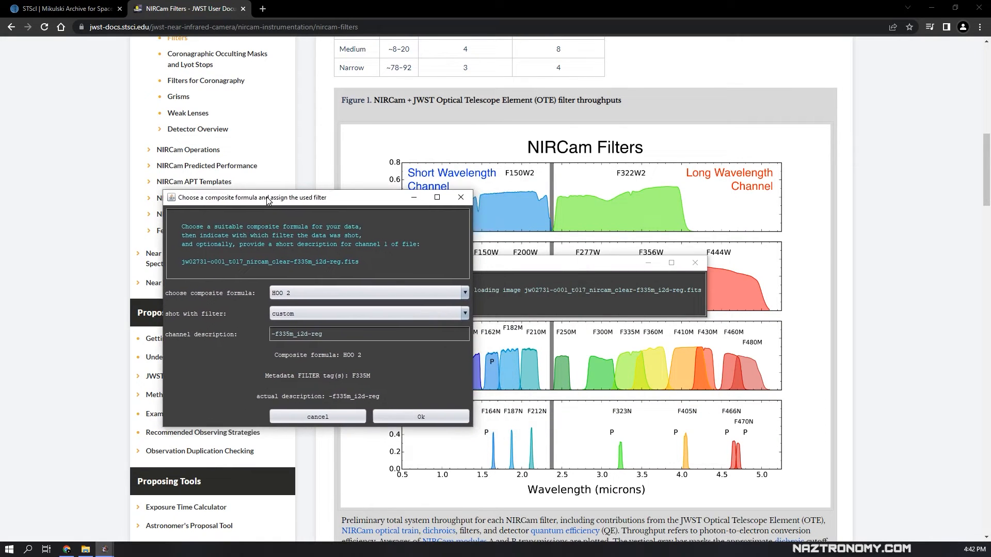
{"action": "left_click_drag", "start_coordinate": [534, 264], "coordinate": [267, 122]}
{"action": "left_click_drag", "start_coordinate": [327, 206], "coordinate": [281, 207]}
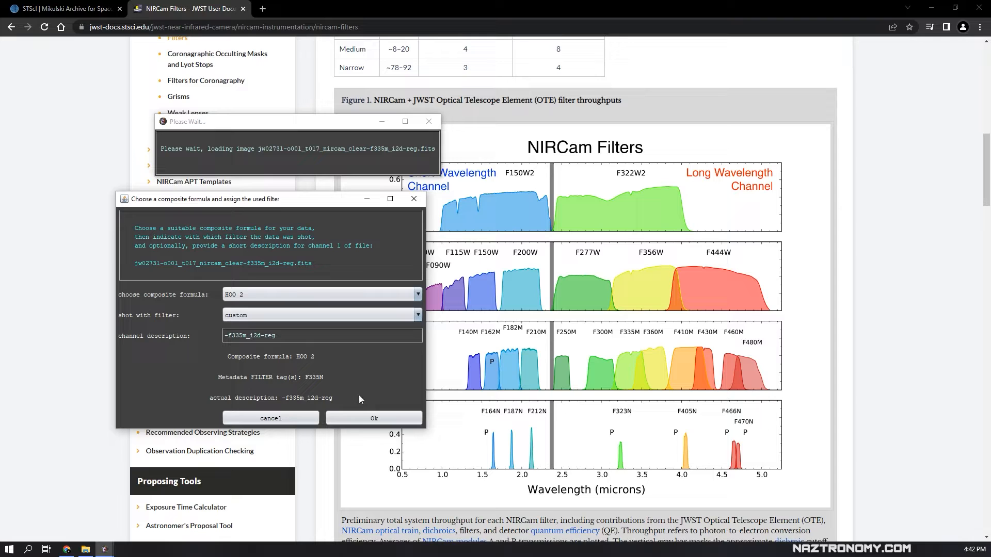
{"action": "left_click", "coordinate": [364, 416]}
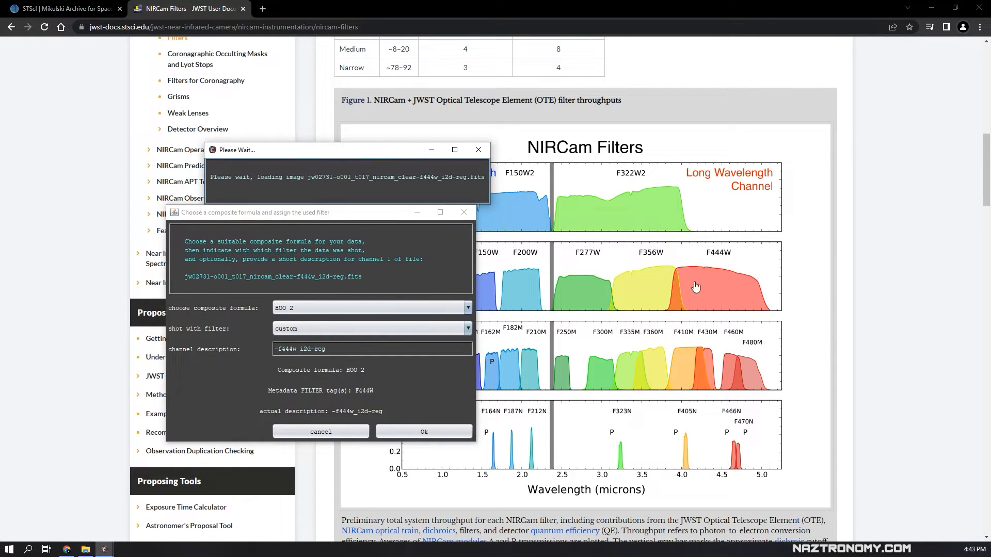
Step: Assign the Hydrogen alpha filter to the f444w image, keeping the HOO 2 formula
{"action": "left_click", "coordinate": [311, 309]}
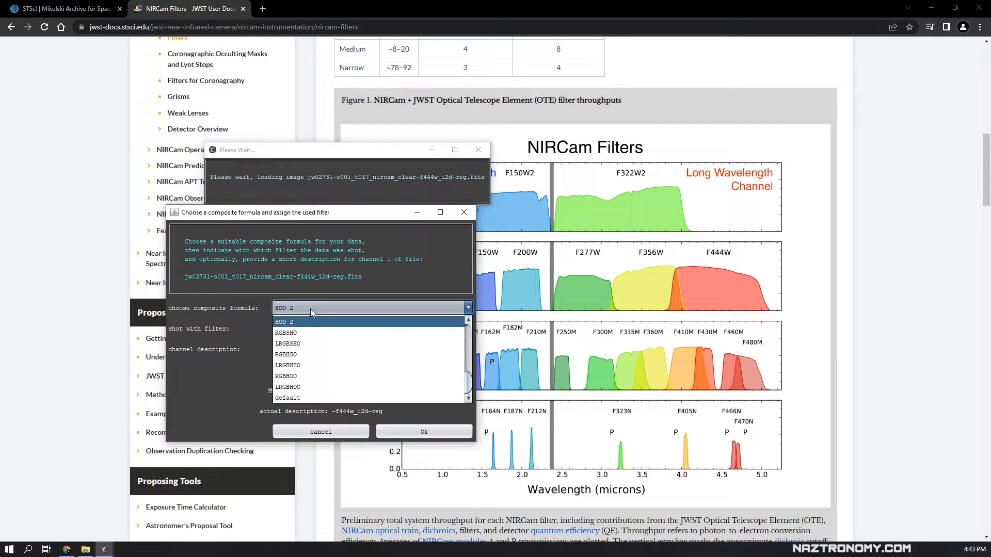
{"action": "left_click", "coordinate": [292, 308]}
{"action": "left_click", "coordinate": [309, 328]}
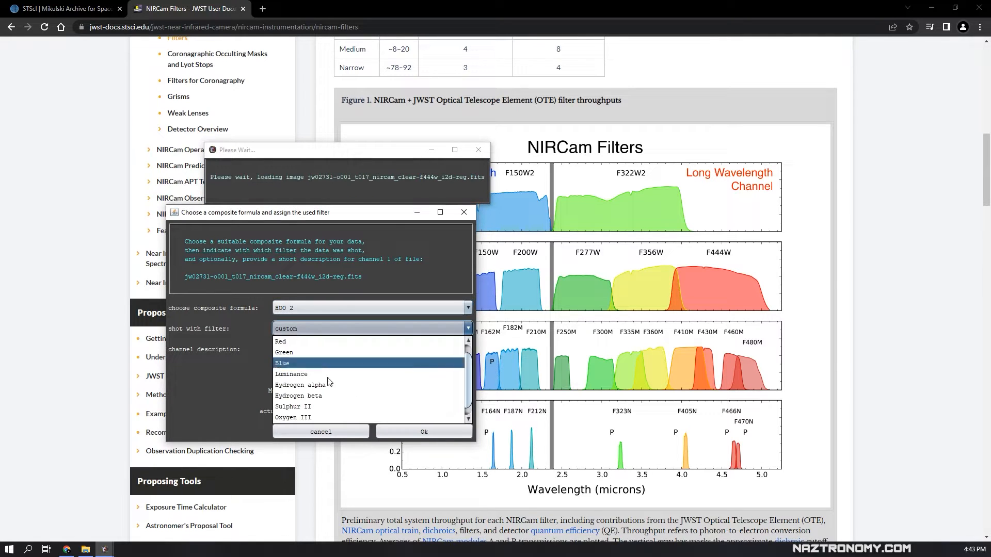
{"action": "left_click", "coordinate": [320, 385]}
{"action": "left_click", "coordinate": [436, 434]}
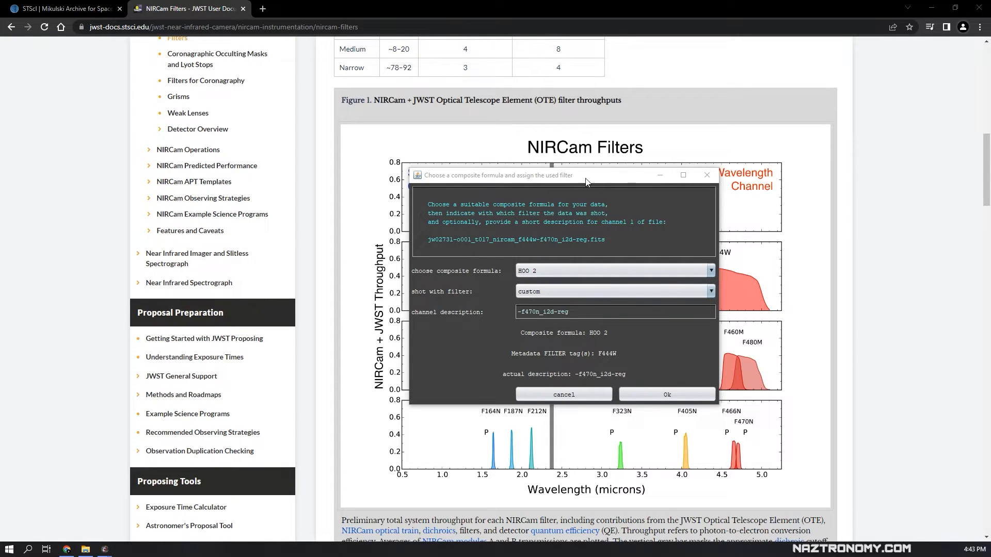
Step: Move the dialogs clear of the filter chart and assign the Sulphur II filter to the f444w-f470n image
{"action": "left_click_drag", "start_coordinate": [587, 178], "coordinate": [371, 177]}
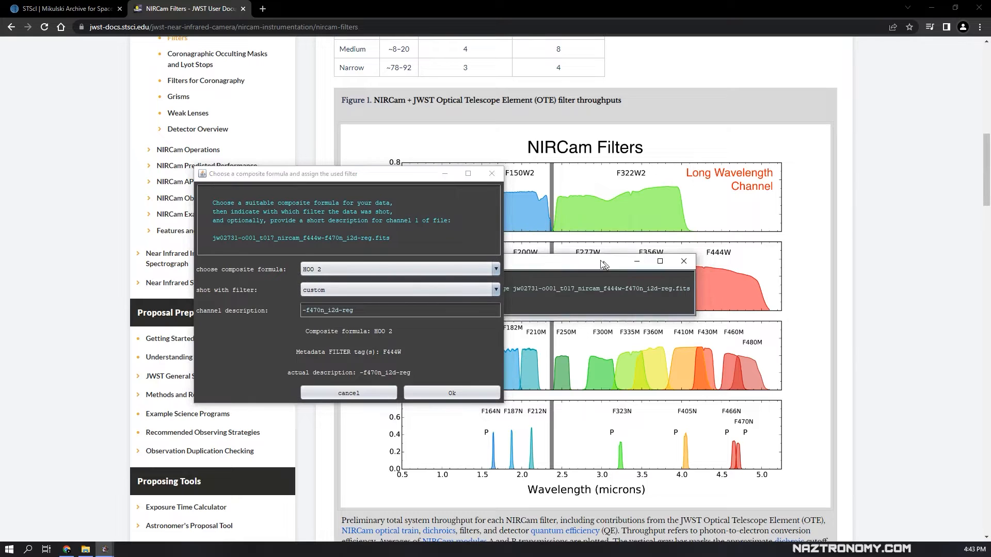
{"action": "left_click_drag", "start_coordinate": [604, 265], "coordinate": [396, 101]}
{"action": "left_click", "coordinate": [361, 290]}
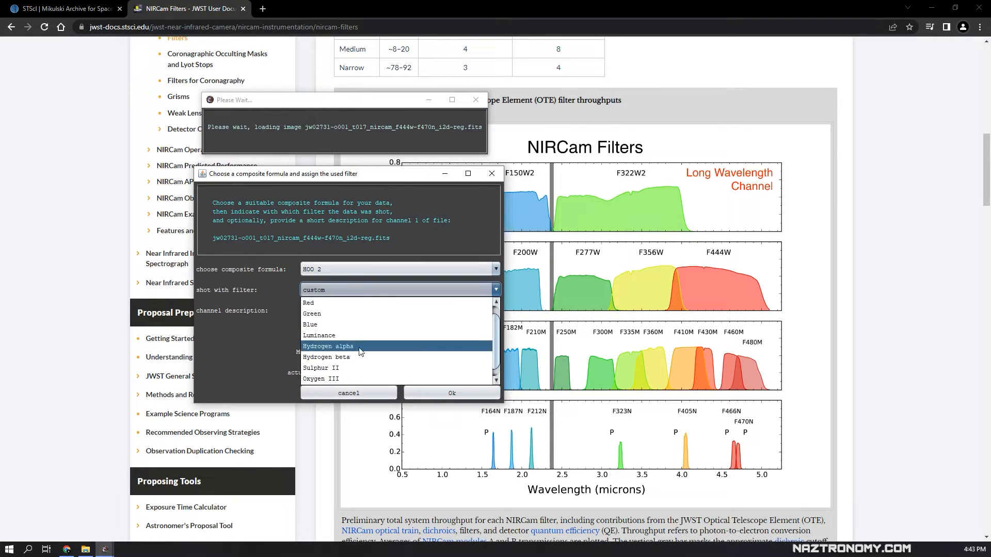
{"action": "left_click", "coordinate": [331, 368]}
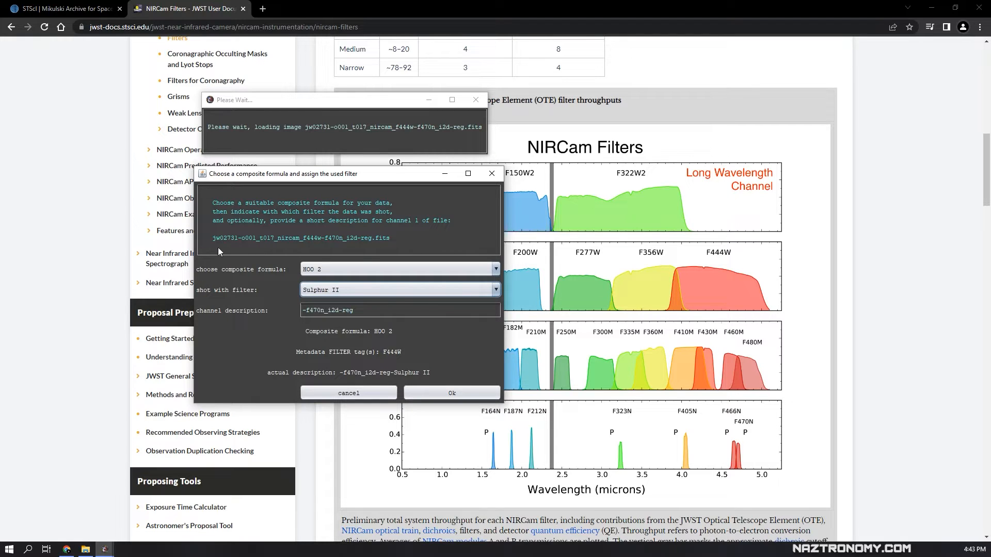
{"action": "left_click", "coordinate": [432, 392]}
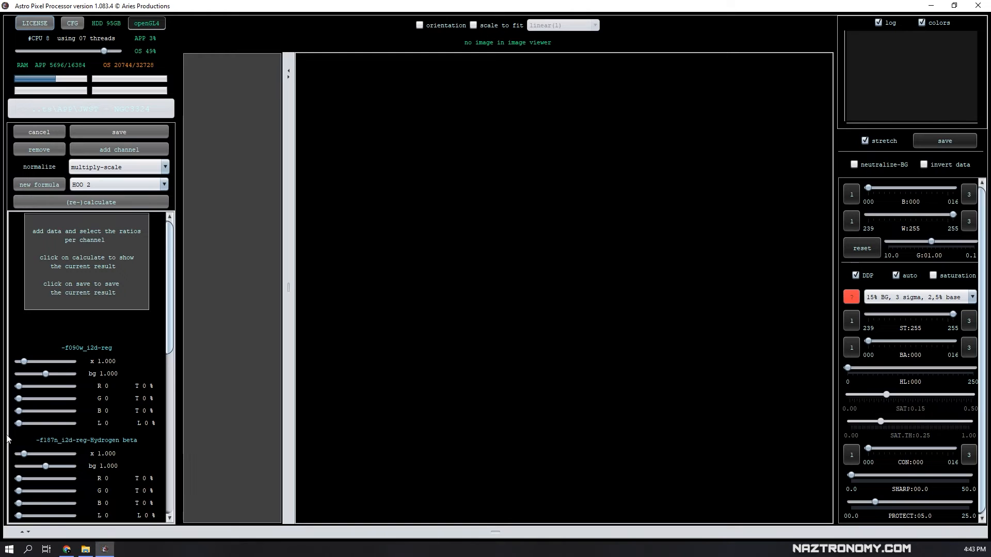
Step: Review the color ratios of the added channels and compare them with the NIRCam Filters chart in Chrome
{"action": "scroll", "coordinate": [109, 359], "scroll_direction": "down", "scroll_amount": 10}
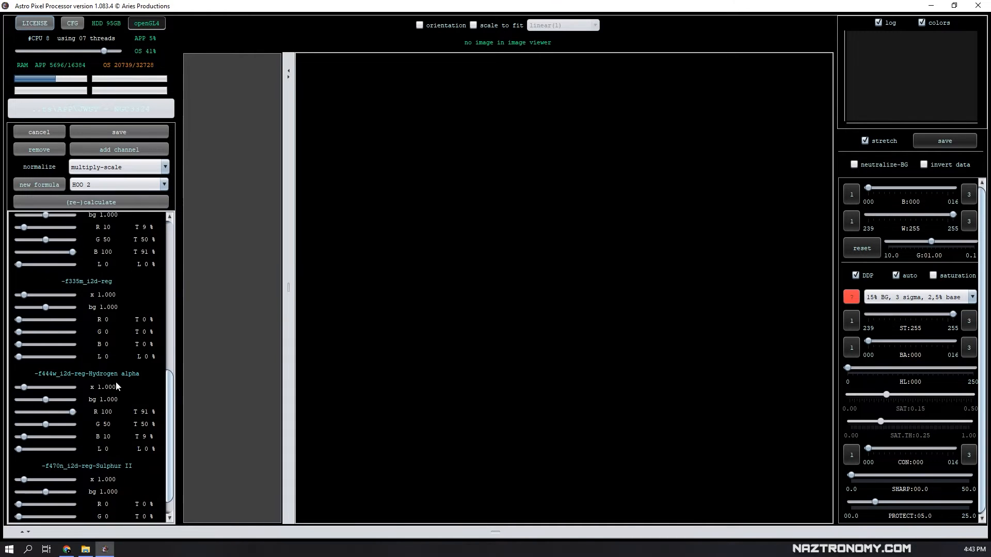
{"action": "scroll", "coordinate": [134, 397], "scroll_direction": "up", "scroll_amount": 10}
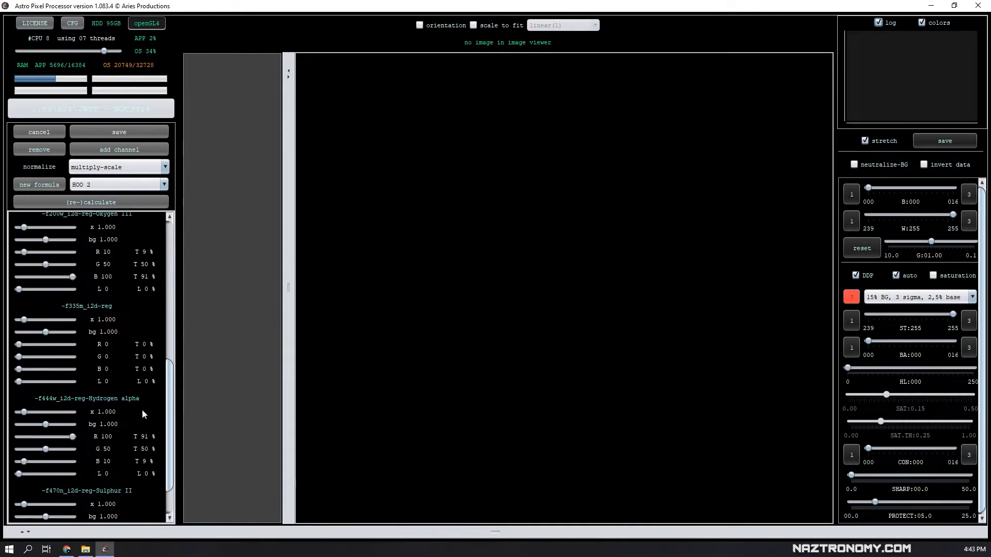
{"action": "scroll", "coordinate": [142, 402], "scroll_direction": "up", "scroll_amount": 1}
{"action": "scroll", "coordinate": [143, 401], "scroll_direction": "down", "scroll_amount": 2}
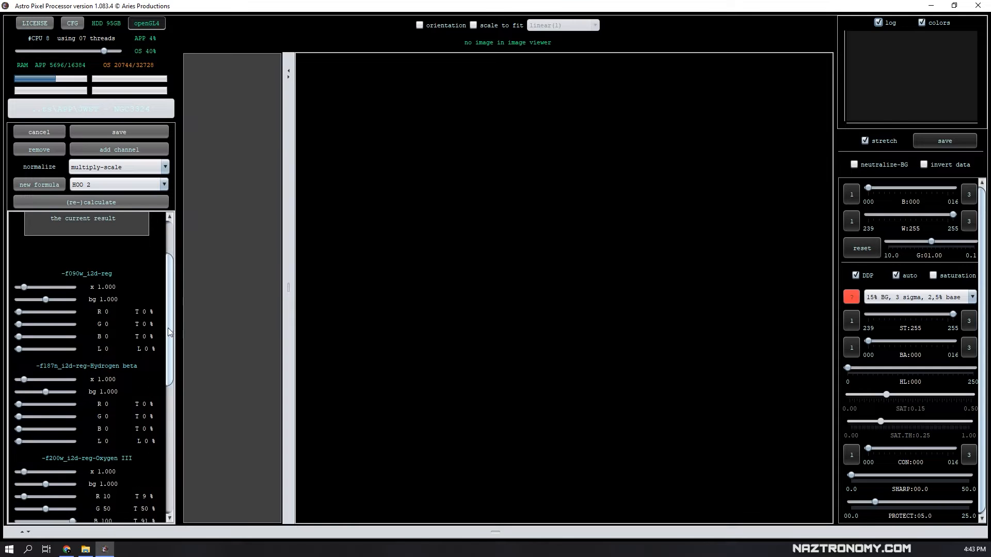
{"action": "left_click", "coordinate": [67, 549]}
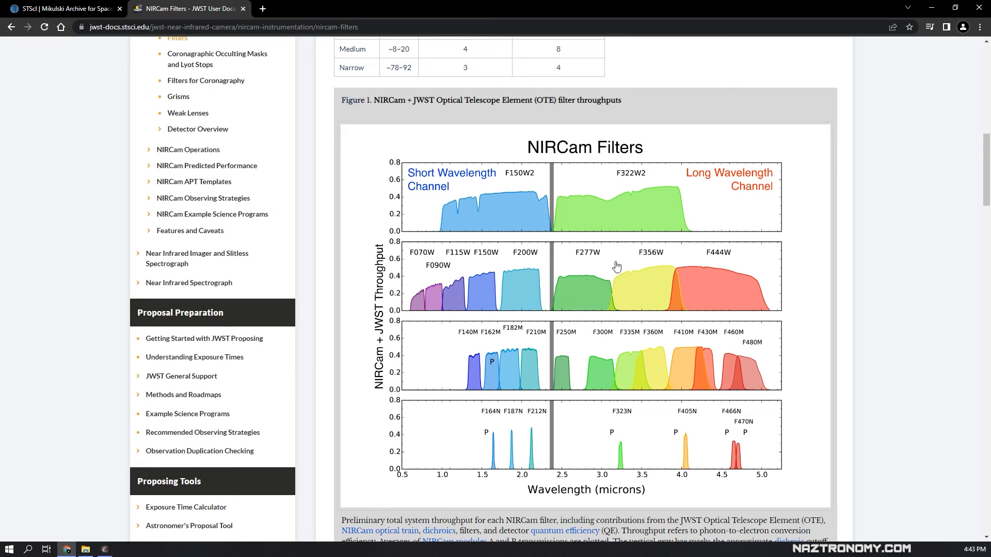
{"action": "mouse_move", "coordinate": [111, 550]}
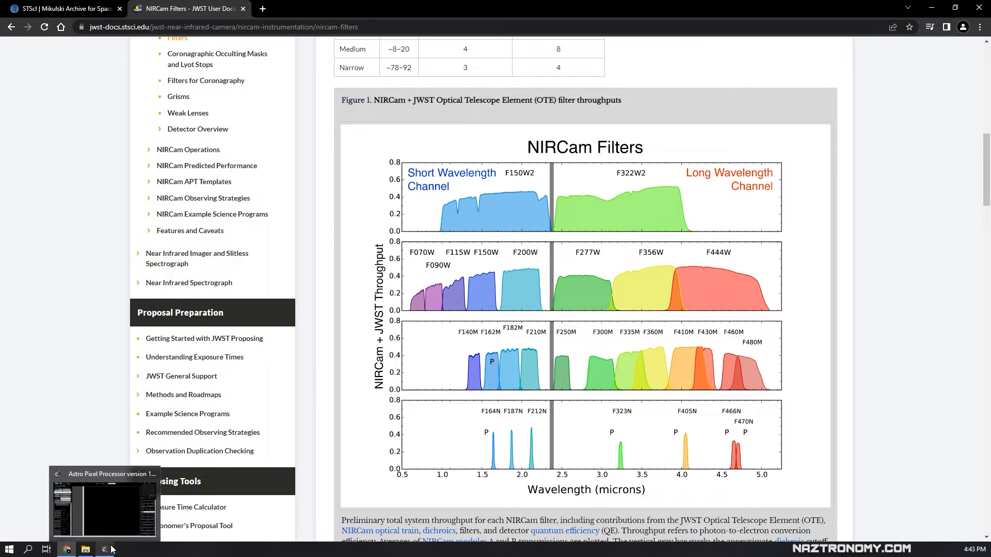
Step: Switch to Astro Pixel Processor, check the color ratios of the added channels and calculate the HOO 2 composite
{"action": "mouse_move", "coordinate": [115, 518]}
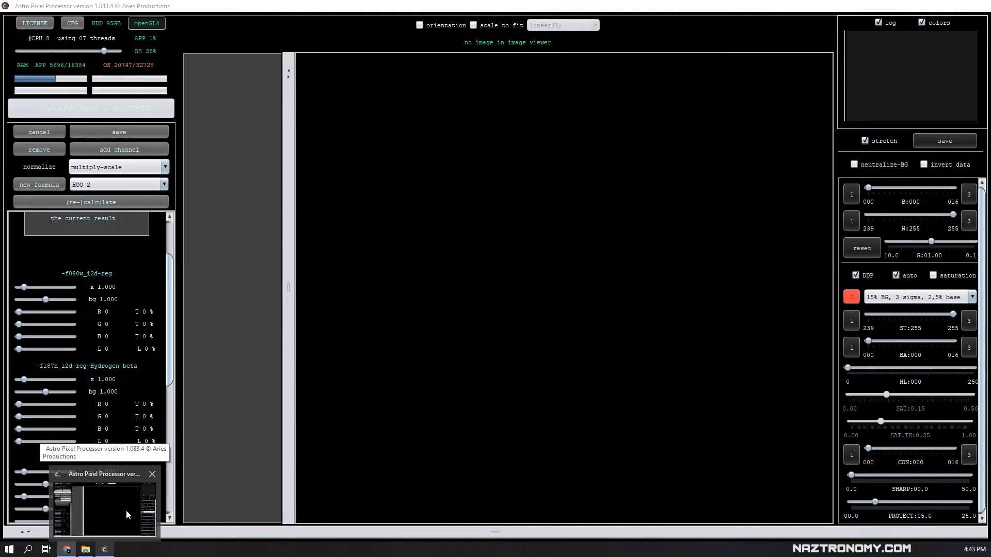
{"action": "left_click", "coordinate": [126, 509]}
{"action": "scroll", "coordinate": [113, 398], "scroll_direction": "down", "scroll_amount": 5}
{"action": "scroll", "coordinate": [138, 362], "scroll_direction": "down", "scroll_amount": 3}
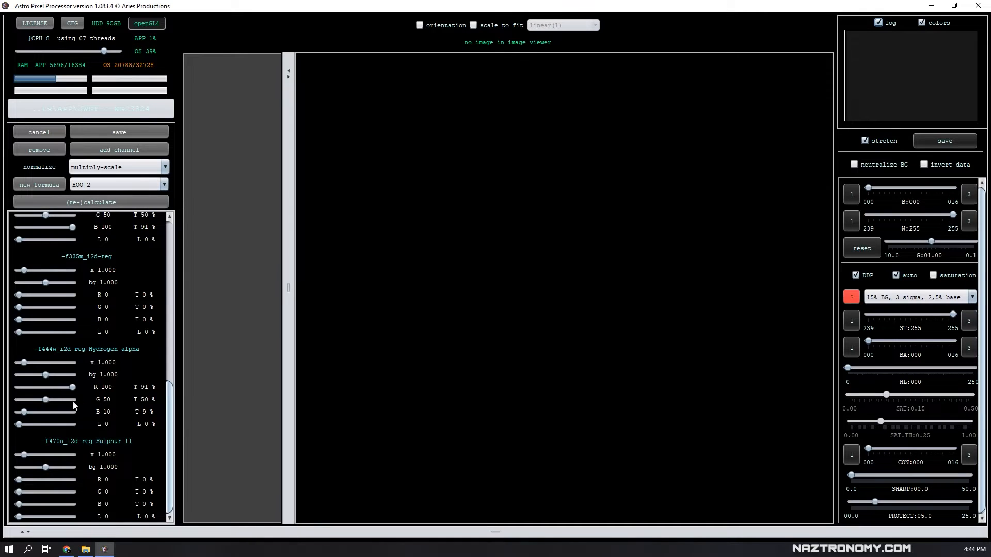
{"action": "scroll", "coordinate": [125, 415], "scroll_direction": "up", "scroll_amount": 6}
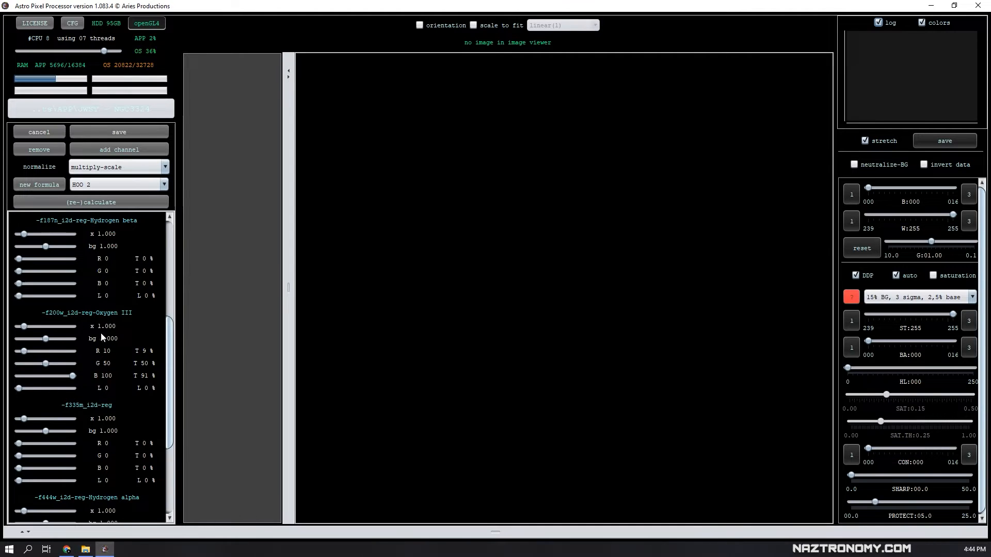
{"action": "scroll", "coordinate": [109, 356], "scroll_direction": "down", "scroll_amount": 6}
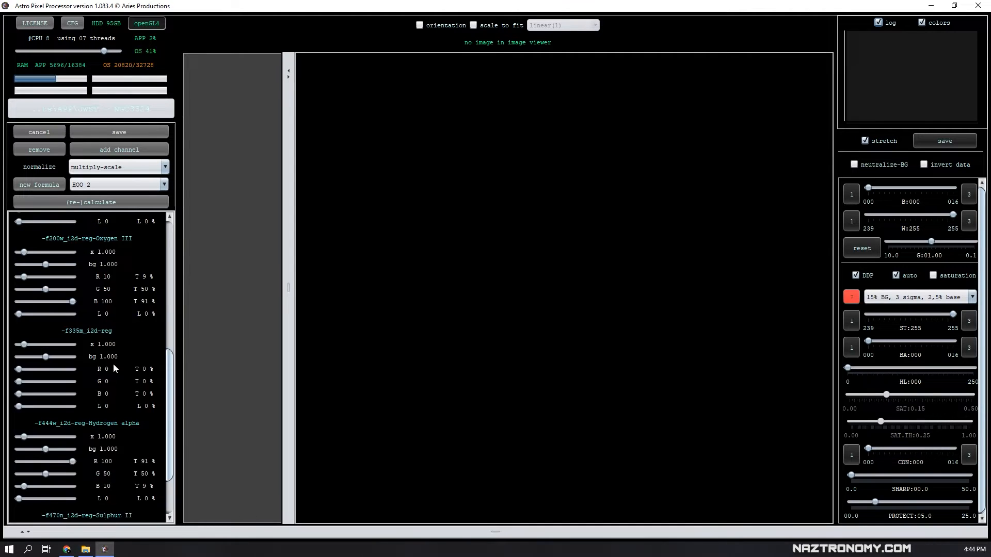
{"action": "left_click", "coordinate": [106, 205]}
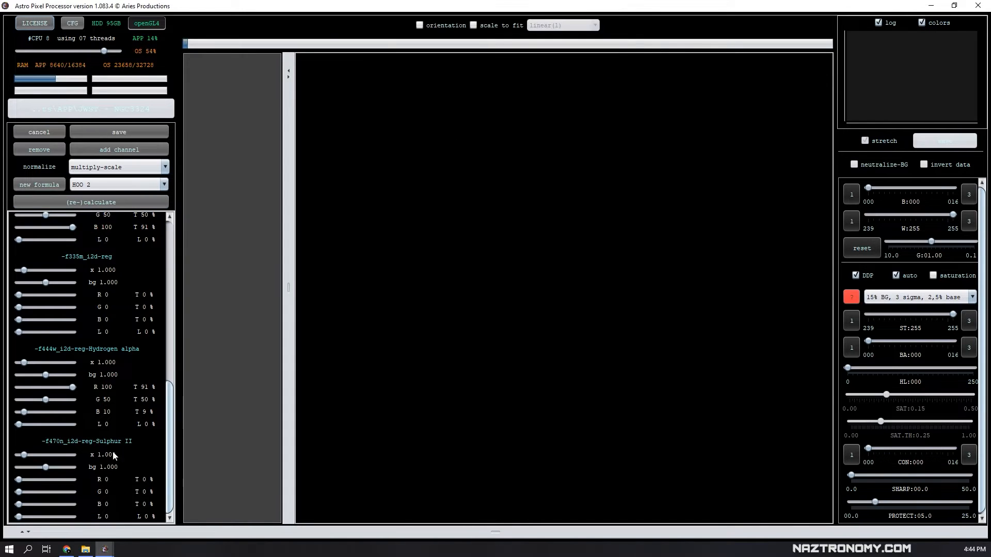
{"action": "left_click_drag", "start_coordinate": [171, 443], "coordinate": [187, 332]}
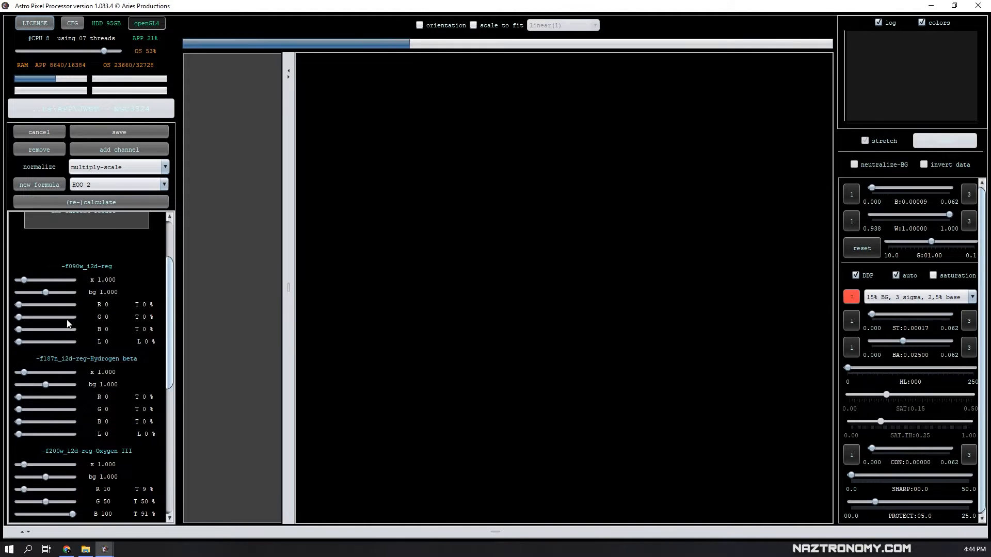
{"action": "scroll", "coordinate": [77, 341], "scroll_direction": "up", "scroll_amount": 2}
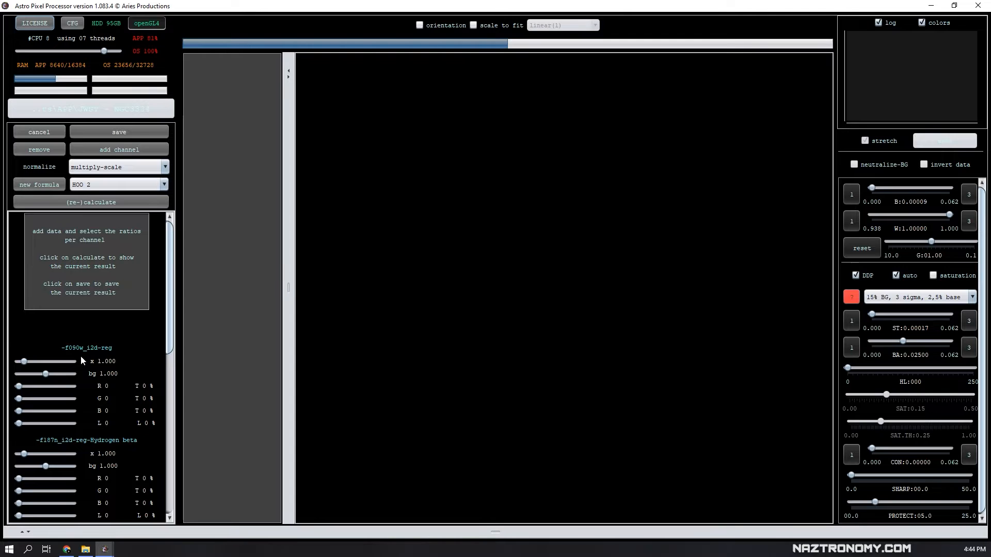
{"action": "scroll", "coordinate": [80, 355], "scroll_direction": "down", "scroll_amount": 7}
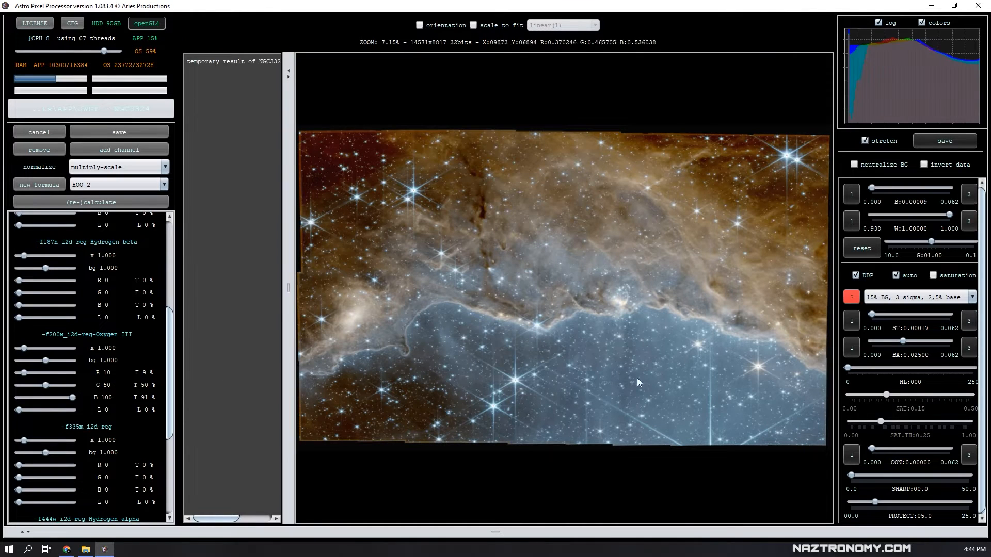
Step: Enlarge the image viewer and examine the calculated NGC 3324 composite, including the nebula's ridge and star details
{"action": "left_click_drag", "start_coordinate": [289, 232], "coordinate": [201, 234]}
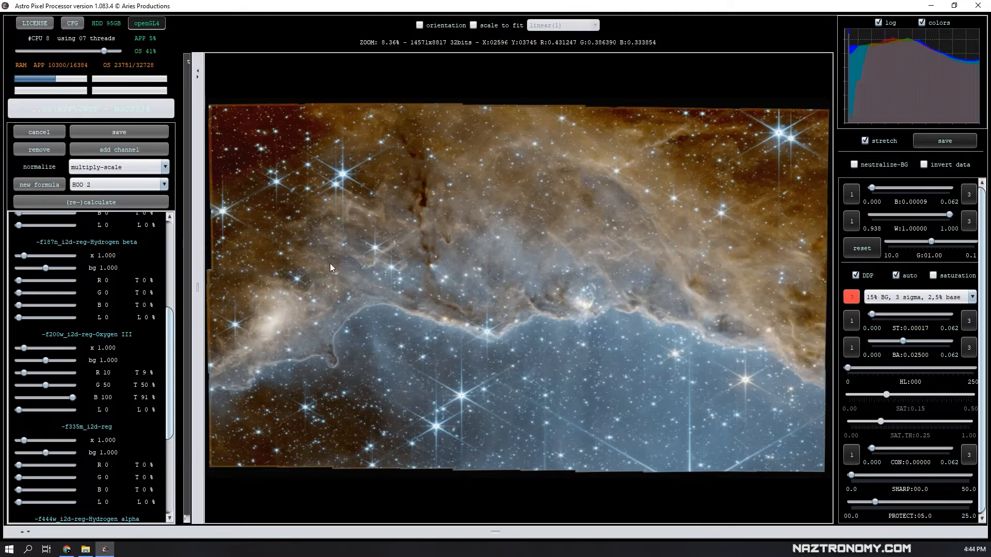
{"action": "scroll", "coordinate": [317, 285], "scroll_direction": "up", "scroll_amount": 3}
{"action": "scroll", "coordinate": [317, 284], "scroll_direction": "down", "scroll_amount": 3}
{"action": "scroll", "coordinate": [266, 240], "scroll_direction": "up", "scroll_amount": 2}
{"action": "scroll", "coordinate": [309, 228], "scroll_direction": "down", "scroll_amount": 3}
{"action": "scroll", "coordinate": [237, 324], "scroll_direction": "up", "scroll_amount": 2}
{"action": "scroll", "coordinate": [590, 379], "scroll_direction": "down", "scroll_amount": 2}
{"action": "scroll", "coordinate": [784, 251], "scroll_direction": "up", "scroll_amount": 5}
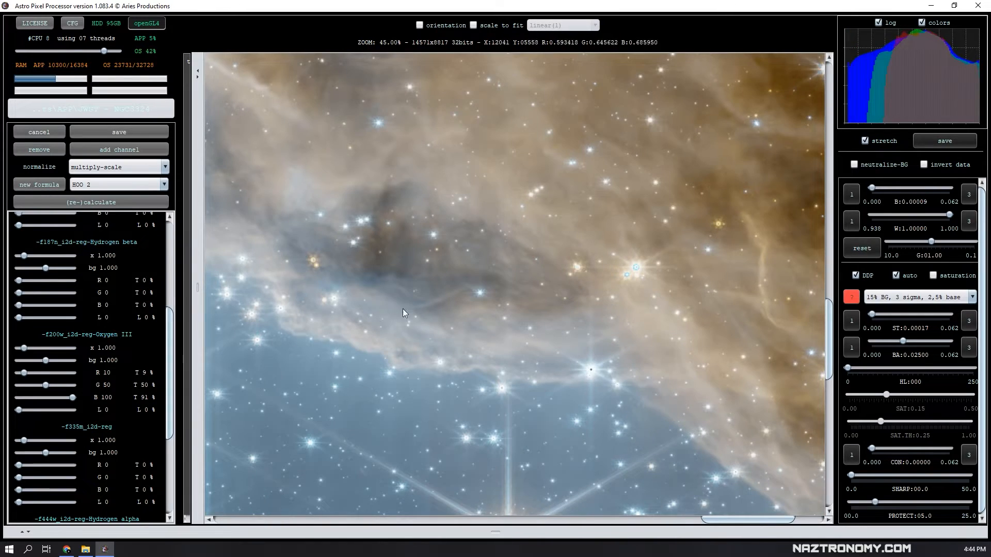
{"action": "scroll", "coordinate": [608, 342], "scroll_direction": "down", "scroll_amount": 5}
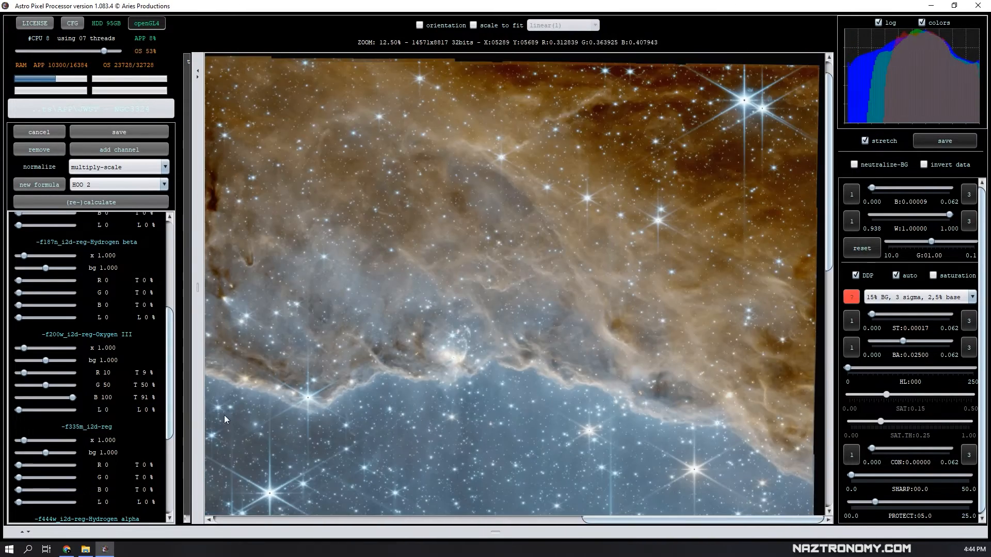
{"action": "scroll", "coordinate": [314, 383], "scroll_direction": "down", "scroll_amount": 2}
{"action": "scroll", "coordinate": [438, 340], "scroll_direction": "up", "scroll_amount": 5}
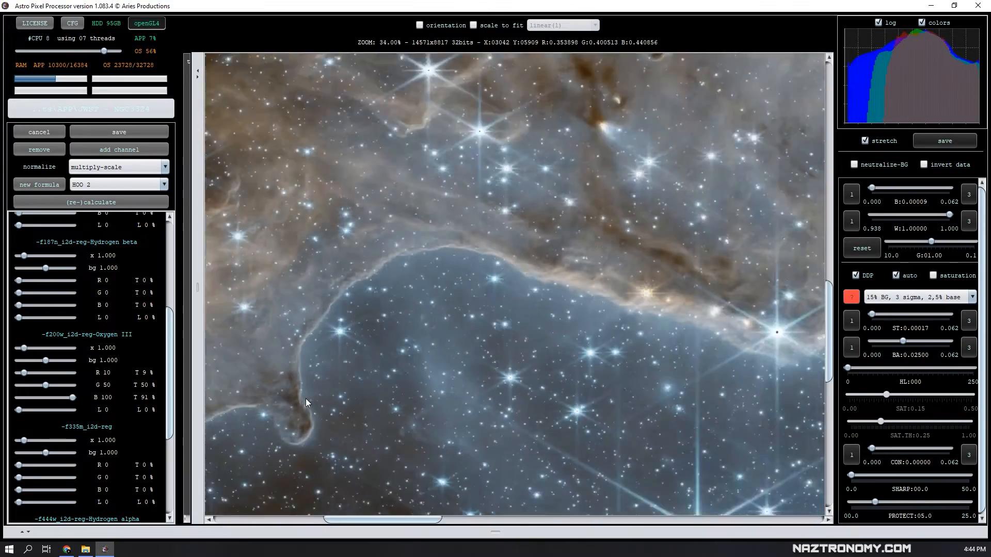
{"action": "scroll", "coordinate": [305, 399], "scroll_direction": "down", "scroll_amount": 4}
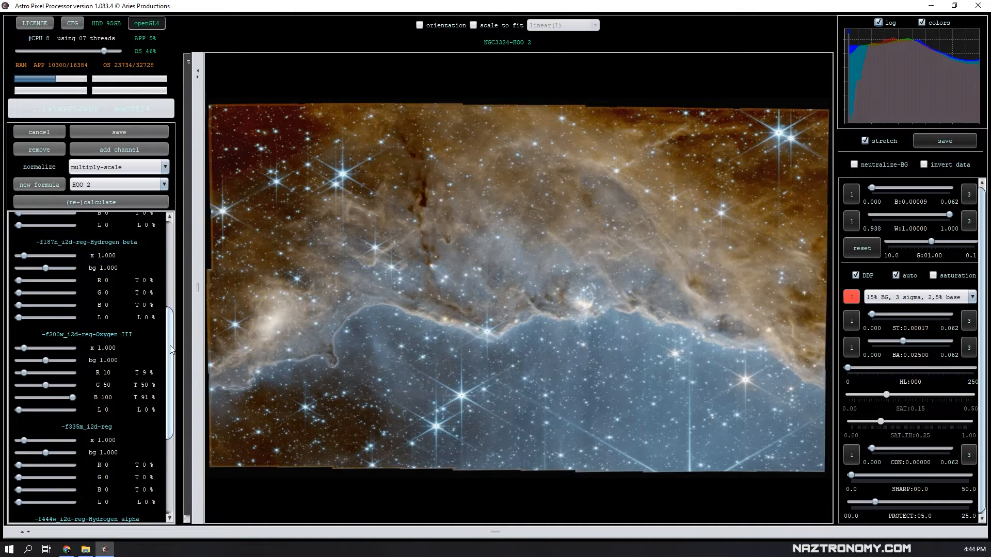
Step: Consult the NIRCam Filters chart in Chrome, set the f090w channel to G 50 and B 50 in Astro Pixel Processor, and recalculate
{"action": "scroll", "coordinate": [93, 361], "scroll_direction": "up", "scroll_amount": 8}
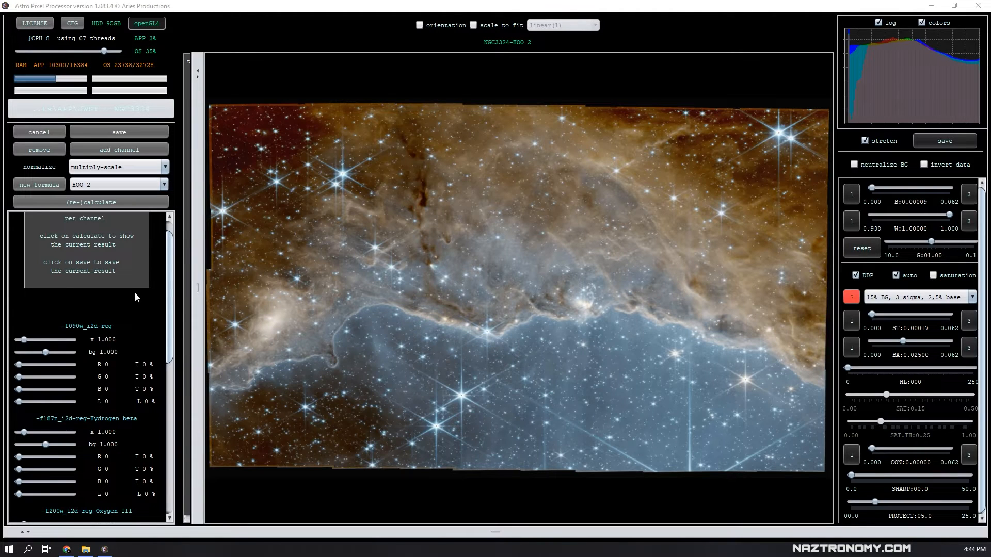
{"action": "scroll", "coordinate": [129, 264], "scroll_direction": "up", "scroll_amount": 1}
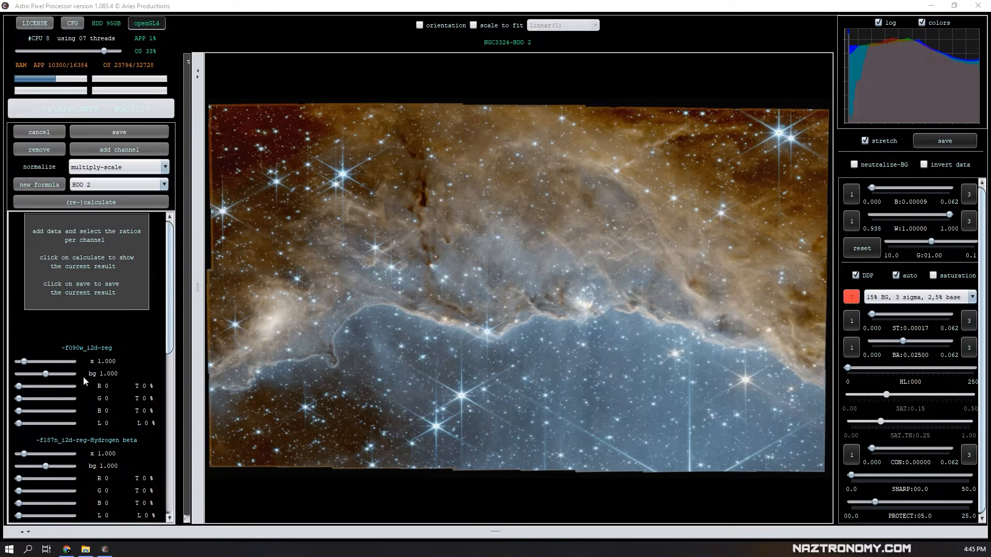
{"action": "left_click", "coordinate": [67, 549]}
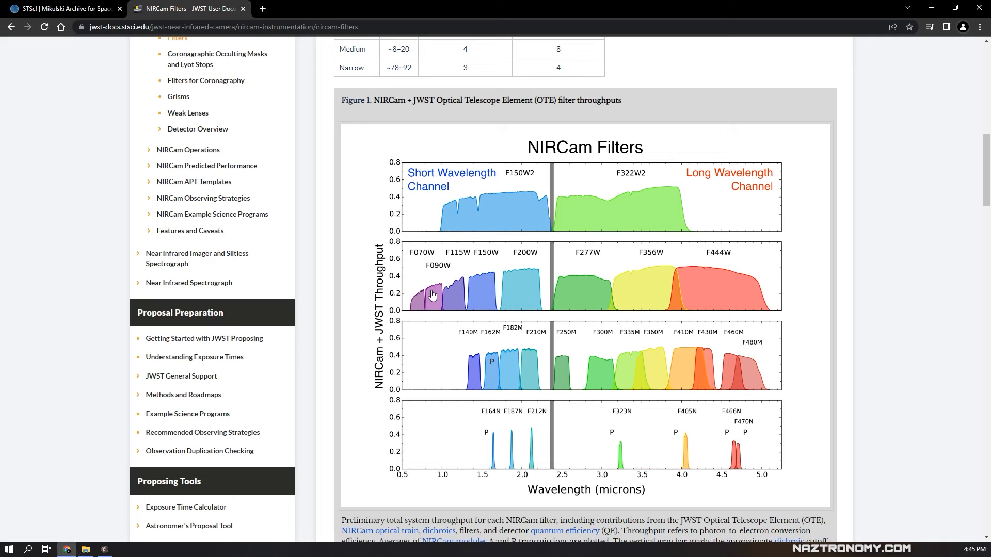
{"action": "left_click", "coordinate": [307, 268]}
{"action": "left_click", "coordinate": [105, 549]}
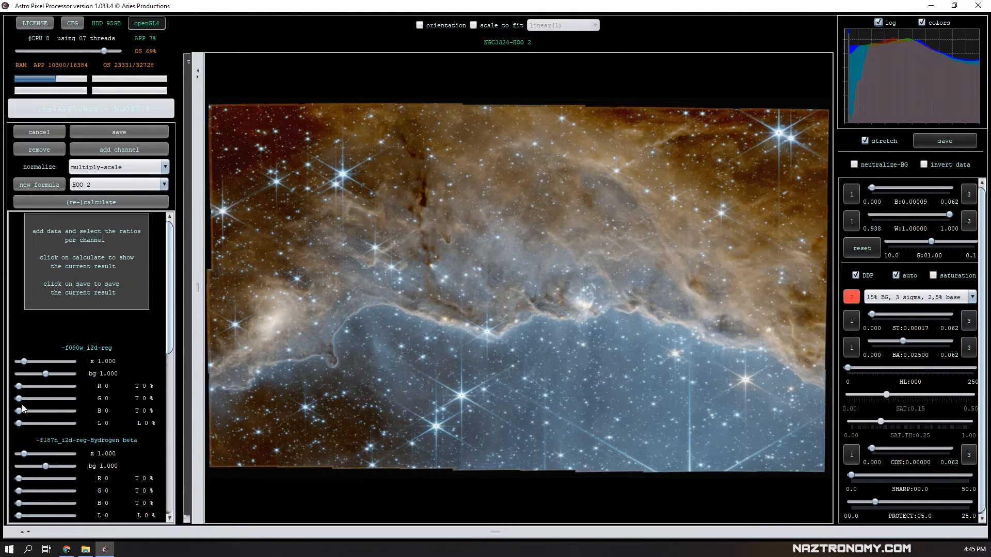
{"action": "left_click_drag", "start_coordinate": [20, 401], "coordinate": [47, 403]}
{"action": "left_click", "coordinate": [54, 411]}
{"action": "left_click", "coordinate": [95, 205]}
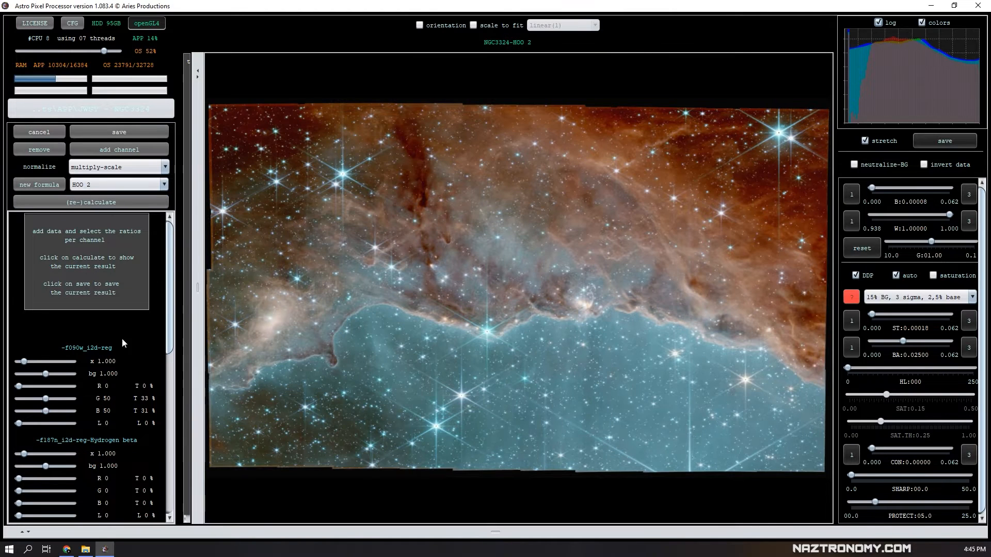
Step: Set the f090w multiplier to 0.000 and the f187n Hydrogen beta channel's blue ratio to 50, and recalculate the composite
{"action": "left_click_drag", "start_coordinate": [24, 362], "coordinate": [18, 361]}
{"action": "scroll", "coordinate": [142, 420], "scroll_direction": "down", "scroll_amount": 4}
{"action": "scroll", "coordinate": [140, 372], "scroll_direction": "down", "scroll_amount": 2}
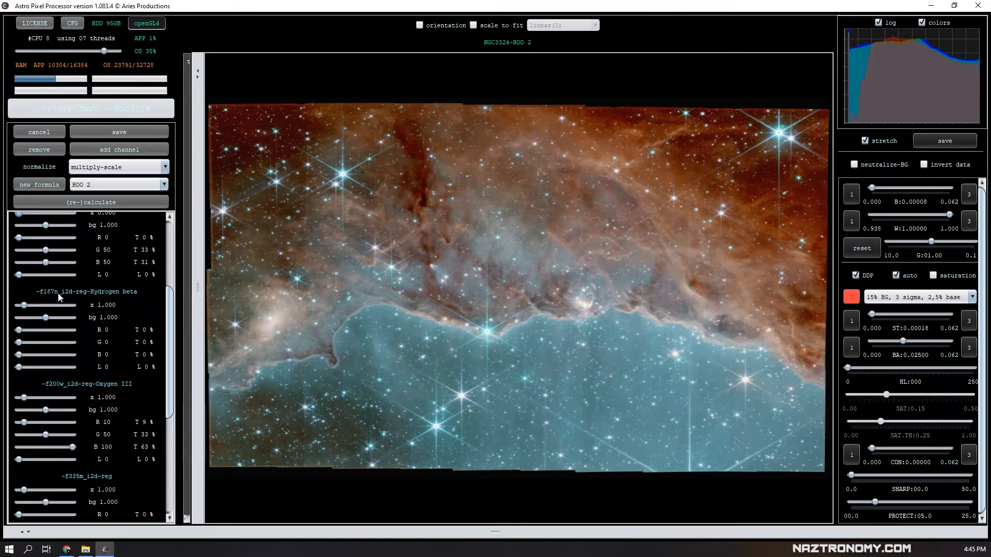
{"action": "left_click", "coordinate": [57, 355]}
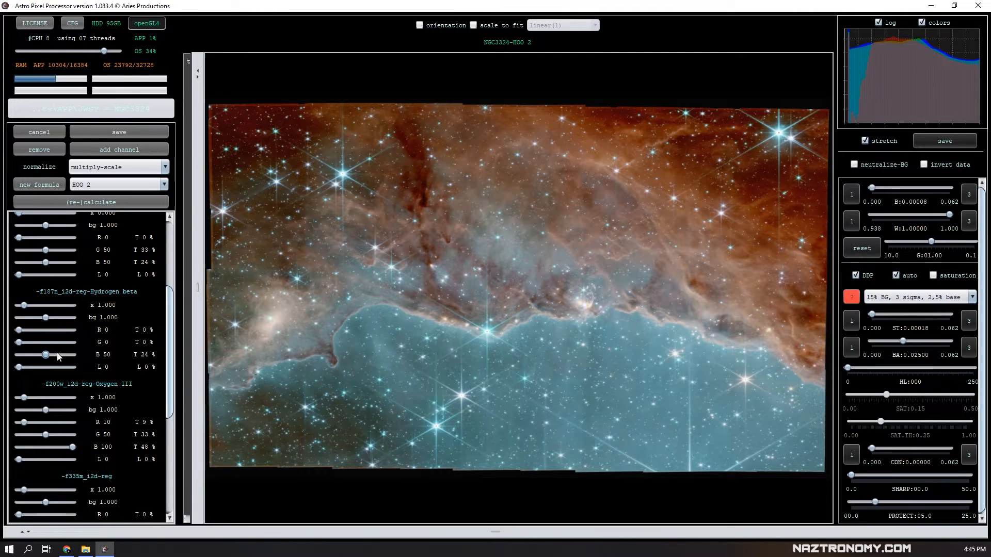
{"action": "left_click", "coordinate": [92, 203]}
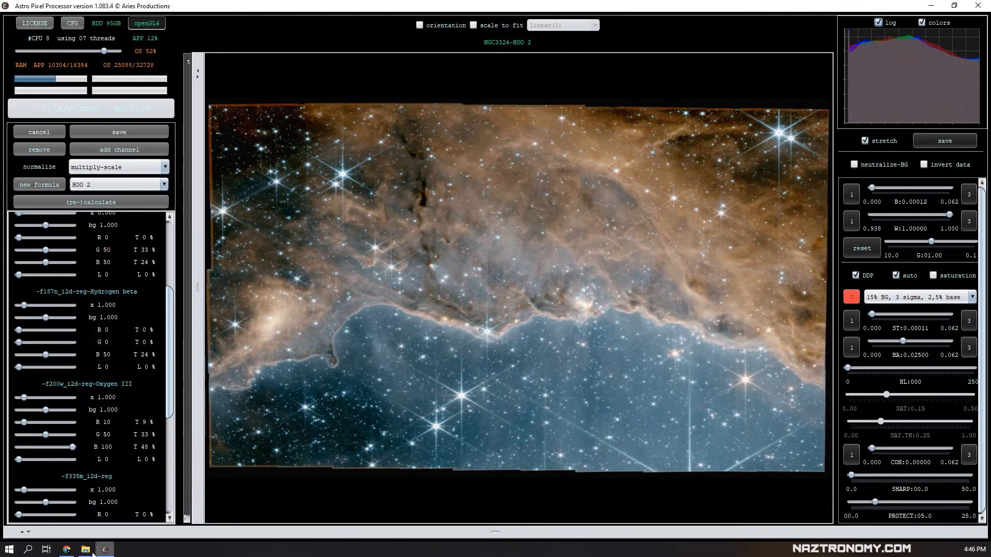
Step: Switch to Chrome to examine NASA's NIRCam image of the Carina star-forming region as a color reference, and return to Astro Pixel Processor
{"action": "left_click", "coordinate": [67, 549]}
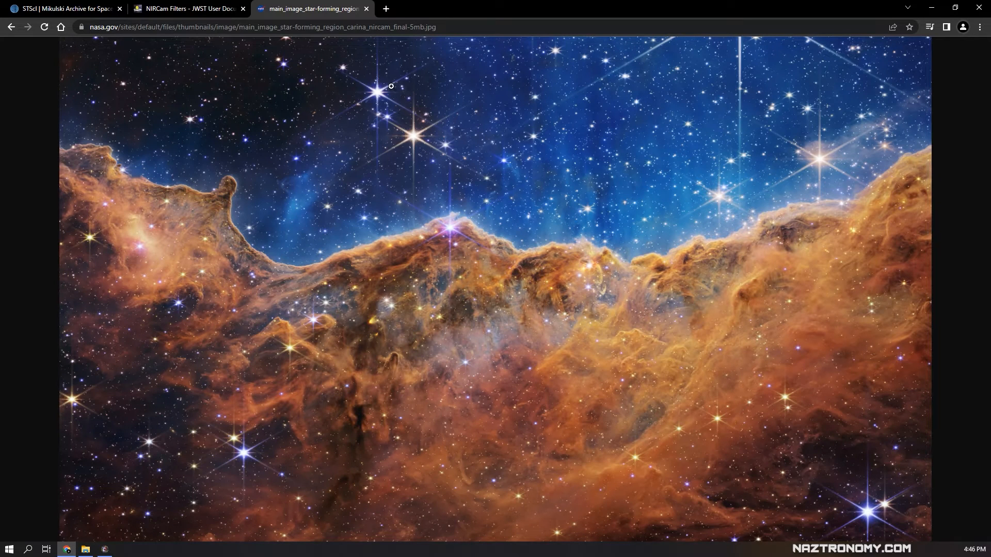
{"action": "left_click", "coordinate": [77, 8]}
{"action": "left_click", "coordinate": [290, 7]}
{"action": "left_click", "coordinate": [115, 550]}
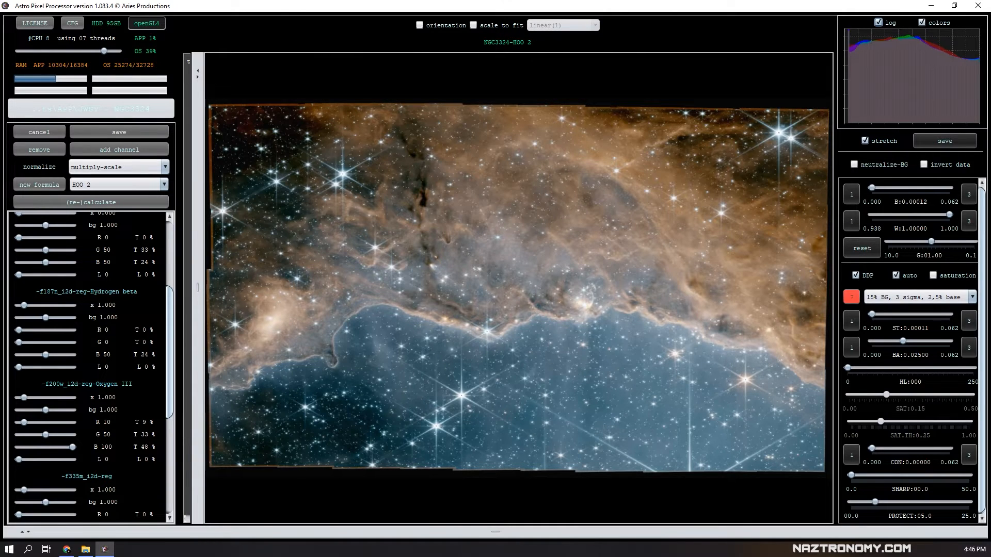
Step: Set the f470n Sulphur II channel's ratios to R 50 and G 50, and recalculate the composite
{"action": "scroll", "coordinate": [105, 424], "scroll_direction": "down", "scroll_amount": 3}
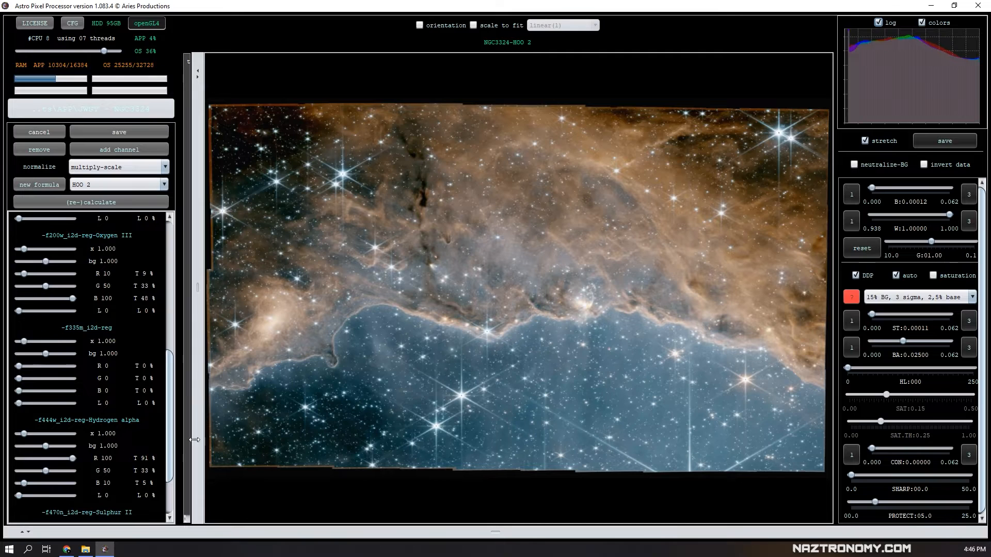
{"action": "scroll", "coordinate": [128, 443], "scroll_direction": "down", "scroll_amount": 2}
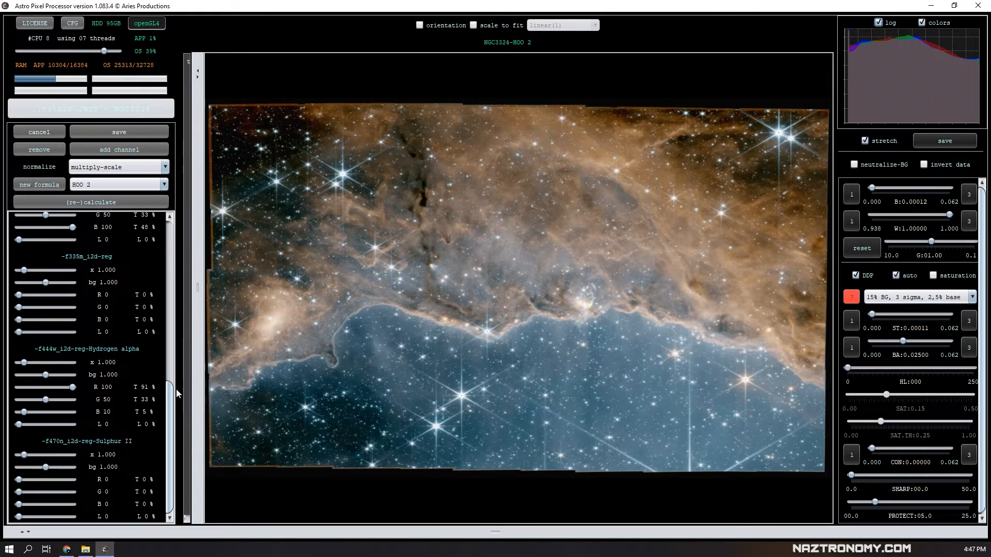
{"action": "left_click", "coordinate": [61, 485]}
{"action": "left_click", "coordinate": [61, 485]}
{"action": "left_click", "coordinate": [57, 493]}
{"action": "left_click", "coordinate": [56, 494]}
{"action": "left_click", "coordinate": [64, 204]}
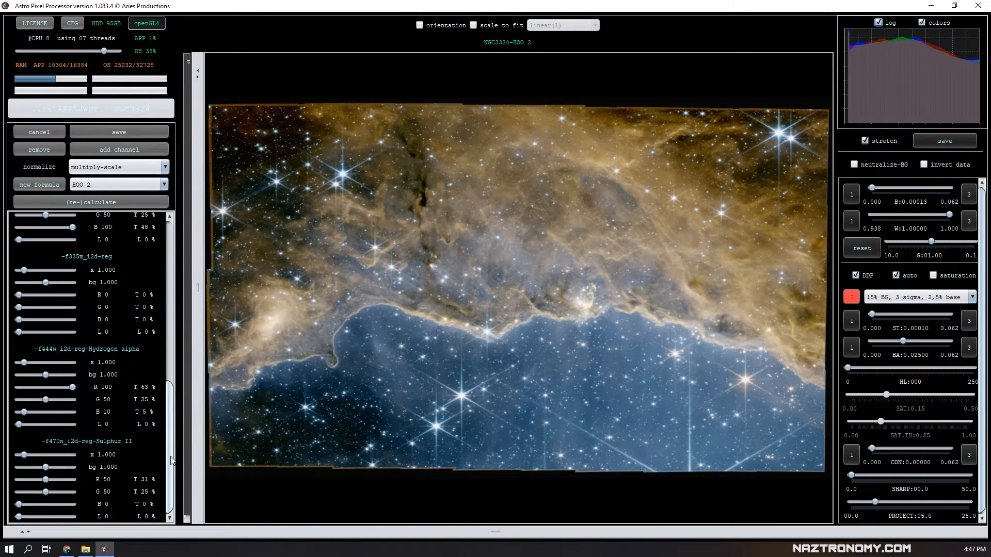
Step: Set the multipliers of the f444w Hydrogen alpha and f200w Oxygen III channels to 2.000, and recalculate the composite
{"action": "scroll", "coordinate": [130, 413], "scroll_direction": "up", "scroll_amount": 1}
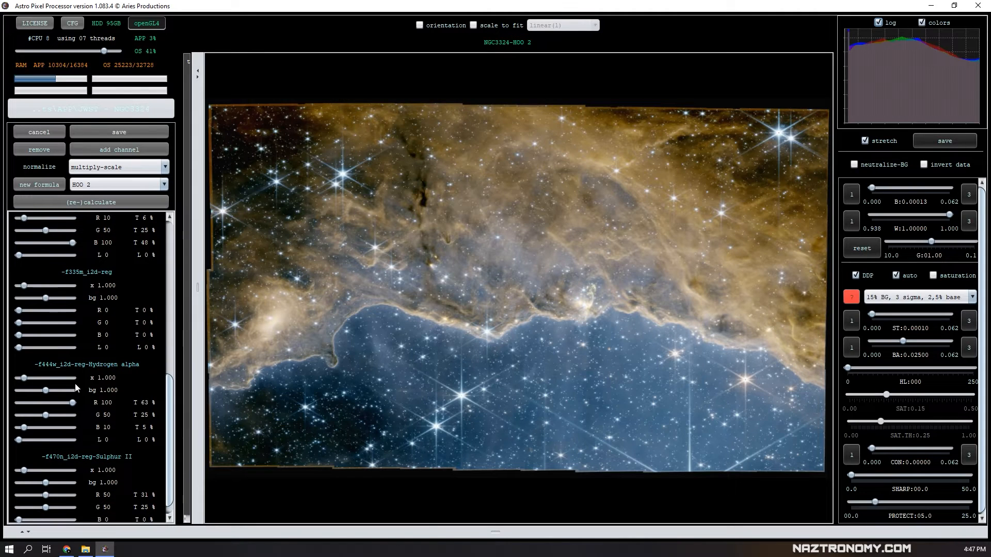
{"action": "left_click", "coordinate": [59, 378]}
{"action": "left_click_drag", "start_coordinate": [176, 390], "coordinate": [66, 327]}
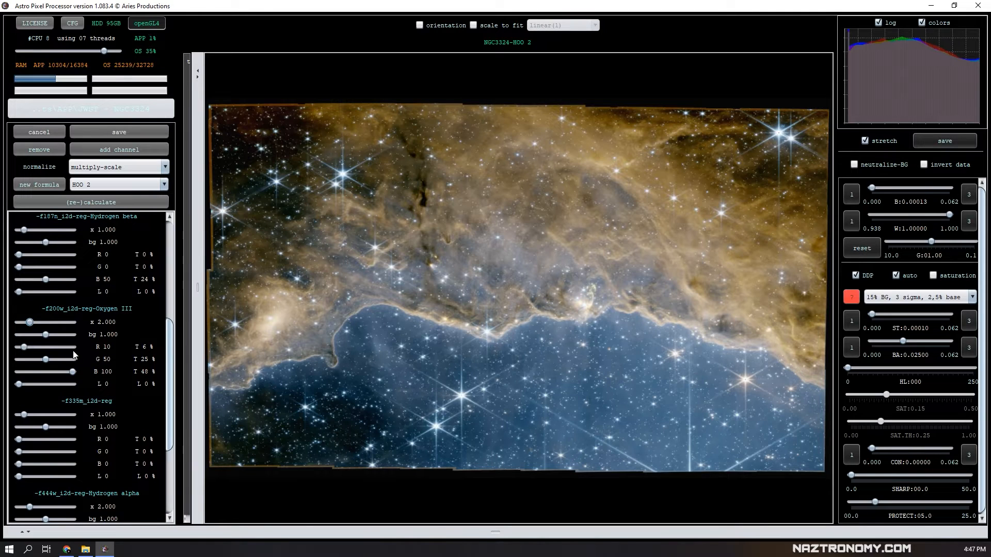
{"action": "left_click_drag", "start_coordinate": [170, 362], "coordinate": [125, 206]}
{"action": "left_click", "coordinate": [125, 206]}
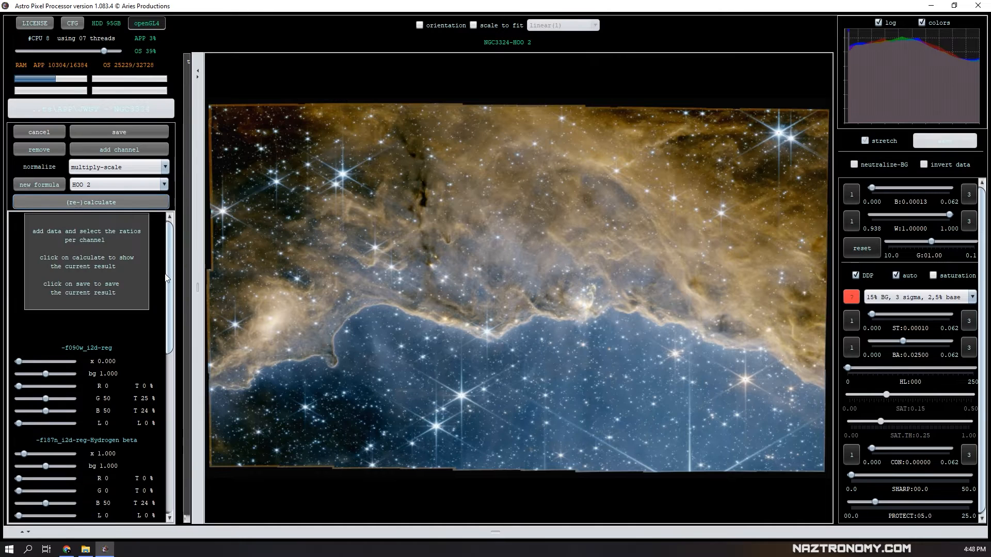
Step: Set the f335m channel's ratios to R 50 and G 50
{"action": "left_click_drag", "start_coordinate": [169, 275], "coordinate": [169, 491]}
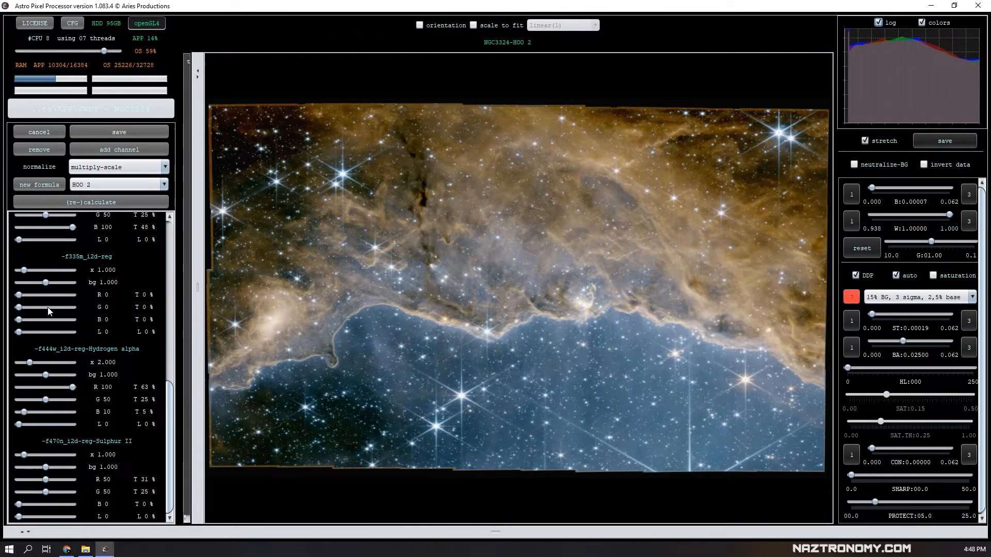
{"action": "left_click", "coordinate": [62, 295]}
{"action": "left_click", "coordinate": [62, 294]}
{"action": "left_click", "coordinate": [62, 295]}
{"action": "left_click", "coordinate": [62, 309]}
{"action": "left_click", "coordinate": [63, 310]}
{"action": "left_click", "coordinate": [62, 310]}
{"action": "left_click", "coordinate": [62, 309]}
{"action": "left_click", "coordinate": [62, 310]}
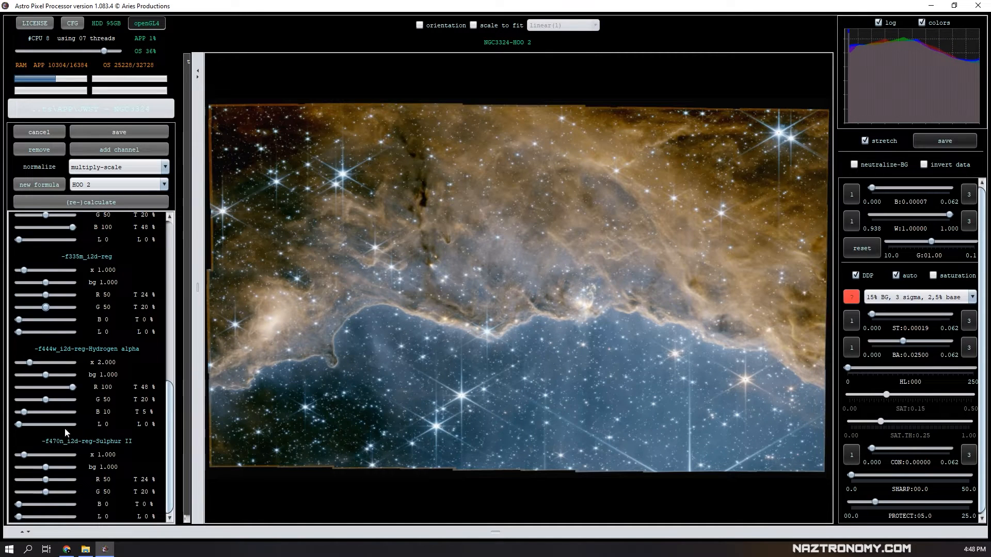
Step: Set the f470n Sulphur II channel's green ratio to 20 and recalculate the composite
{"action": "left_click", "coordinate": [28, 493]}
{"action": "left_click", "coordinate": [28, 493]}
{"action": "left_click", "coordinate": [28, 493]}
{"action": "left_click", "coordinate": [147, 203]}
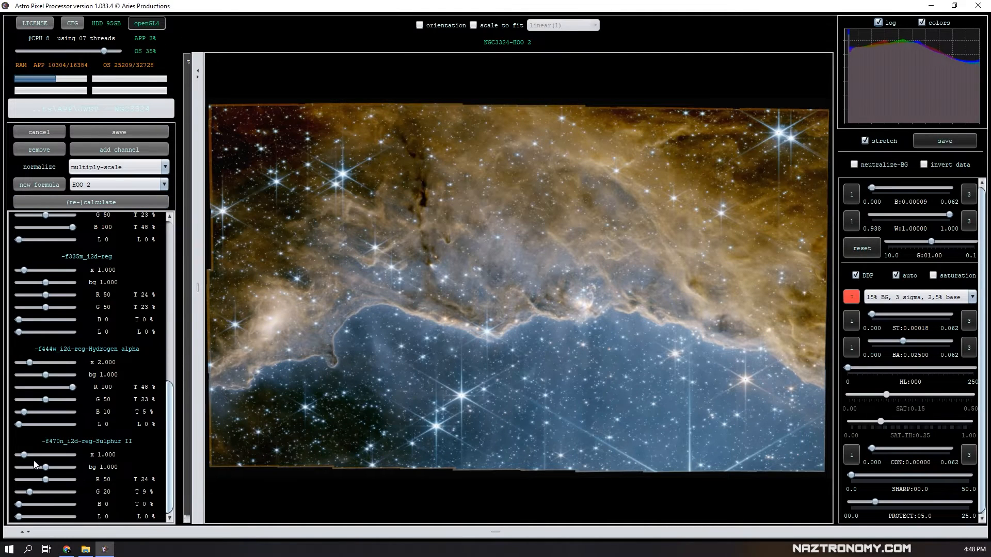
Step: Set the red ratio to 80 for f470n Sulphur II and 70 for f335m, recalculating the composite after each change
{"action": "left_click", "coordinate": [66, 480]}
{"action": "left_click", "coordinate": [66, 480]}
{"action": "left_click", "coordinate": [66, 480]}
{"action": "left_click", "coordinate": [116, 201]}
{"action": "left_click", "coordinate": [68, 295]}
{"action": "left_click", "coordinate": [68, 295]}
{"action": "left_click", "coordinate": [95, 201]}
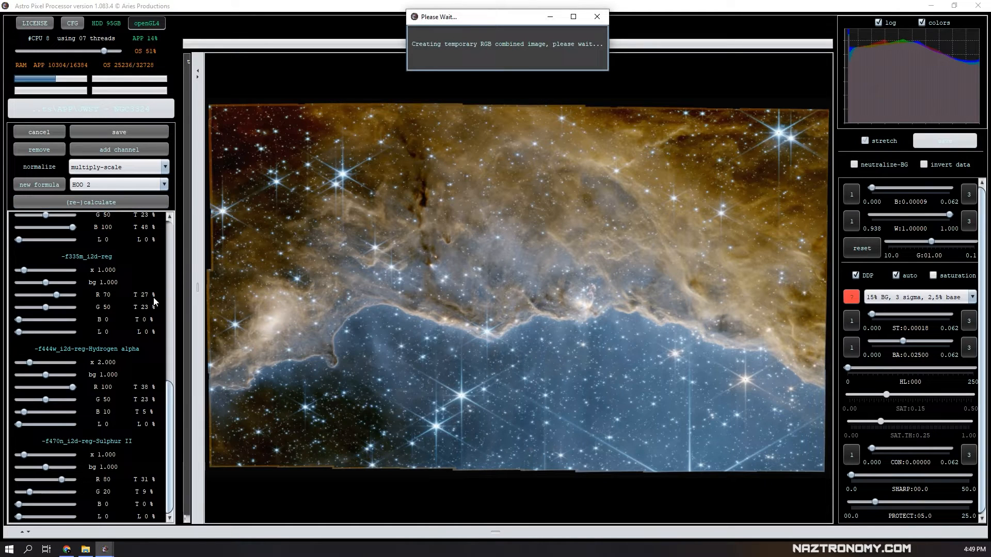
Step: Enable saturation for the composite preview
{"action": "left_click", "coordinate": [933, 277]}
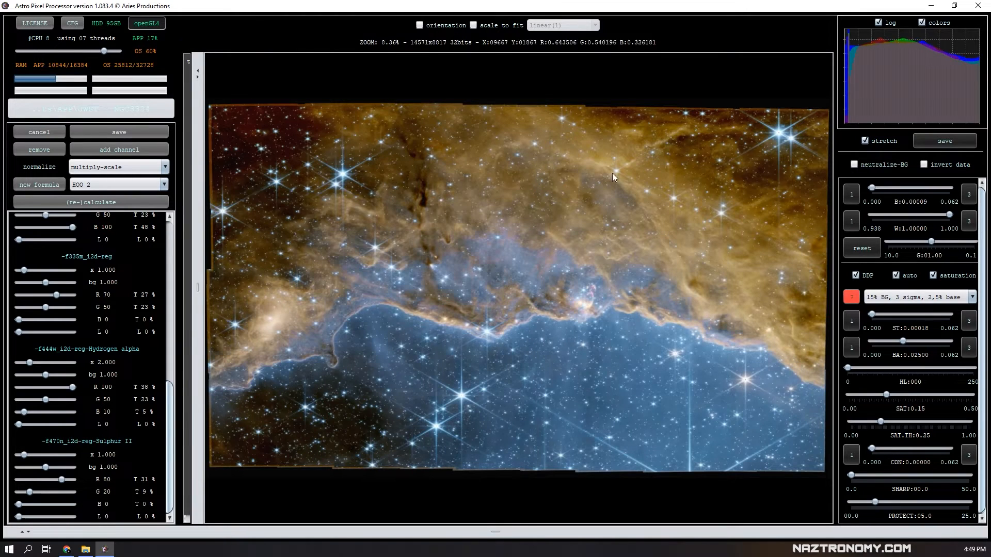
{"action": "scroll", "coordinate": [156, 412], "scroll_direction": "up", "scroll_amount": 1}
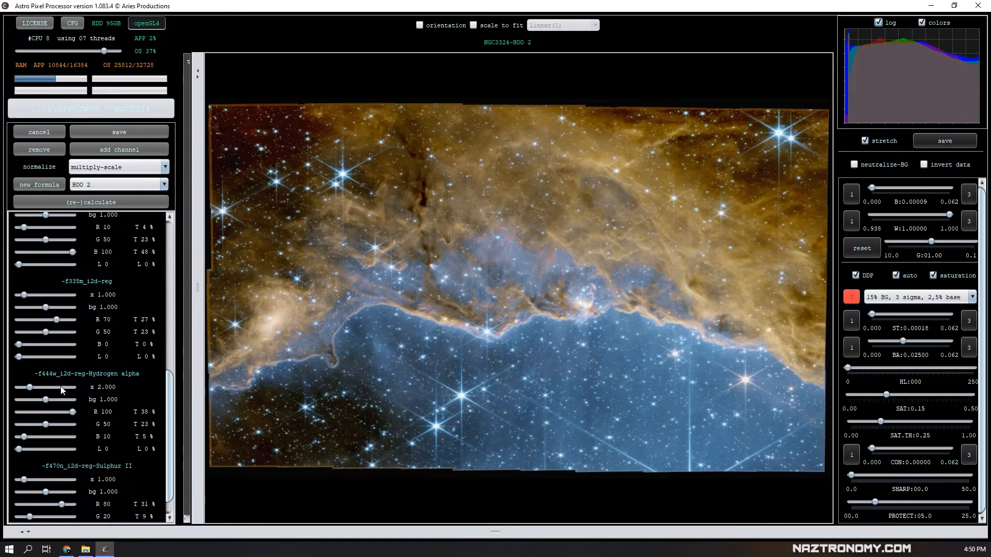
Step: Set the f444w Hydrogen alpha channel's green ratio to 20
{"action": "scroll", "coordinate": [72, 387], "scroll_direction": "down", "scroll_amount": 1}
{"action": "left_click_drag", "start_coordinate": [45, 400], "coordinate": [33, 401]}
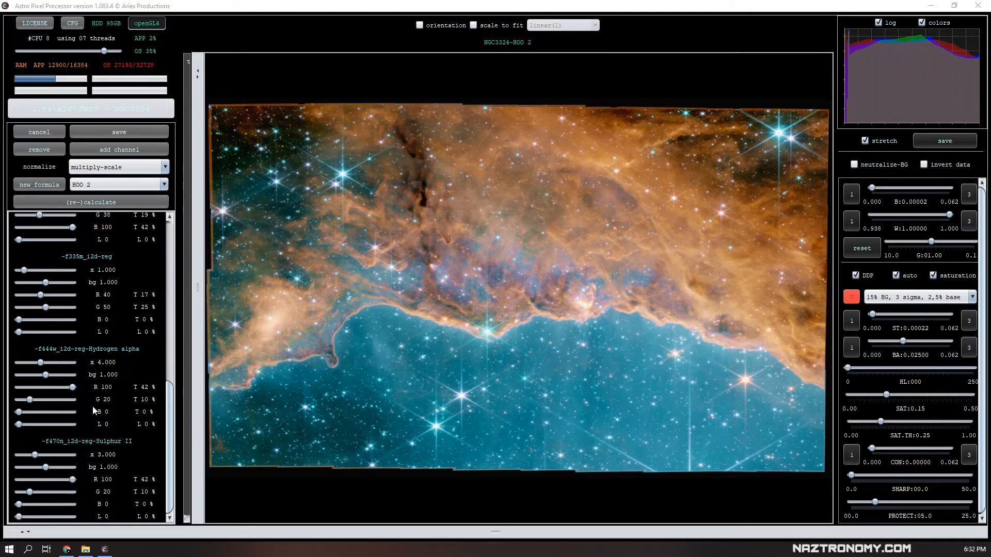
Step: Review the channel ratios back up to f090w and bring up NASA's Carina NIRCam reference image in Chrome for comparison
{"action": "scroll", "coordinate": [89, 319], "scroll_direction": "up", "scroll_amount": 5}
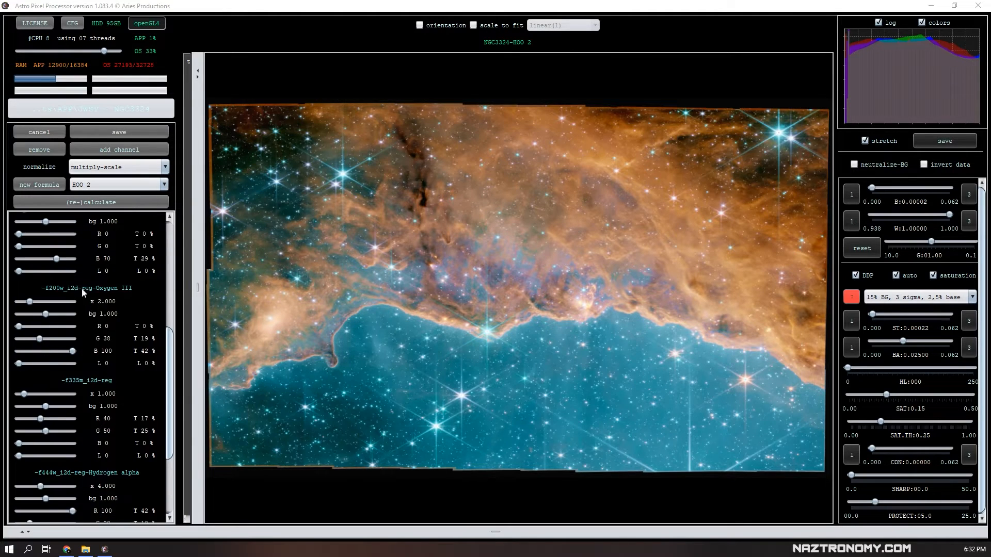
{"action": "scroll", "coordinate": [113, 252], "scroll_direction": "up", "scroll_amount": 4}
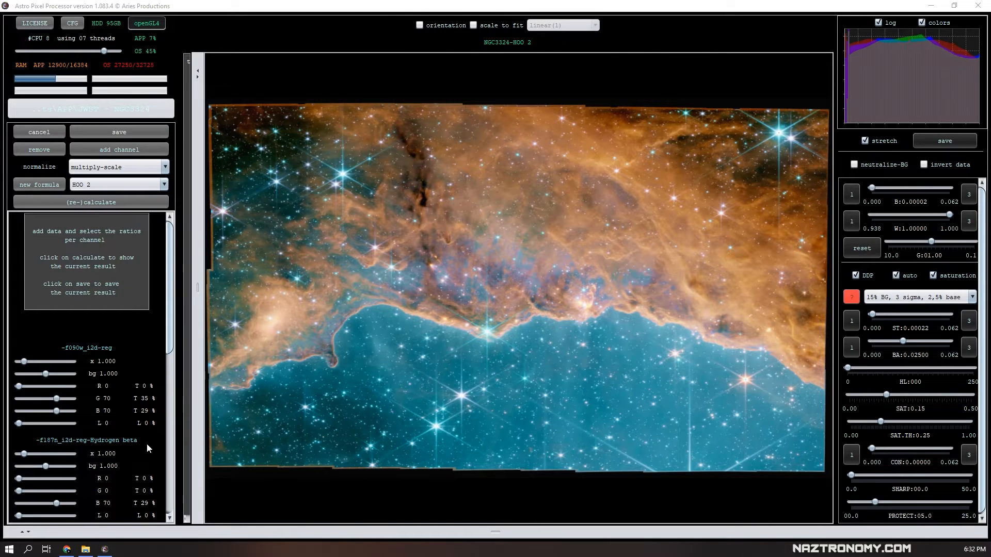
{"action": "left_click", "coordinate": [66, 550]}
{"action": "left_click", "coordinate": [310, 9]}
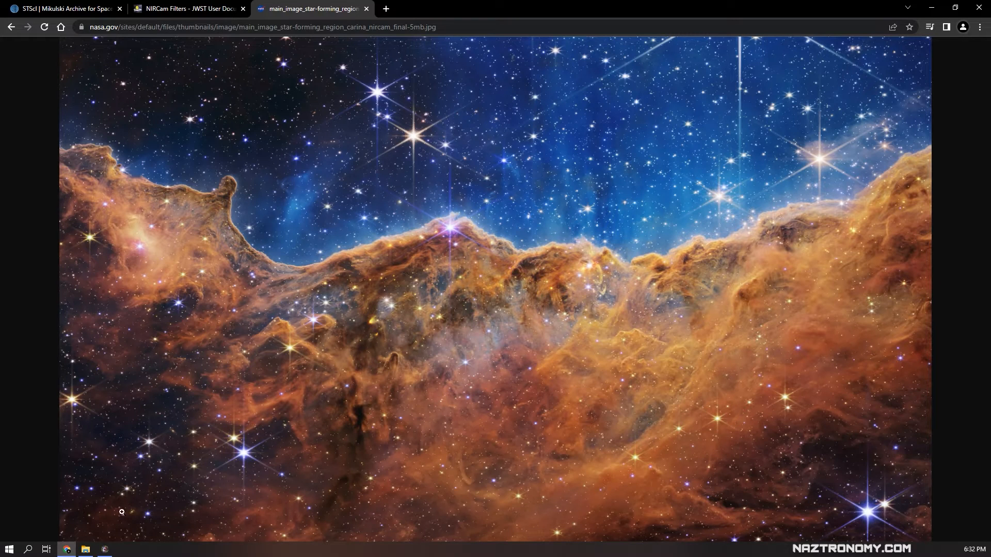
Step: Check the f090w filter's color on the NIRCam Filters throughput chart, comparing it with the composite in Astro Pixel Processor
{"action": "left_click", "coordinate": [171, 5]}
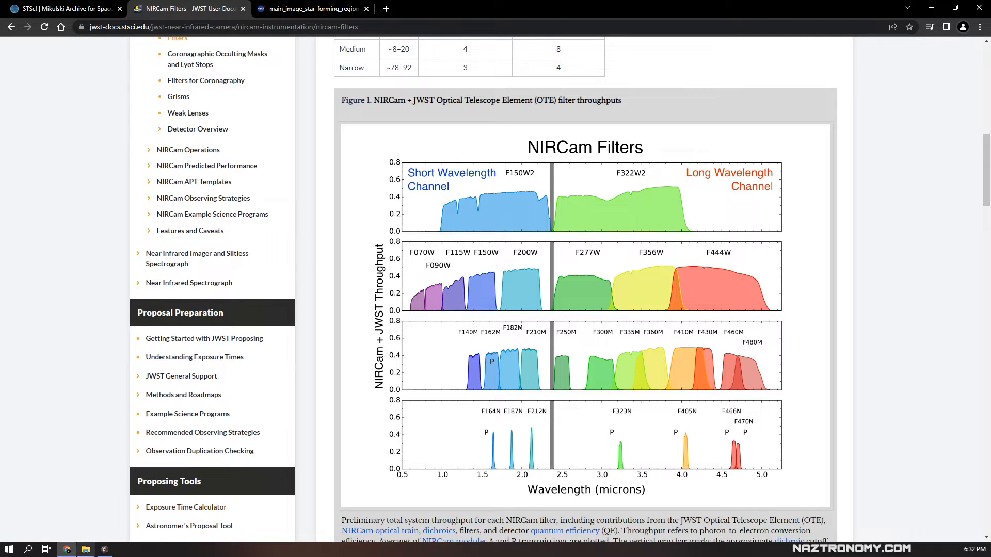
{"action": "left_click", "coordinate": [95, 552]}
{"action": "left_click", "coordinate": [105, 548]}
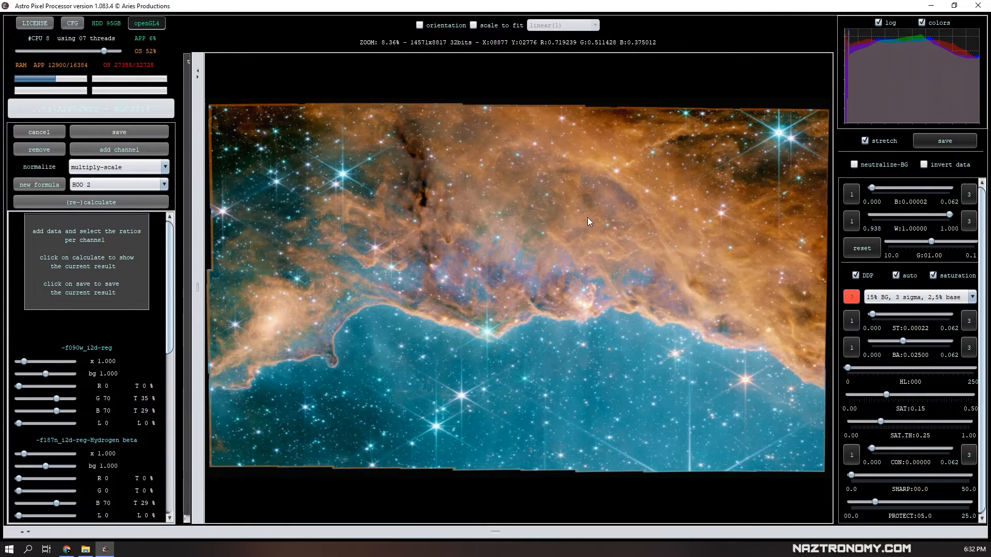
{"action": "left_click", "coordinate": [67, 549]}
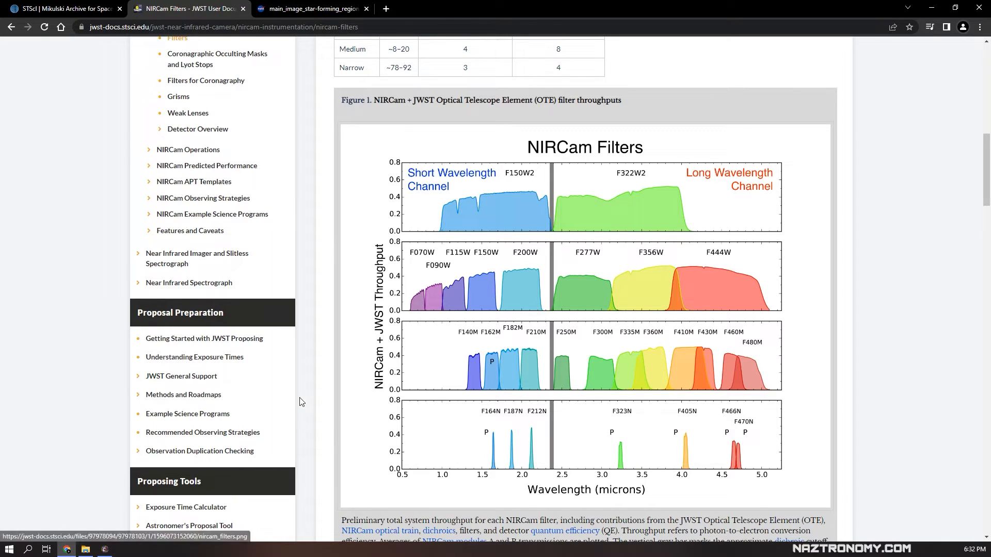
{"action": "left_click", "coordinate": [105, 549]}
Step: Compare the f187n Hydrogen beta channel's ratios with the F187N band on the NIRCam Filters chart
{"action": "scroll", "coordinate": [114, 352], "scroll_direction": "down", "scroll_amount": 1}
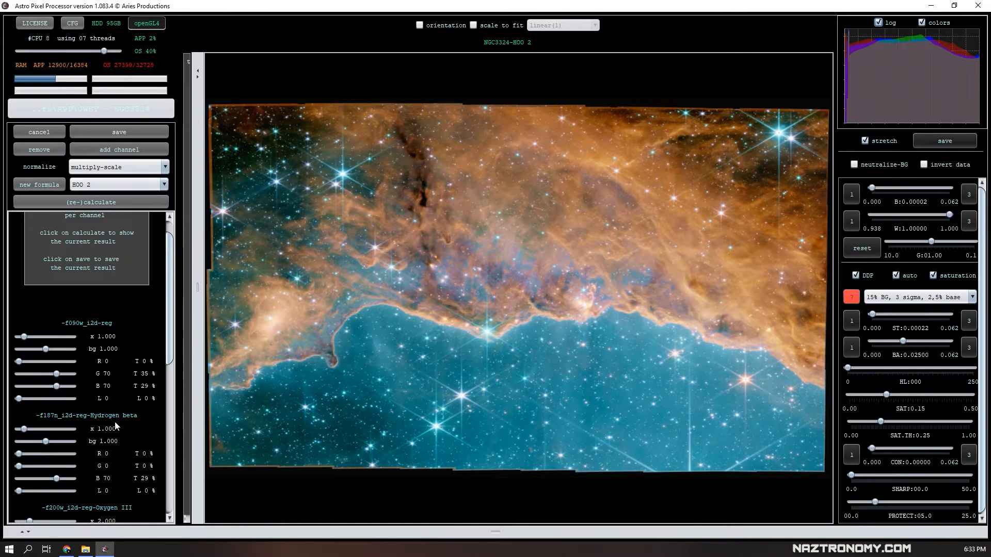
{"action": "scroll", "coordinate": [125, 419], "scroll_direction": "down", "scroll_amount": 3}
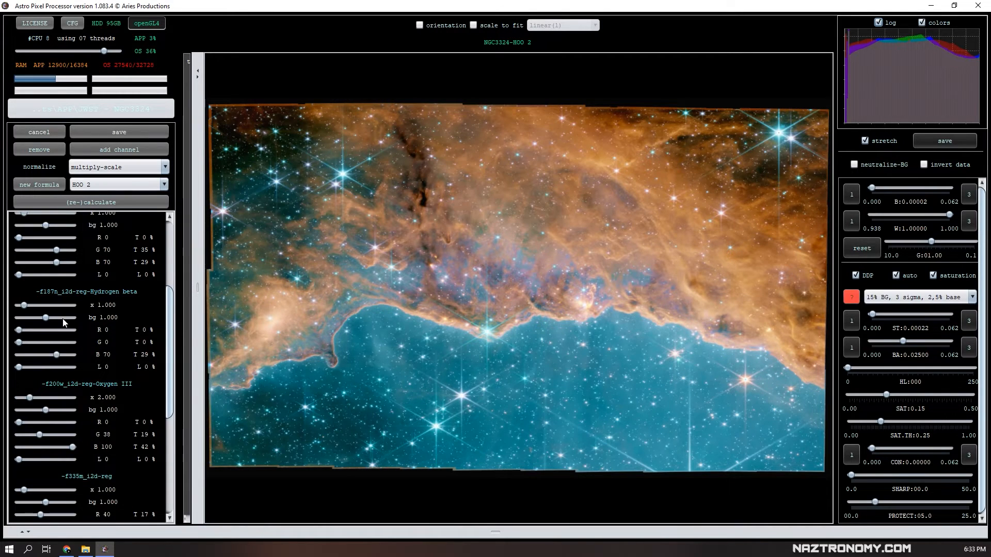
{"action": "key", "text": "alt+Tab"}
{"action": "left_click", "coordinate": [246, 6]}
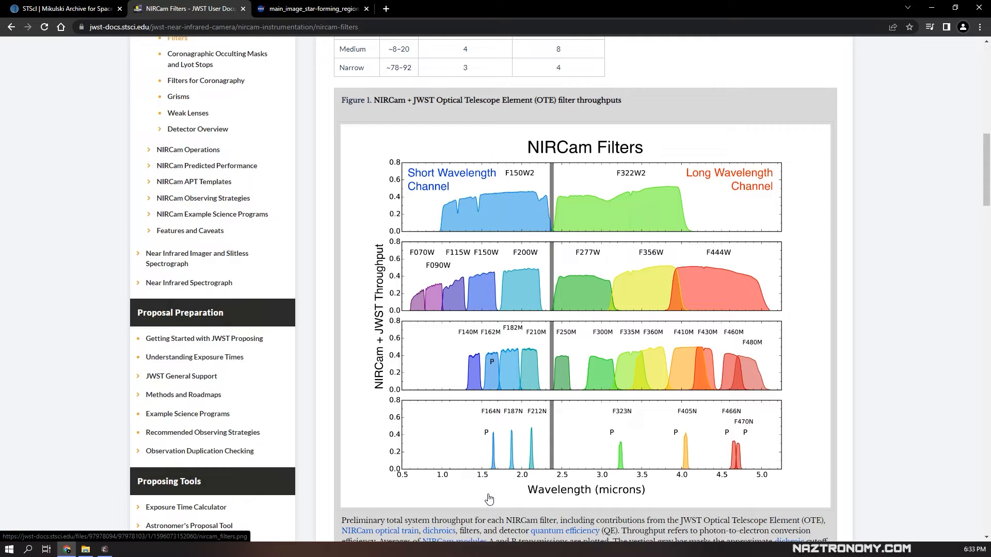
{"action": "key", "text": "alt+Tab"}
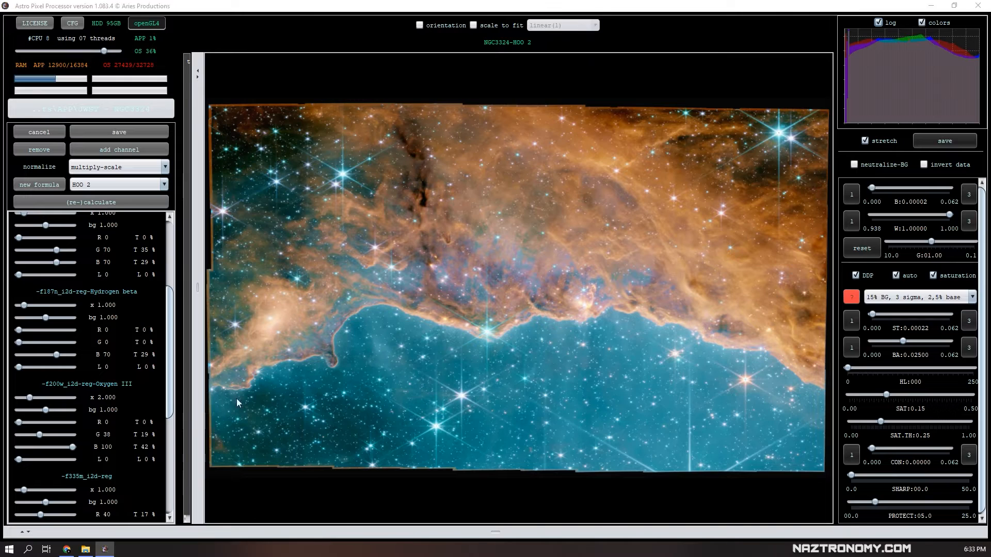
{"action": "key", "text": "alt+Tab"}
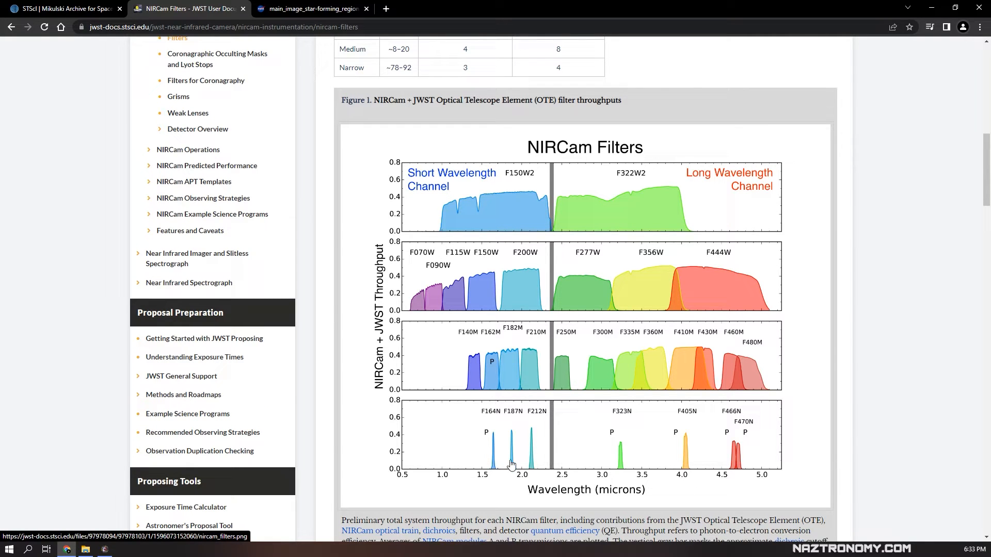
{"action": "key", "text": "alt+Tab"}
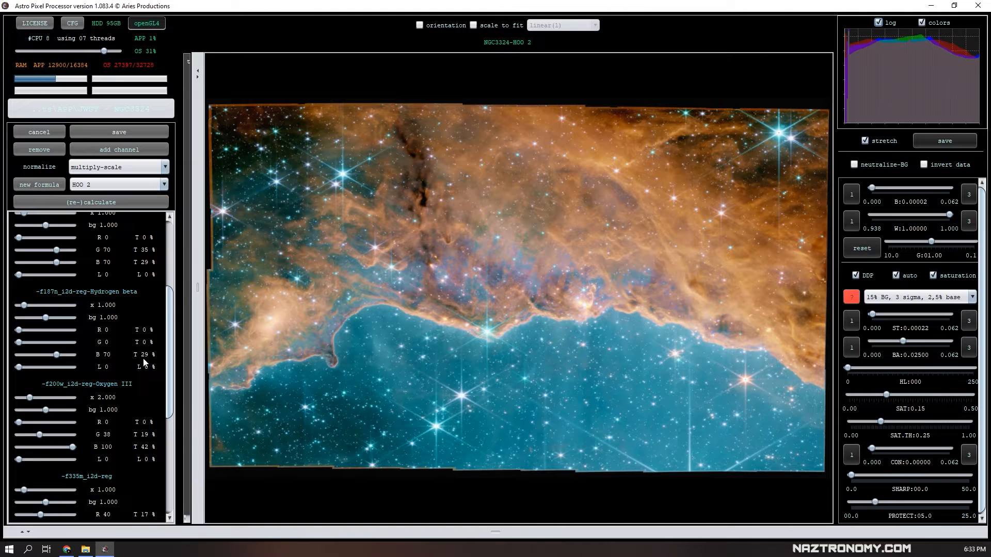
Step: Compare the f200w Oxygen III channel's ratios with the F200W band on the NIRCam Filters chart
{"action": "scroll", "coordinate": [100, 385], "scroll_direction": "down", "scroll_amount": 1}
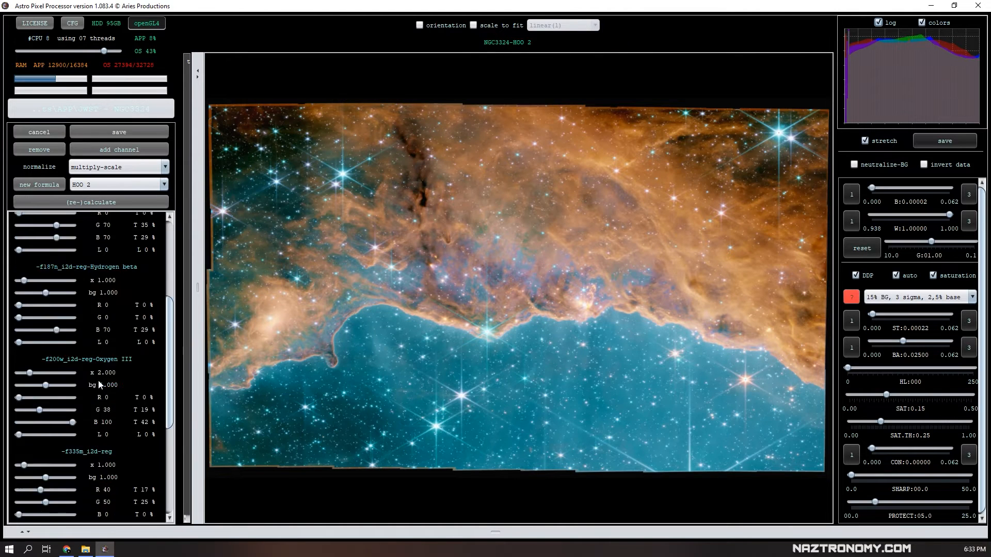
{"action": "scroll", "coordinate": [100, 385], "scroll_direction": "down", "scroll_amount": 3}
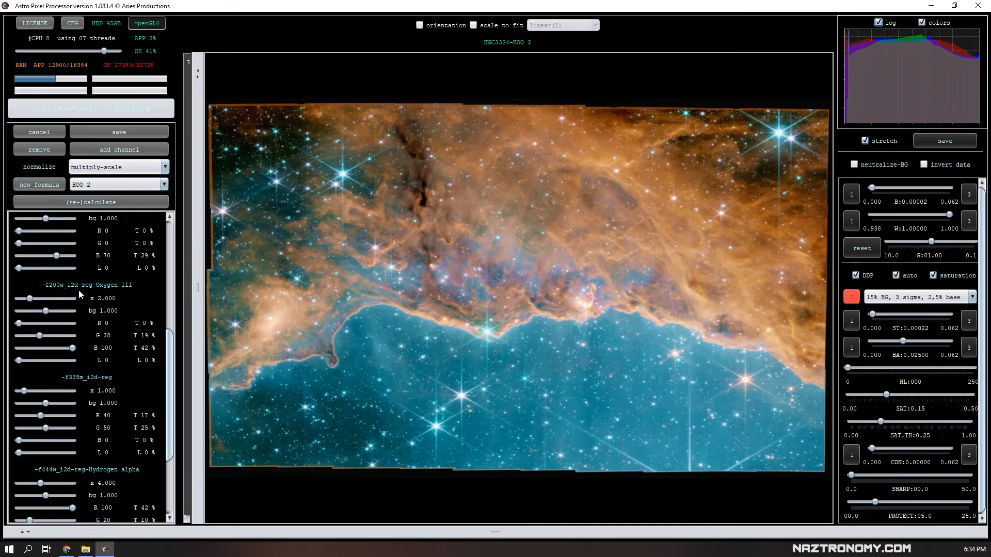
{"action": "key", "text": "alt+Tab"}
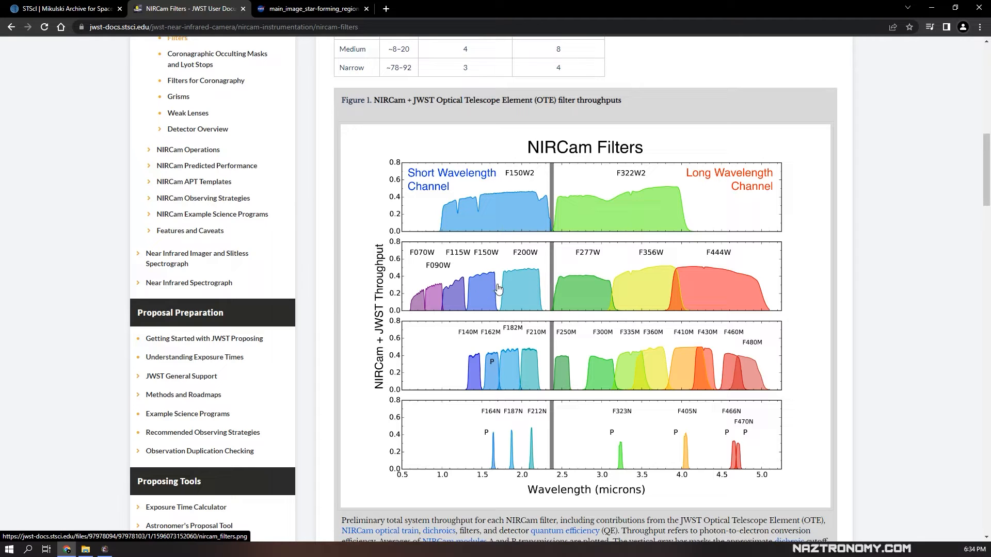
{"action": "left_click", "coordinate": [105, 550]}
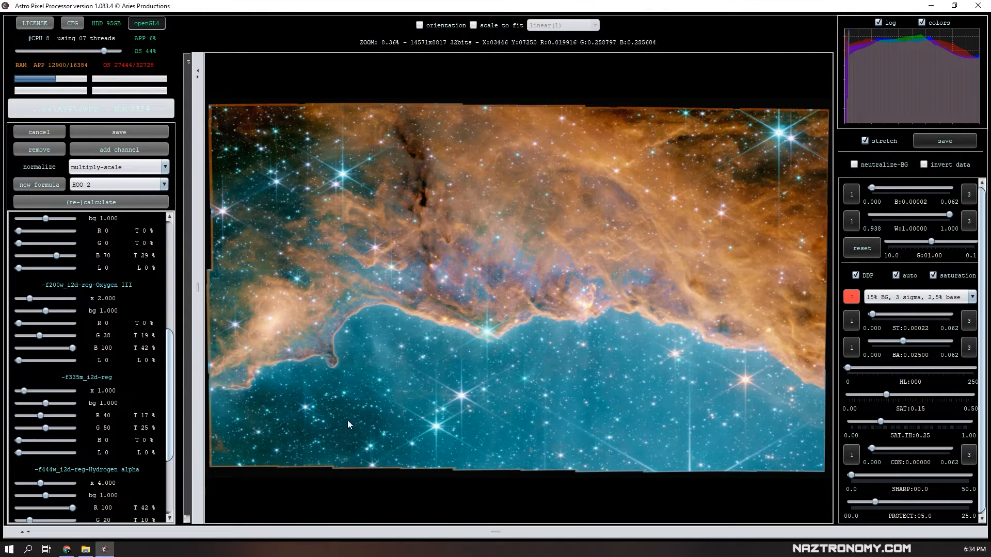
{"action": "key", "text": "alt+Tab"}
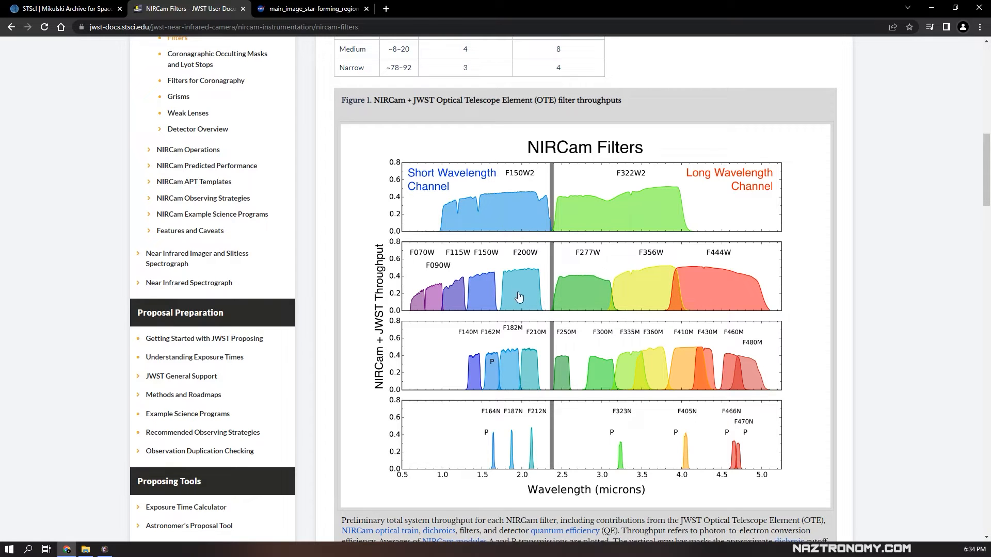
{"action": "key", "text": "alt+Tab"}
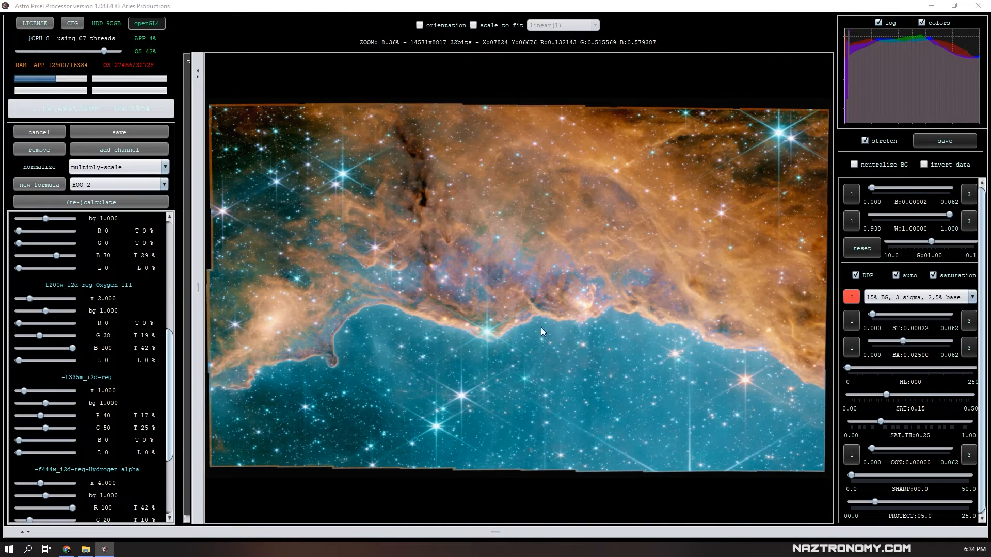
{"action": "key", "text": "alt+Tab"}
{"action": "key", "text": "alt+Tab"}
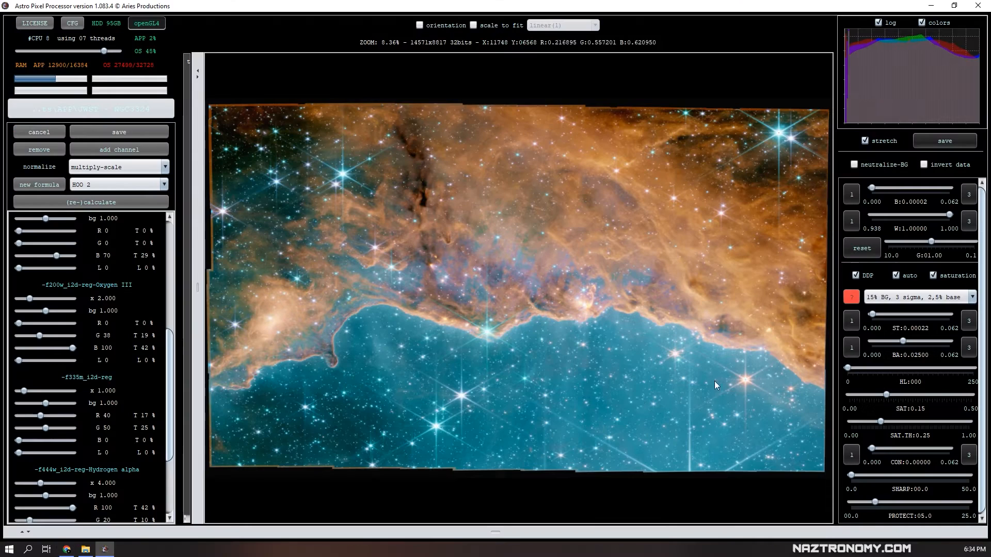
Step: Check the f335m, f444w Hydrogen alpha and f470n Sulphur II ratios against their bands on the NIRCam Filters chart
{"action": "scroll", "coordinate": [92, 321], "scroll_direction": "down", "scroll_amount": 3}
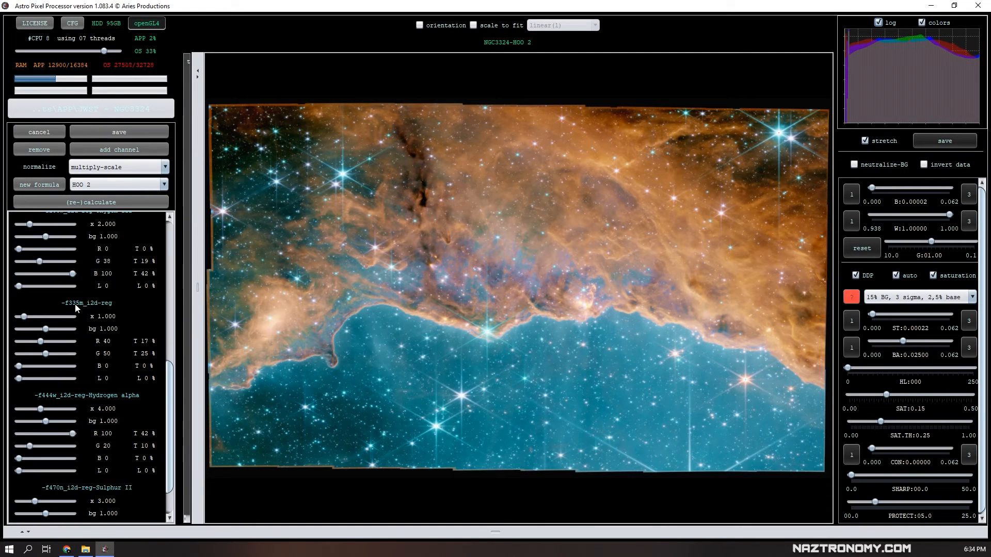
{"action": "key", "text": "alt+Tab"}
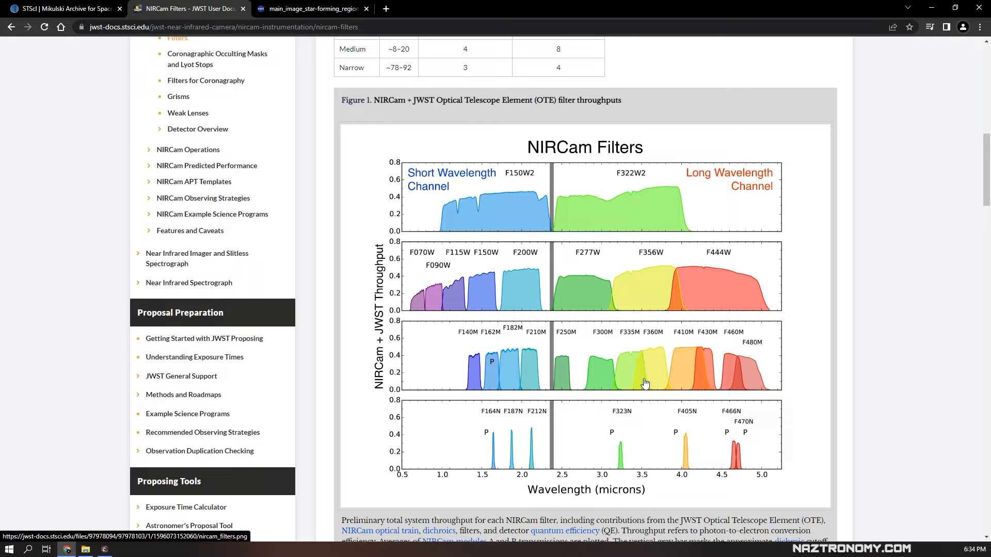
{"action": "key", "text": "alt+Tab"}
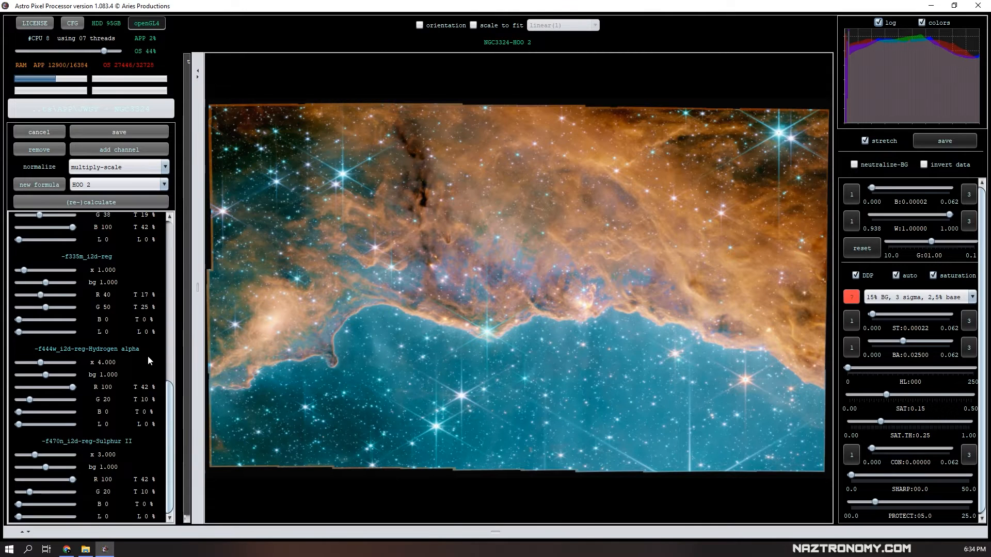
{"action": "key", "text": "alt+Tab"}
{"action": "key", "text": "alt+Tab"}
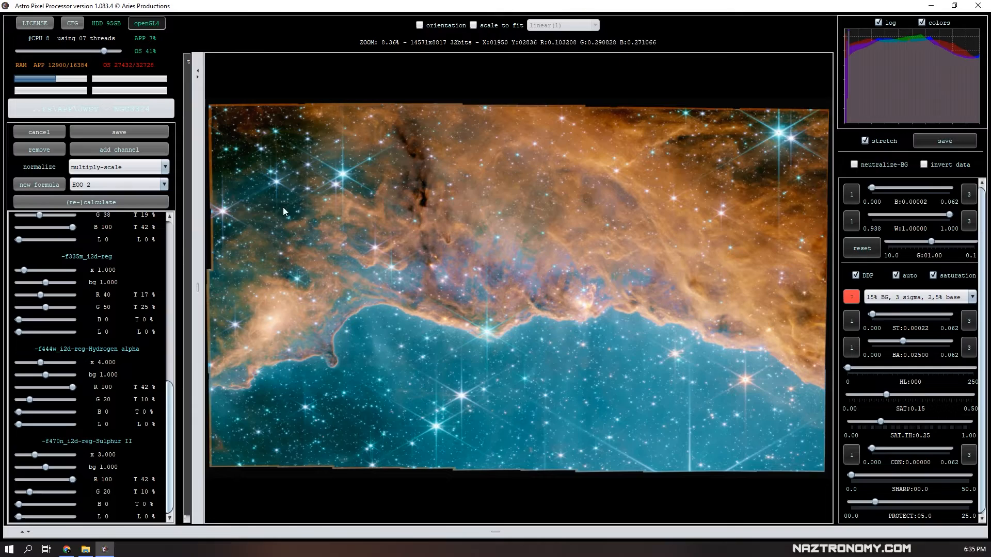
Step: Inspect the composite's stars and nebula edge at close range and the whole frame
{"action": "scroll", "coordinate": [340, 163], "scroll_direction": "up", "scroll_amount": 5}
{"action": "scroll", "coordinate": [402, 180], "scroll_direction": "down", "scroll_amount": 5}
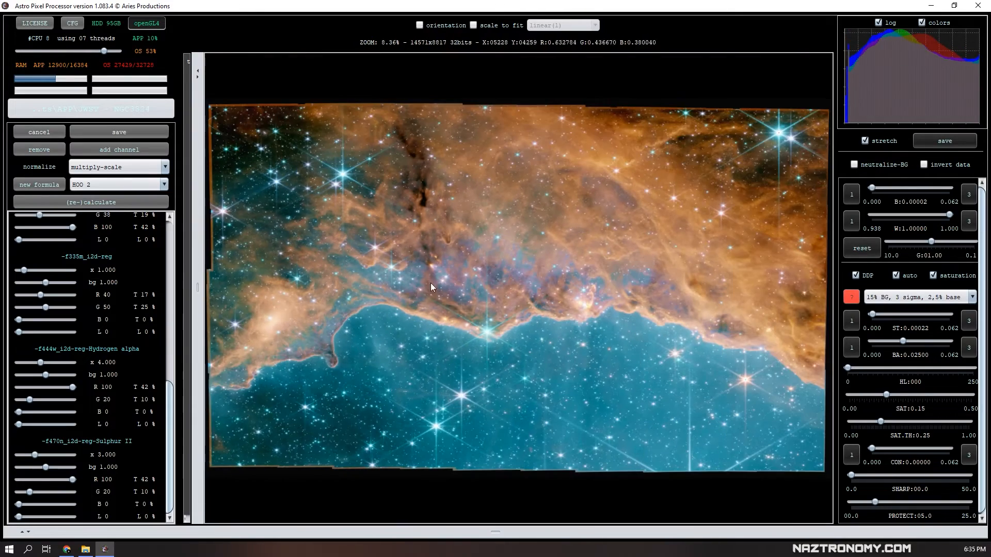
{"action": "scroll", "coordinate": [724, 355], "scroll_direction": "up", "scroll_amount": 5}
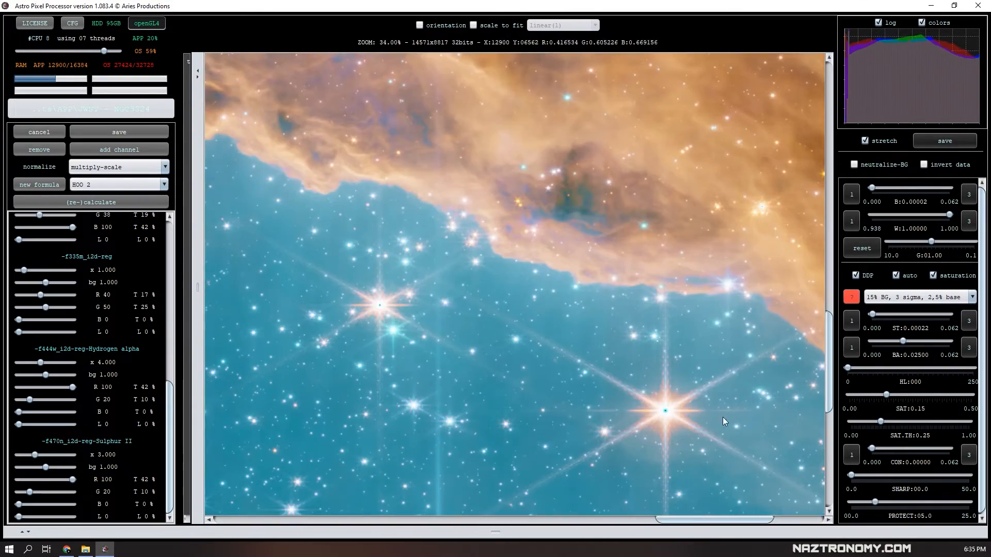
{"action": "scroll", "coordinate": [635, 418], "scroll_direction": "down", "scroll_amount": 5}
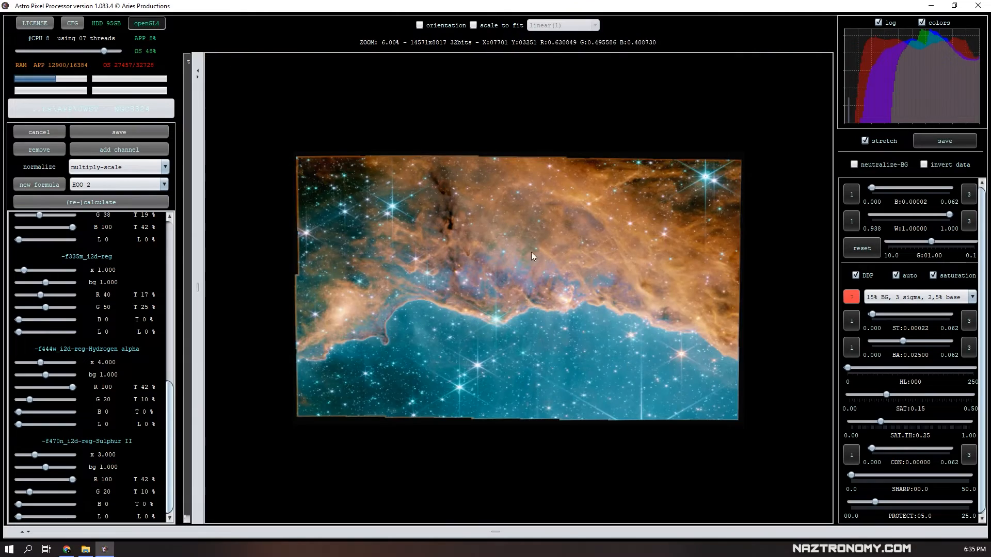
{"action": "scroll", "coordinate": [532, 258], "scroll_direction": "up", "scroll_amount": 1}
{"action": "scroll", "coordinate": [505, 271], "scroll_direction": "down", "scroll_amount": 1}
Step: Save the HOO 2 composite and close the Combine RGB tool
{"action": "left_click", "coordinate": [134, 132]}
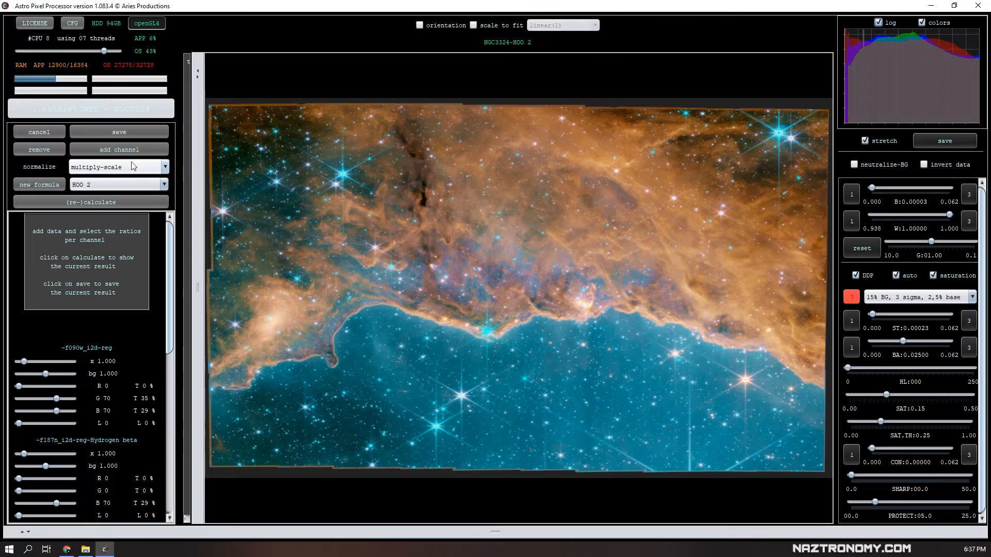
{"action": "left_click", "coordinate": [44, 132]}
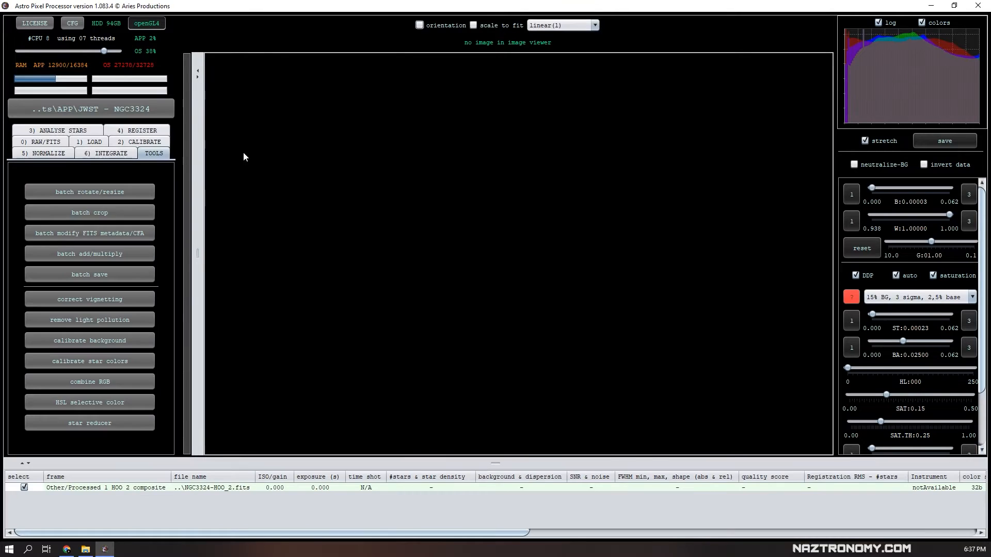
Step: Load the HOO 2 composite, flip it along Y with Batch rotate/resize, and save the result in the JWST - NGC3324 folder
{"action": "left_click", "coordinate": [122, 533]}
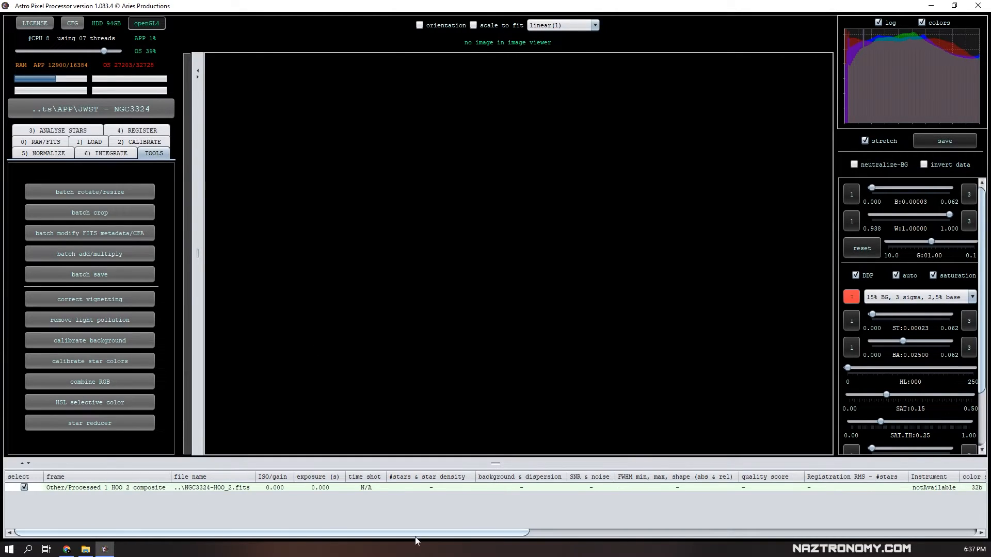
{"action": "left_click", "coordinate": [153, 489]}
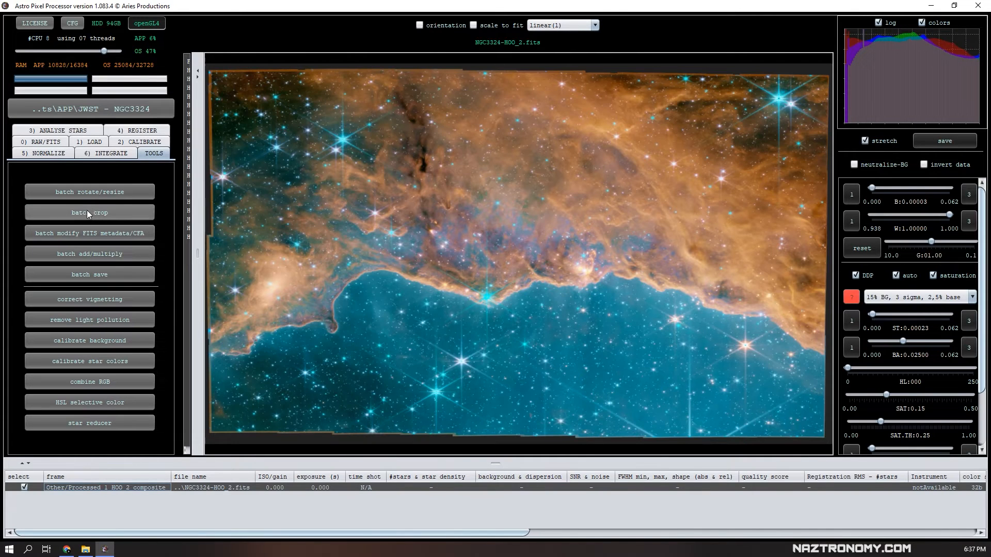
{"action": "left_click", "coordinate": [108, 192]}
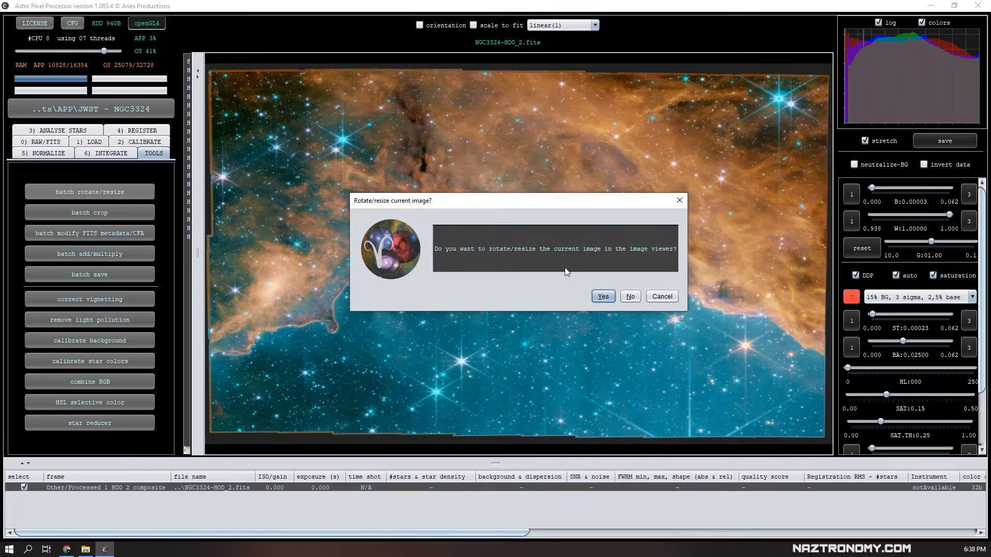
{"action": "left_click", "coordinate": [603, 297]}
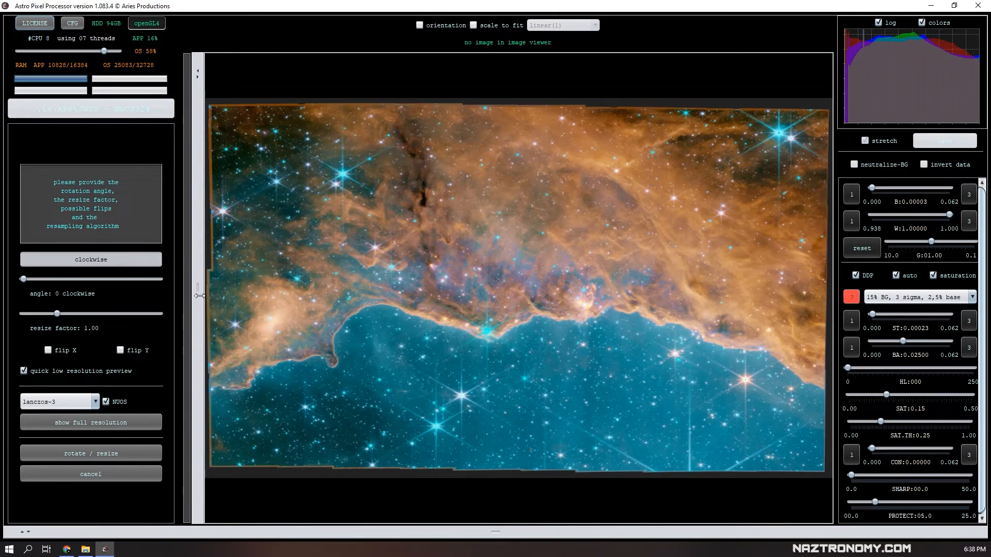
{"action": "left_click", "coordinate": [120, 350]}
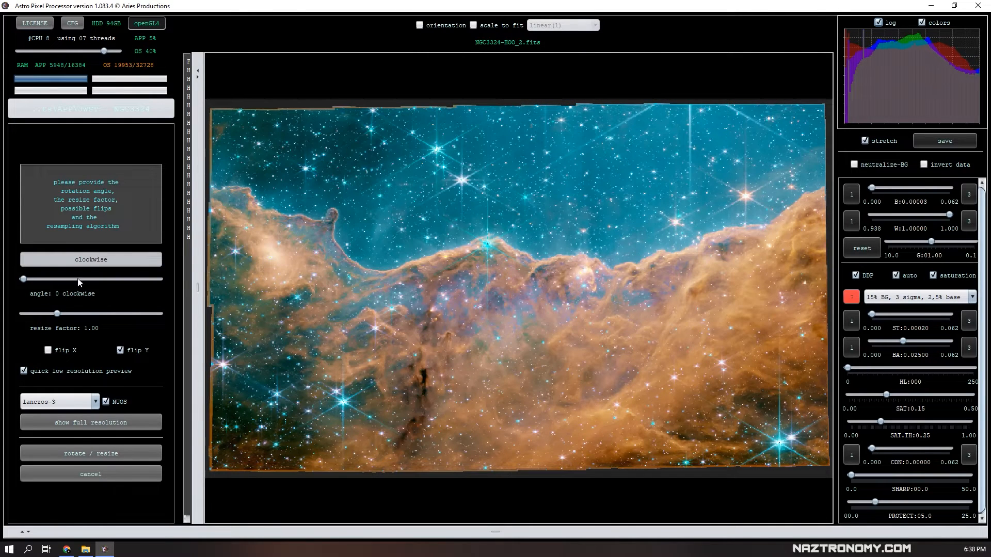
{"action": "left_click", "coordinate": [102, 453]}
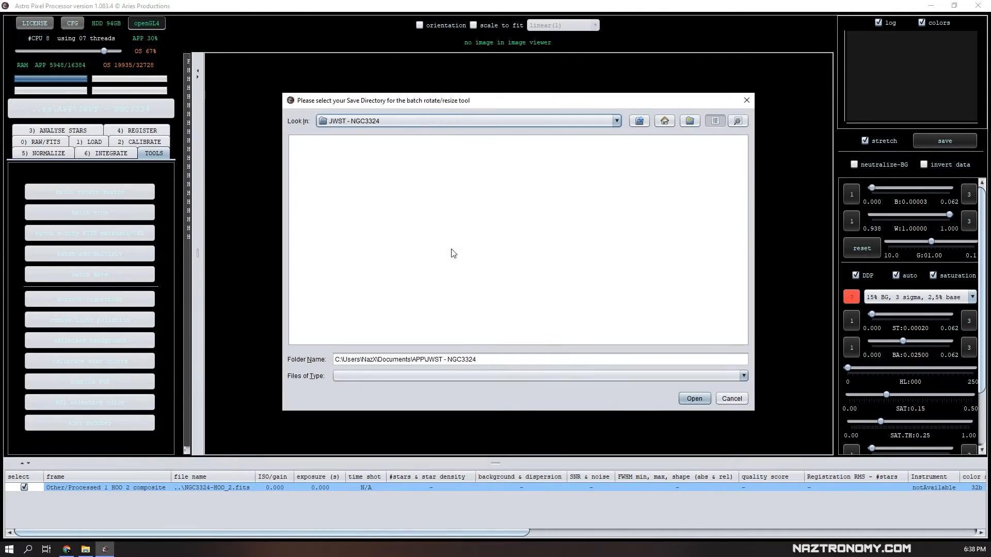
{"action": "left_click", "coordinate": [703, 398]}
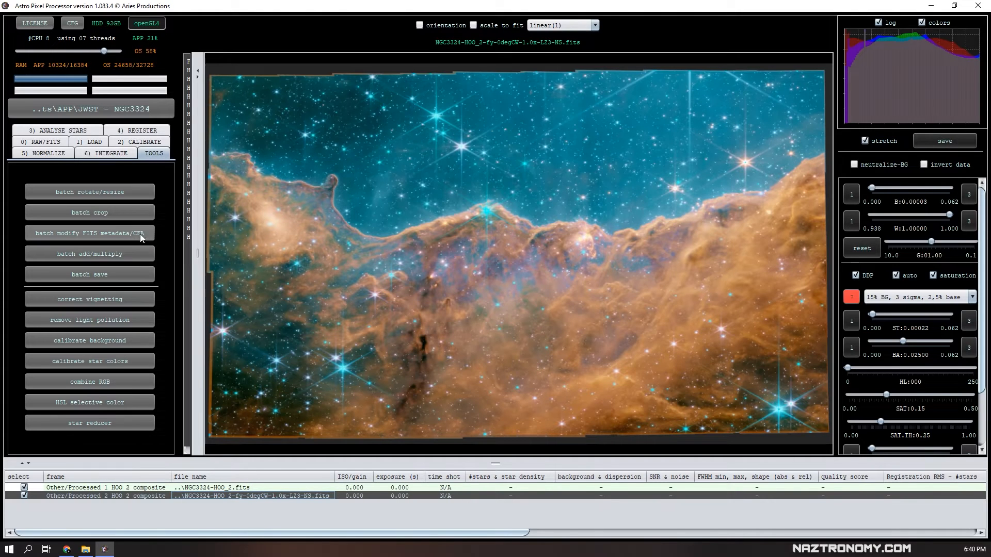
Step: Crop the ragged borders off the flipped composite to about 14092x8147 pixels and save it in the JWST - NGC3324 folder
{"action": "left_click", "coordinate": [120, 212]}
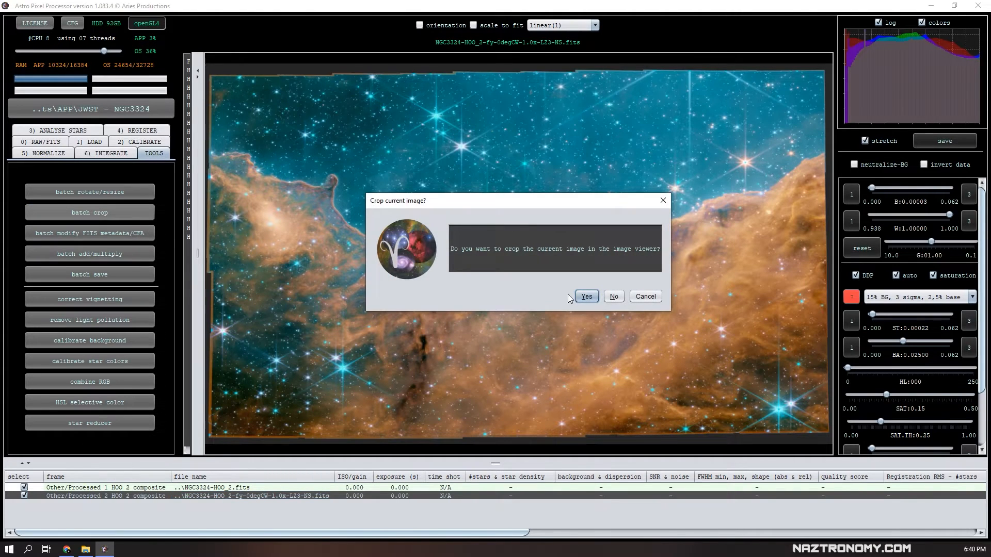
{"action": "left_click", "coordinate": [586, 296]}
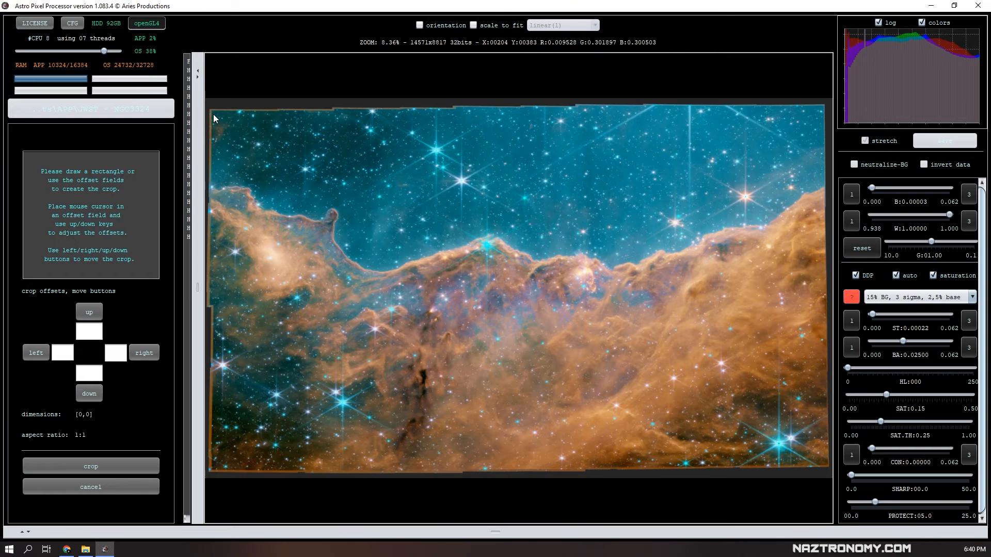
{"action": "left_click_drag", "start_coordinate": [213, 114], "coordinate": [821, 464]}
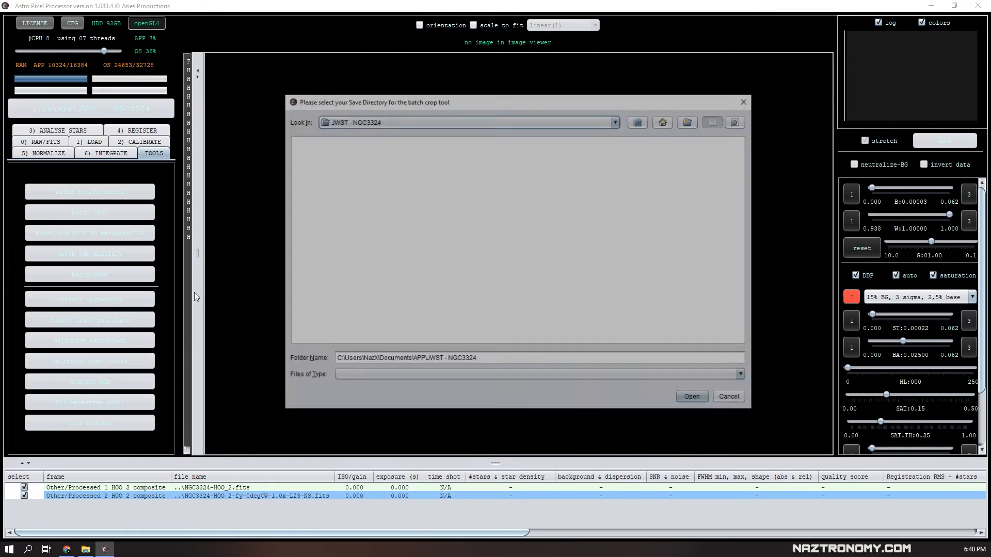
{"action": "left_click", "coordinate": [684, 404]}
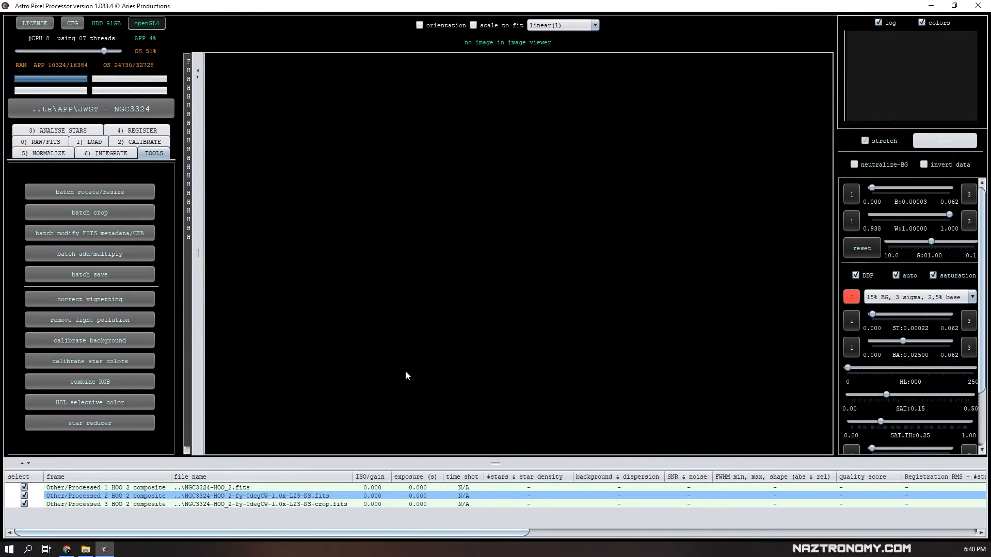
Step: Load the cropped composite and open it in the HSL selective color tool
{"action": "double_click", "coordinate": [329, 504]}
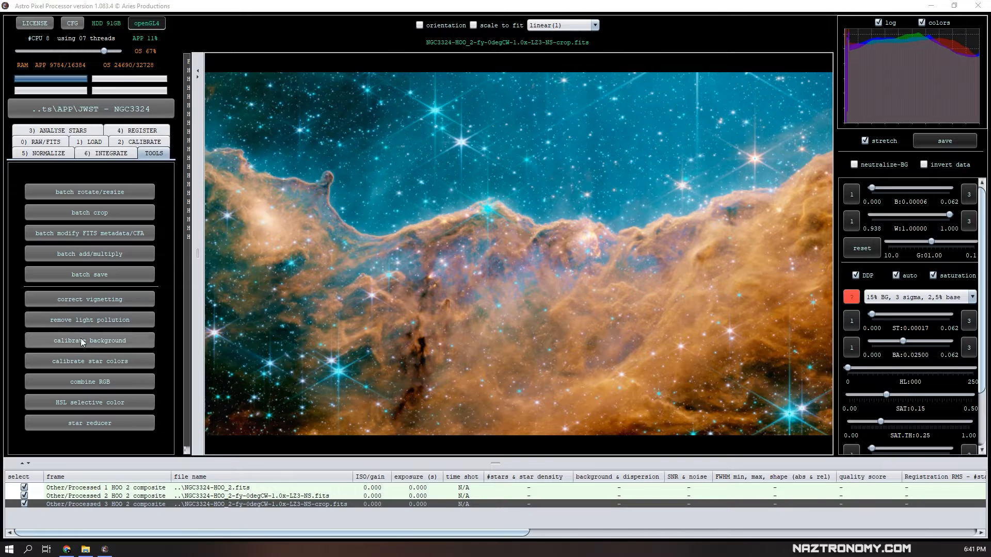
{"action": "left_click", "coordinate": [99, 404]}
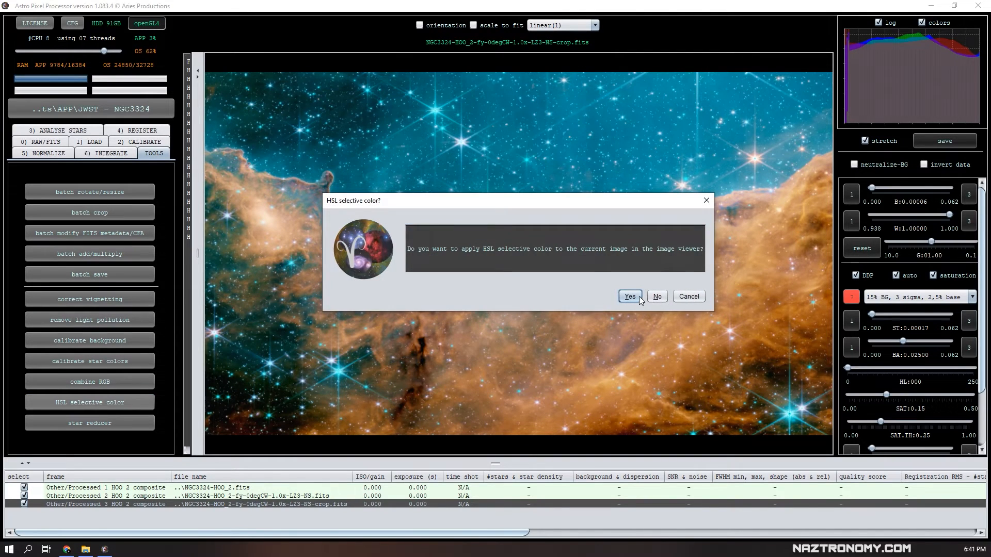
{"action": "left_click", "coordinate": [630, 301]}
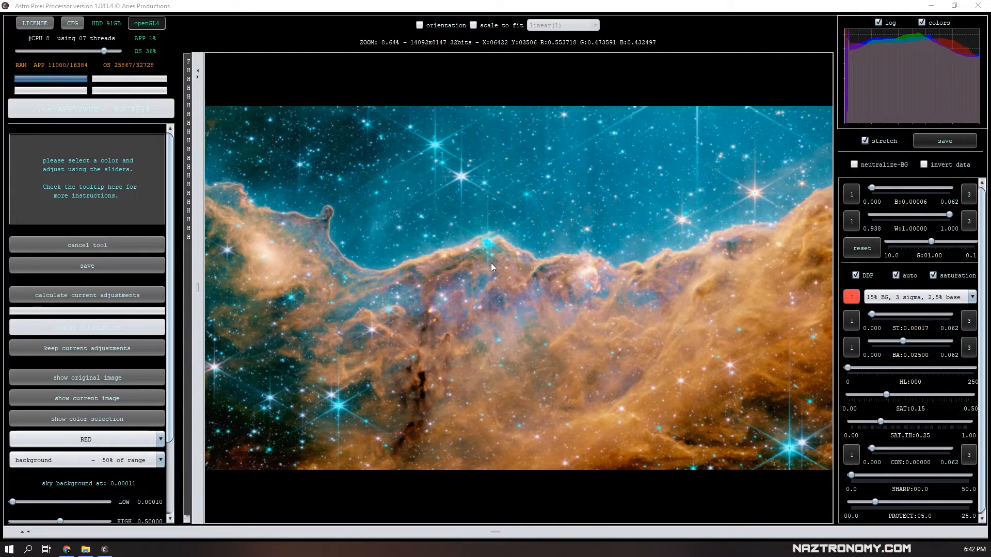
Step: Target CYAN with the background - 50% of range setting and display its color selection mask
{"action": "scroll", "coordinate": [170, 221], "scroll_direction": "down", "scroll_amount": 3}
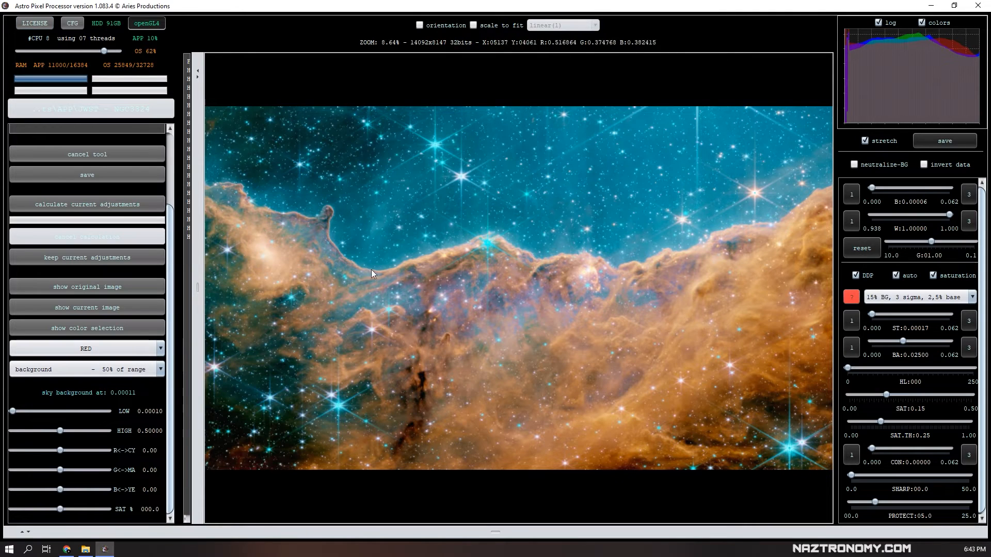
{"action": "left_click", "coordinate": [113, 349]}
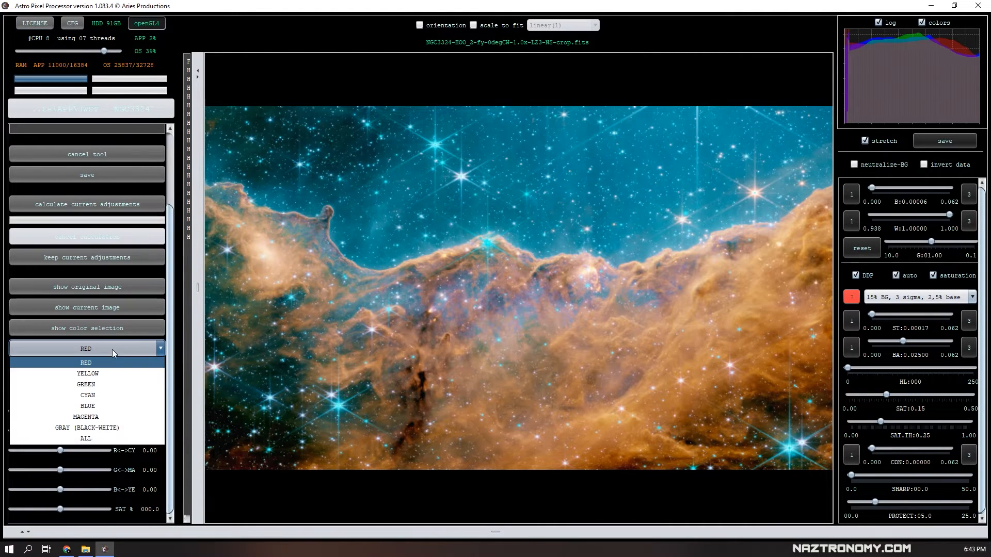
{"action": "left_click", "coordinate": [104, 395]}
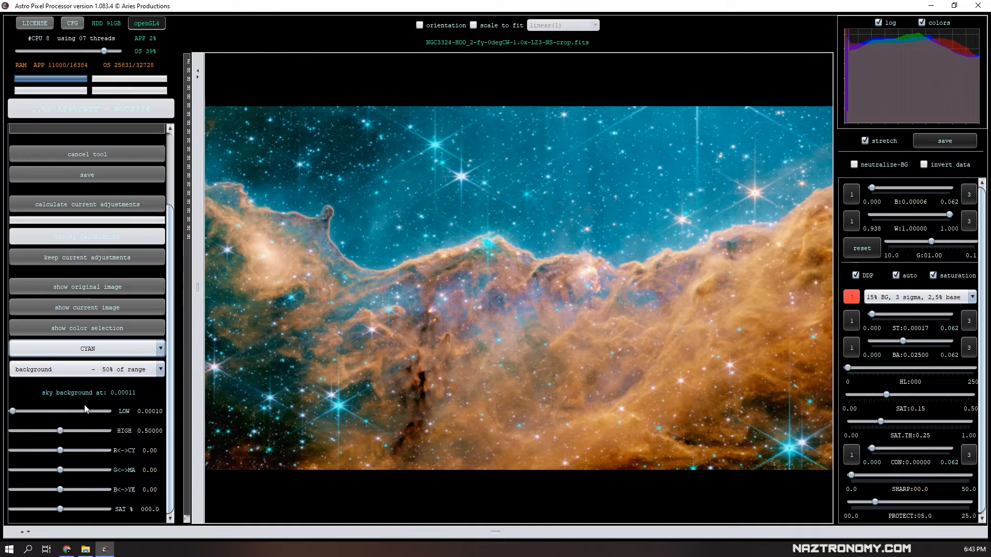
{"action": "left_click", "coordinate": [99, 370]}
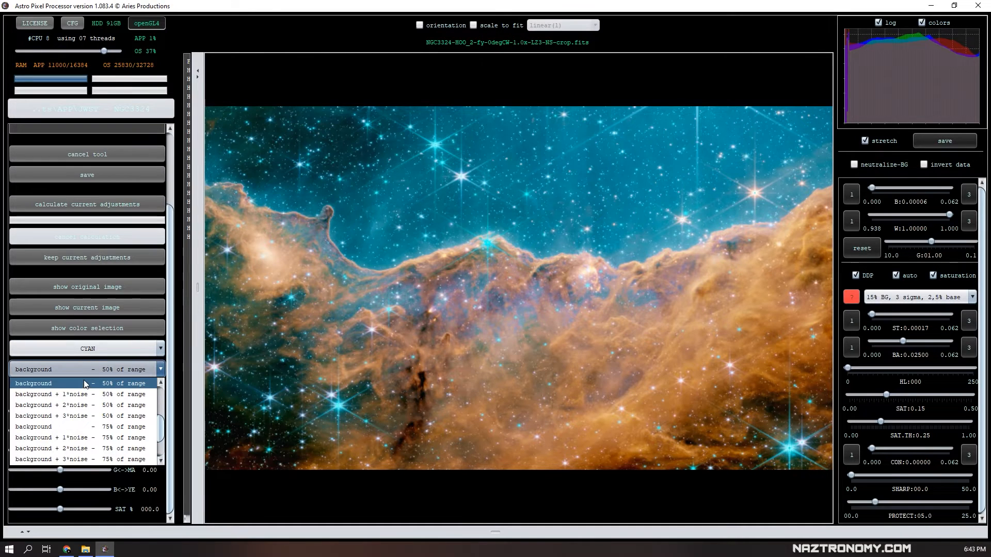
{"action": "left_click", "coordinate": [85, 383]}
{"action": "left_click", "coordinate": [101, 329]}
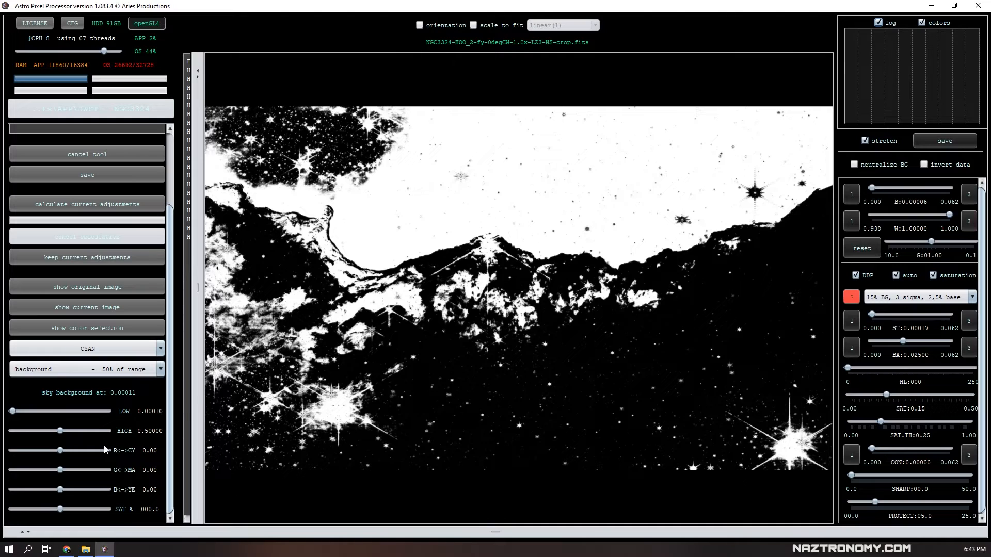
Step: Try cyan adjustments of R<->CY -0.20 and B<->YE -0.20 and calculate them on the image
{"action": "left_click", "coordinate": [45, 451]}
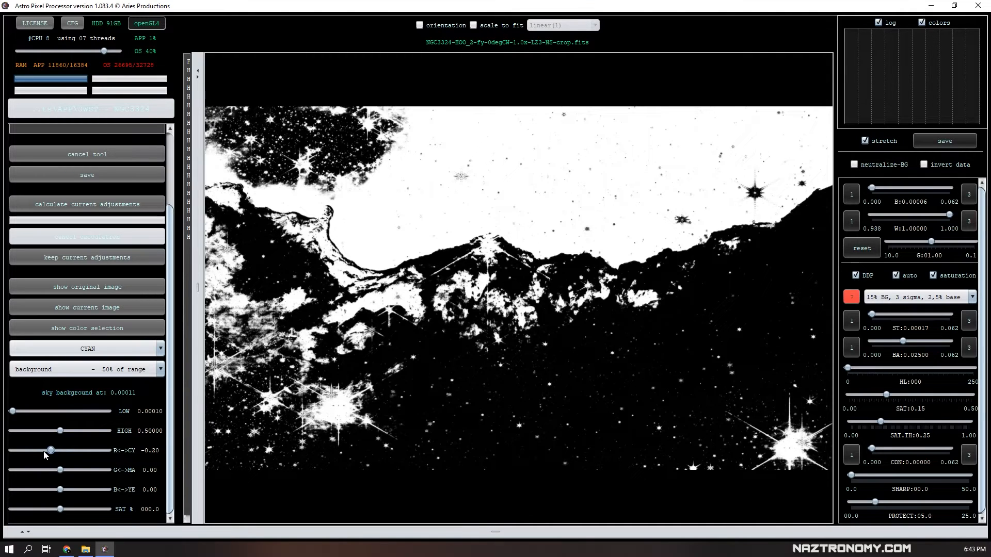
{"action": "left_click", "coordinate": [45, 490]}
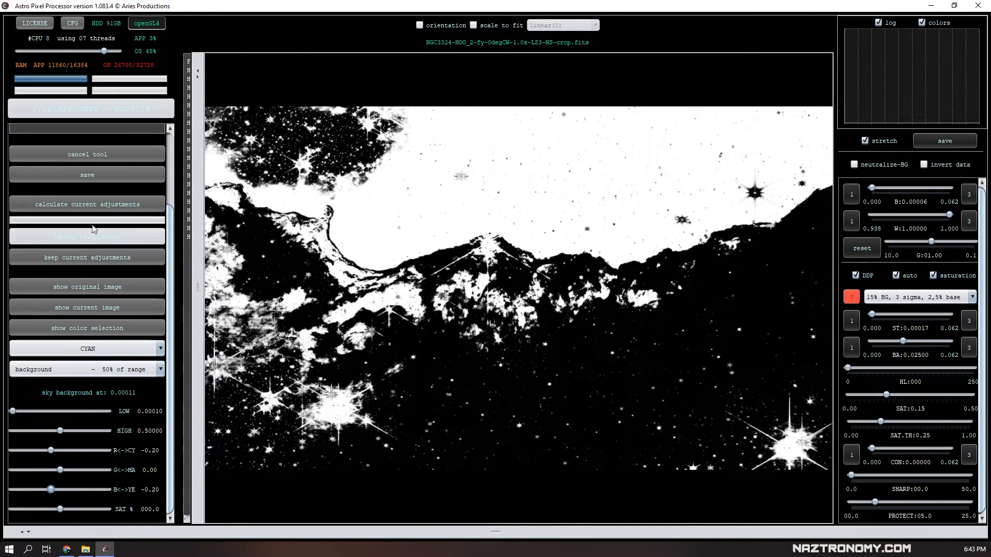
{"action": "left_click", "coordinate": [94, 203]}
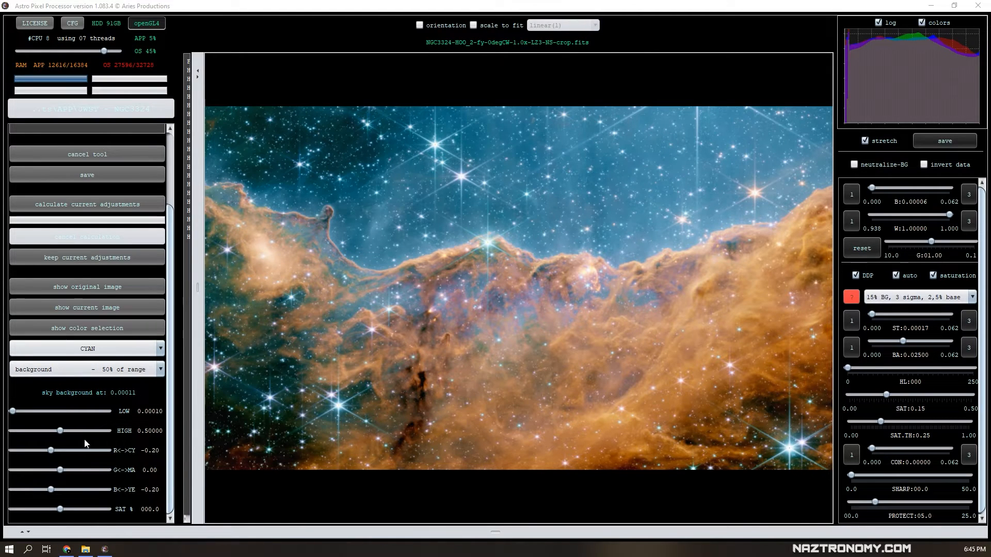
Step: Adjust cyan to HIGH 1.00000, R<->CY -0.25, G<->MA 0.20, B<->YE -0.25 and SAT 30%, and calculate the result
{"action": "left_click_drag", "start_coordinate": [63, 433], "coordinate": [107, 431]}
{"action": "left_click_drag", "start_coordinate": [51, 489], "coordinate": [31, 490]}
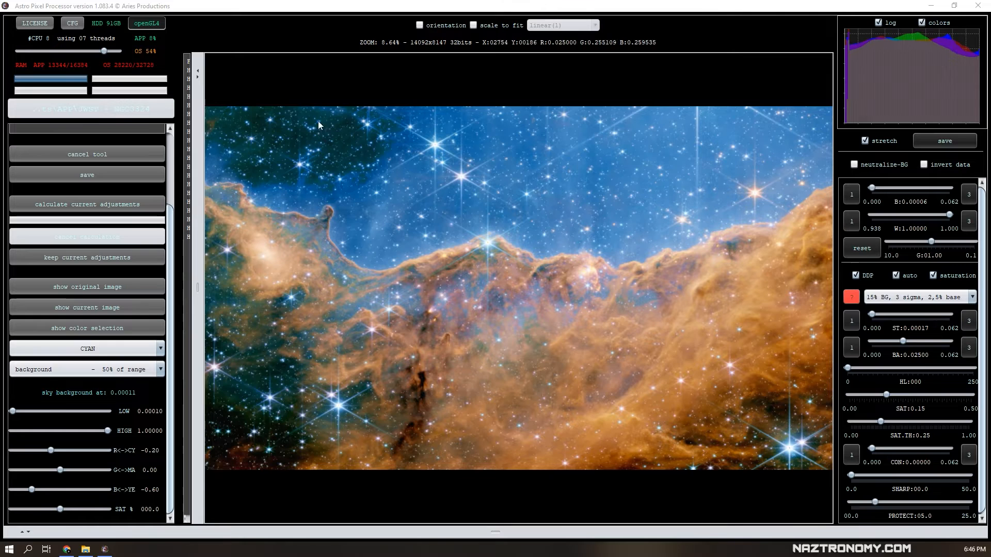
{"action": "left_click", "coordinate": [92, 490]}
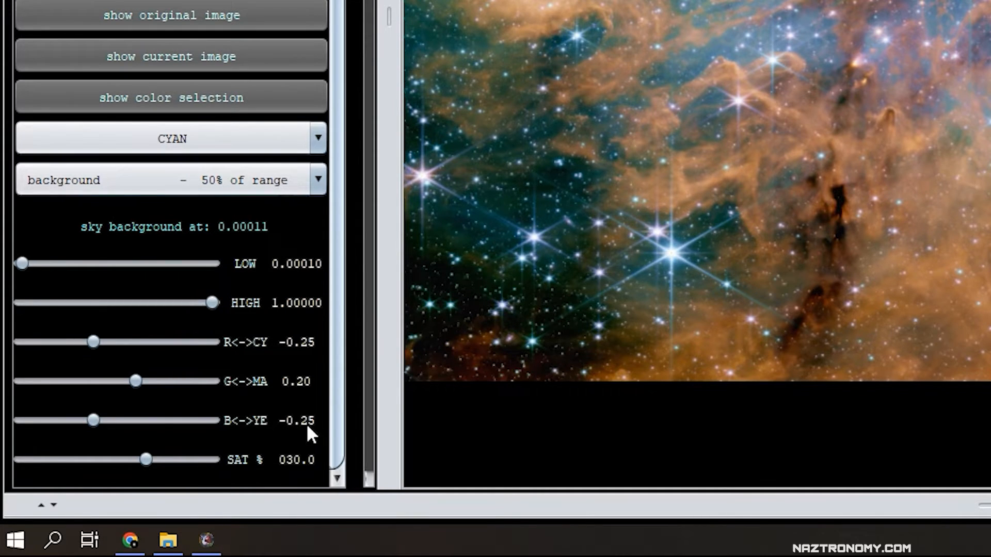
Step: Switch the HSL target color to YELLOW and display its color selection mask
{"action": "left_click", "coordinate": [193, 147]}
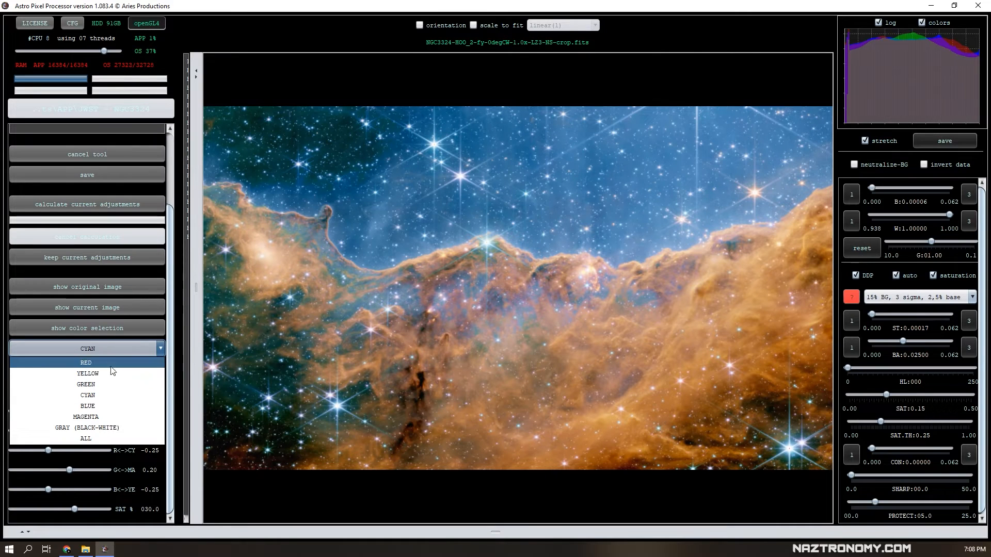
{"action": "left_click", "coordinate": [96, 373]}
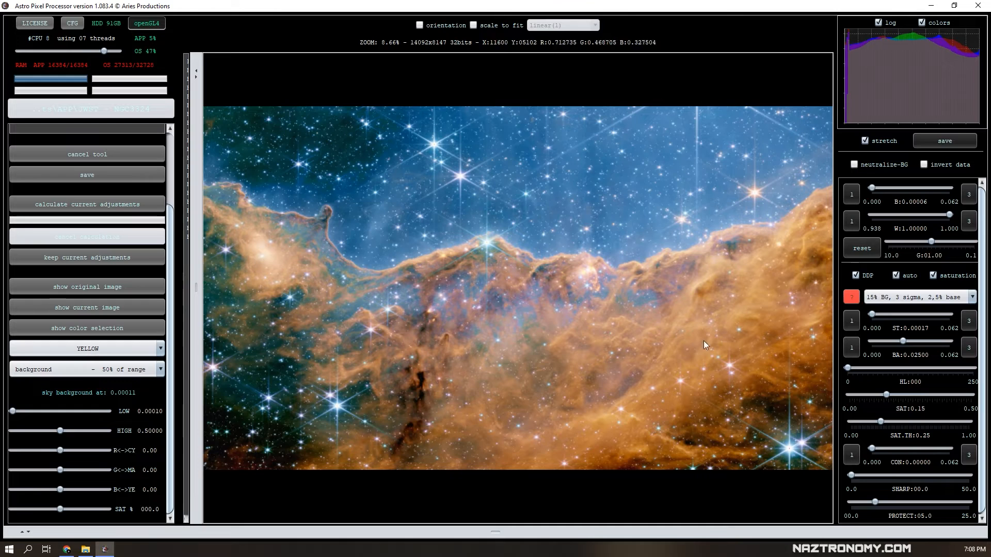
{"action": "left_click", "coordinate": [148, 351]}
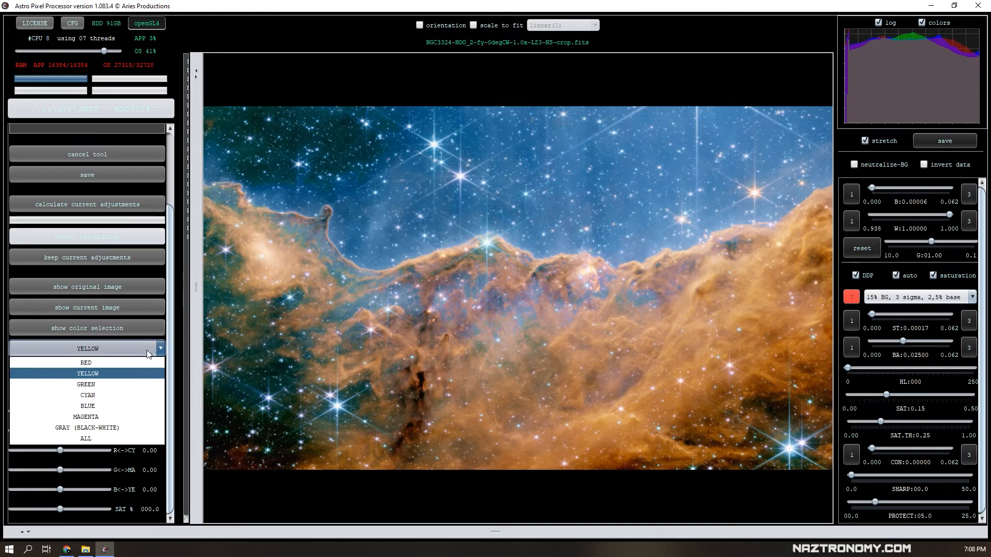
{"action": "left_click", "coordinate": [98, 373]}
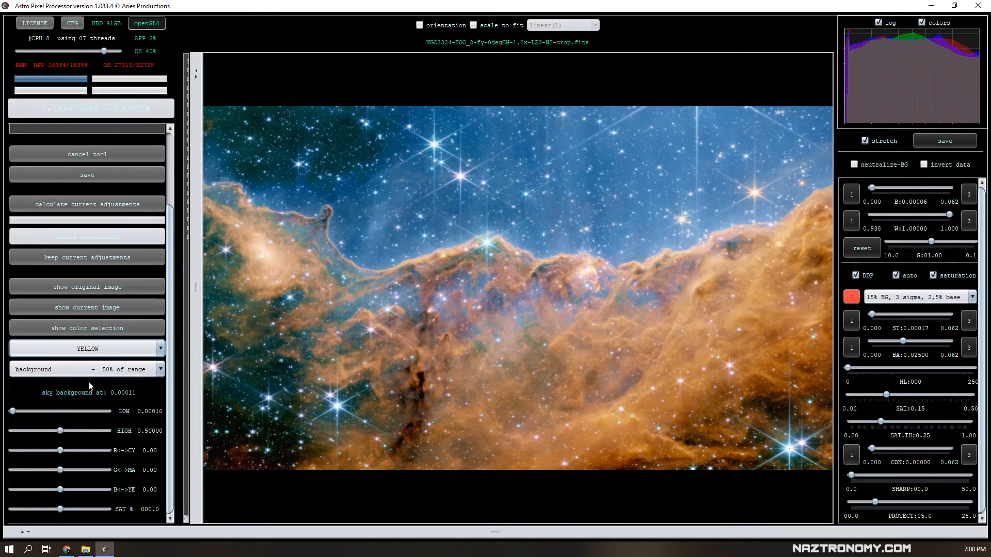
{"action": "left_click", "coordinate": [110, 330]}
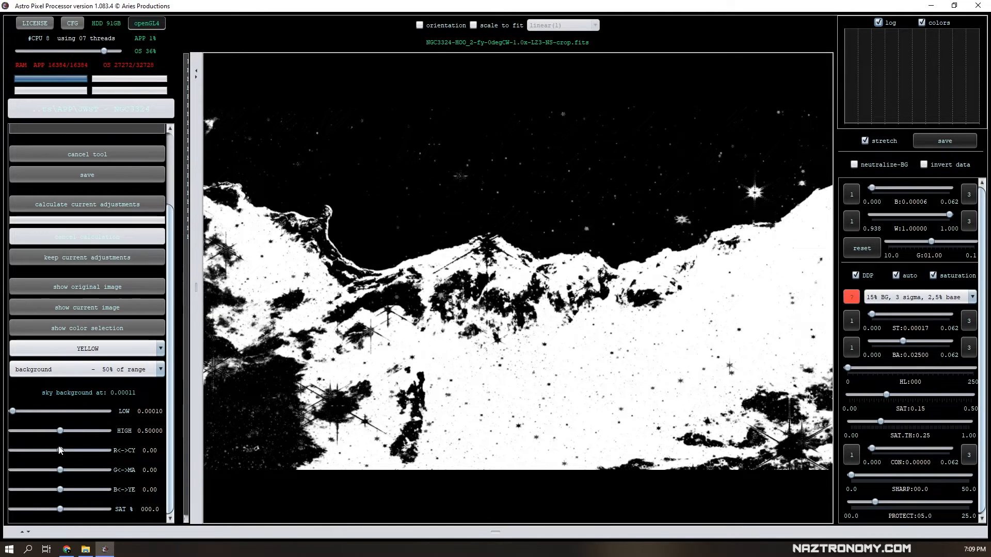
Step: Try yellow adjustments of R<->CY -0.25 and B<->YE -0.25 and calculate them on the image
{"action": "left_click_drag", "start_coordinate": [59, 450], "coordinate": [49, 451]}
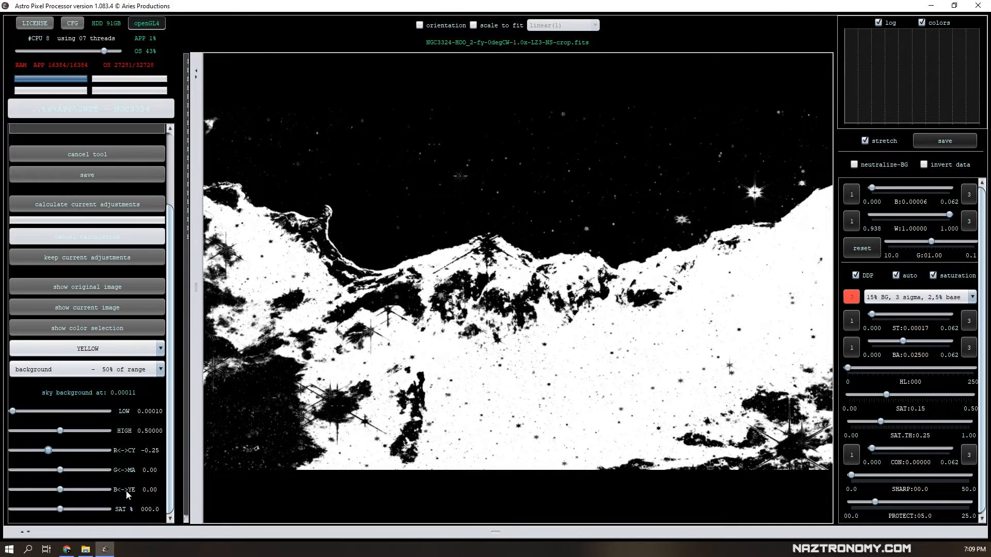
{"action": "left_click", "coordinate": [37, 490]}
{"action": "key", "text": "Left"}
{"action": "key", "text": "Left"}
{"action": "left_click", "coordinate": [97, 204]}
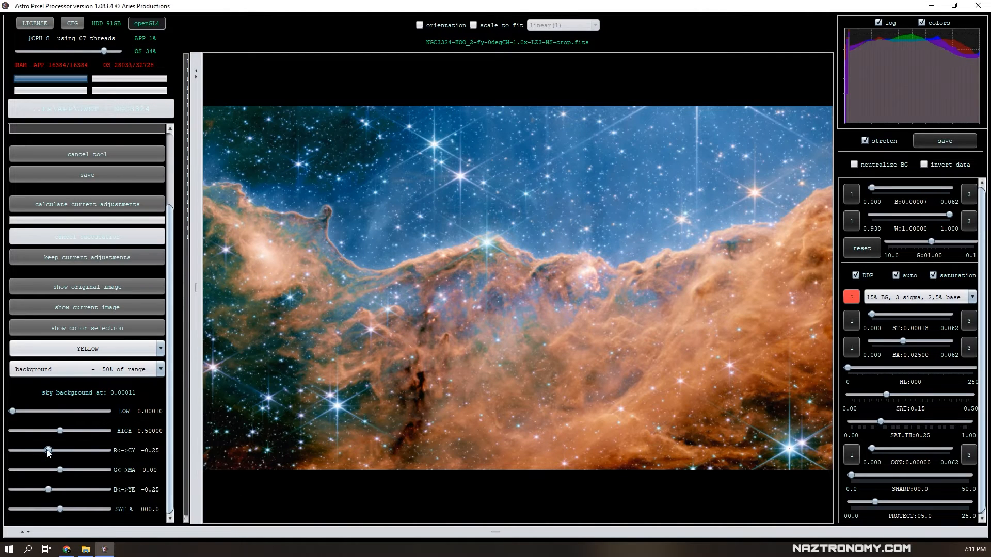
Step: Refine yellow to R<->CY -0.20, B<->YE -0.20 and SAT 20%, and calculate the adjustments
{"action": "left_click_drag", "start_coordinate": [48, 452], "coordinate": [48, 453]}
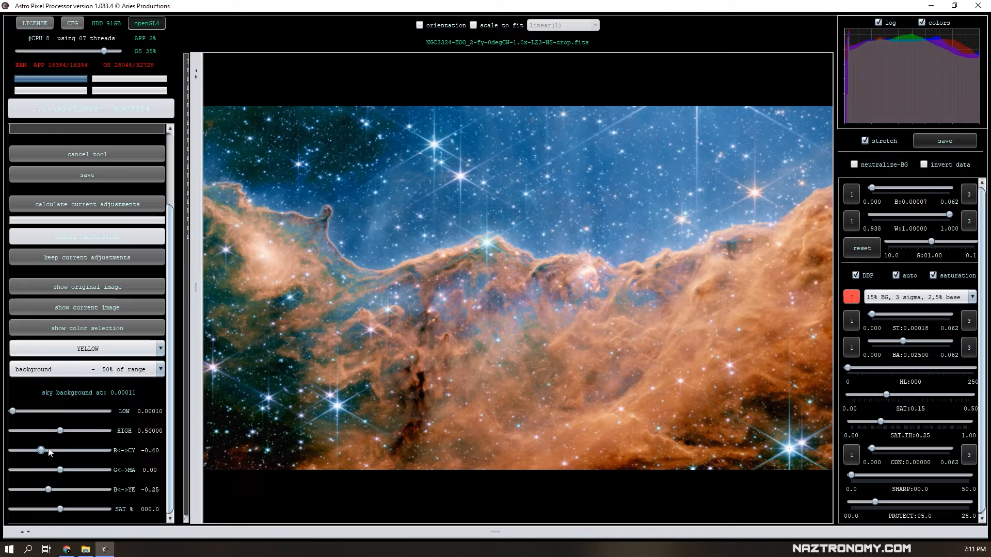
{"action": "left_click_drag", "start_coordinate": [48, 489], "coordinate": [48, 490]}
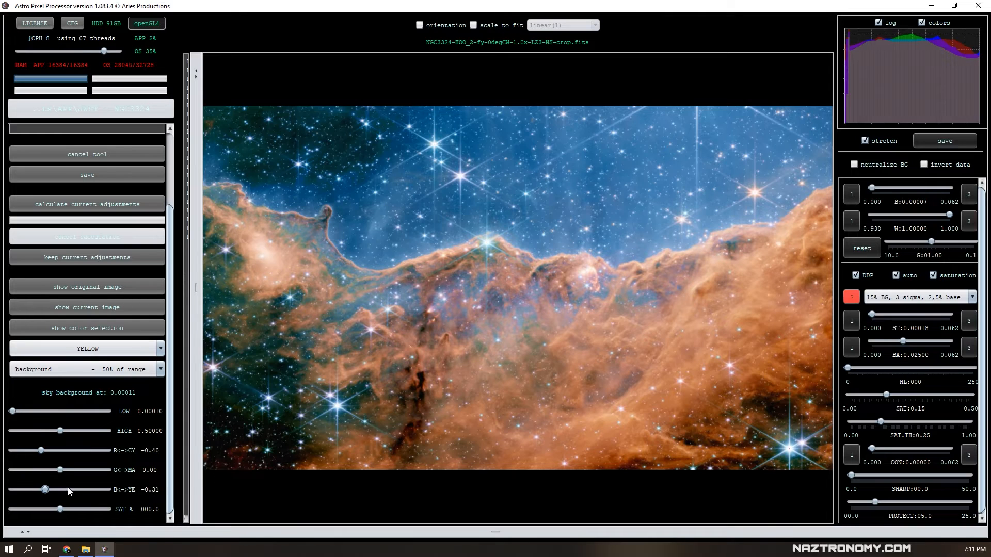
{"action": "key", "text": "Left"}
{"action": "key", "text": "Left"}
{"action": "key", "text": "Left"}
{"action": "left_click", "coordinate": [106, 206]}
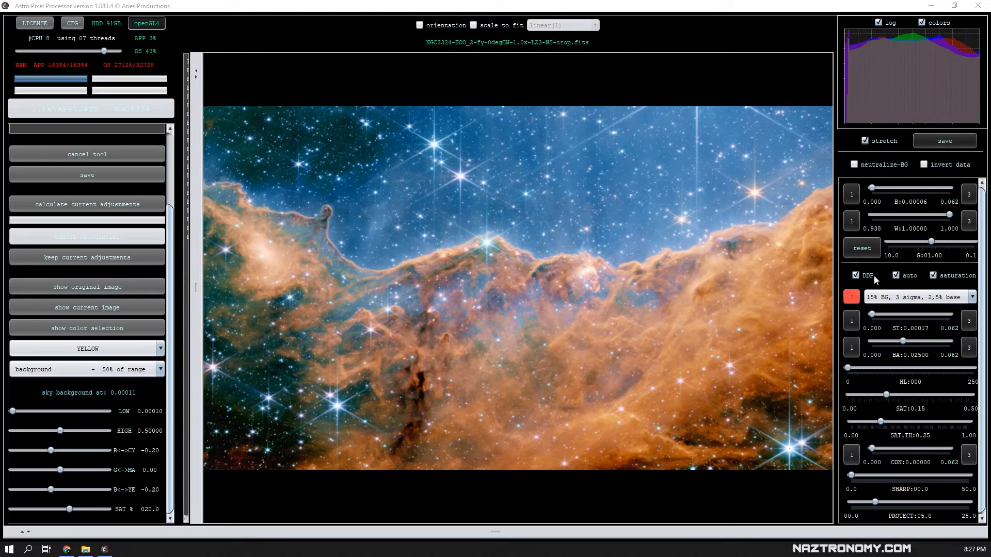
Step: Switch the HSL target color to RED and display its color selection mask
{"action": "left_click", "coordinate": [92, 351]}
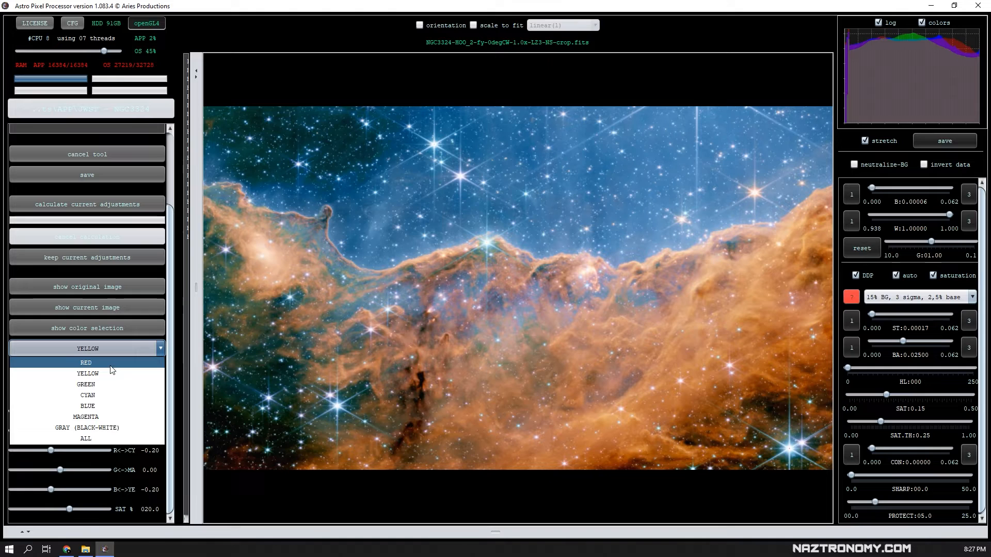
{"action": "left_click", "coordinate": [110, 364]}
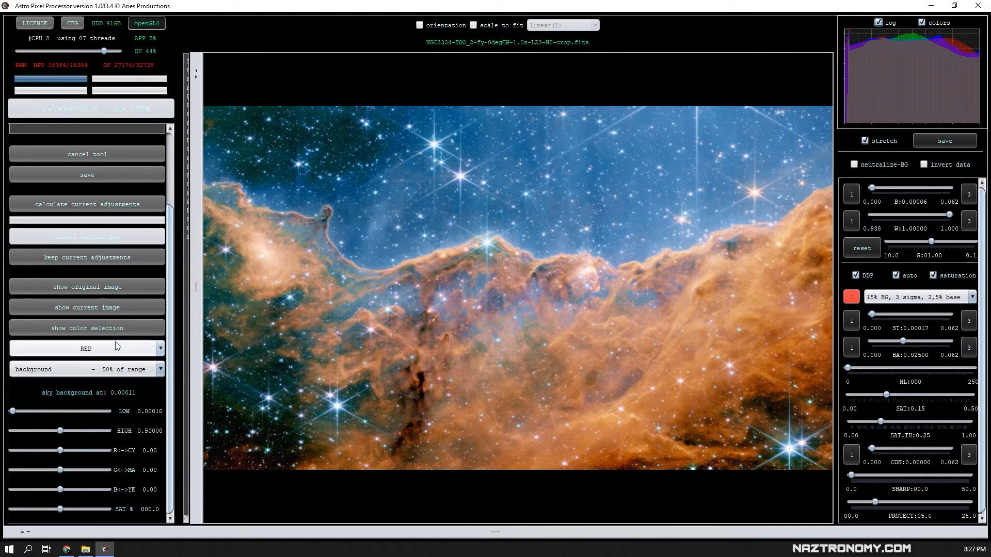
{"action": "left_click", "coordinate": [105, 329]}
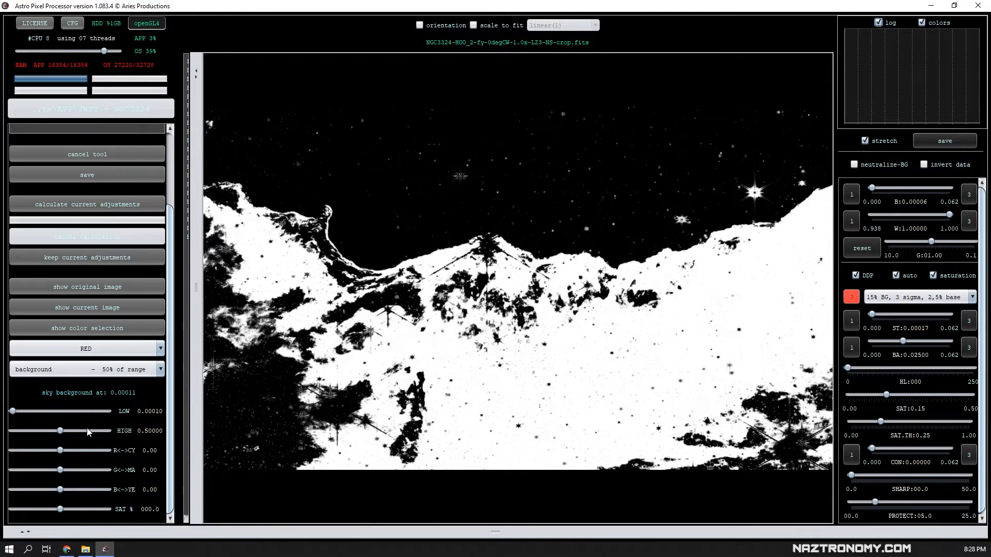
Step: Try red adjustments of R<->CY -0.40 and SAT 20% and calculate them on the image
{"action": "left_click", "coordinate": [39, 451]}
{"action": "left_click", "coordinate": [73, 510]}
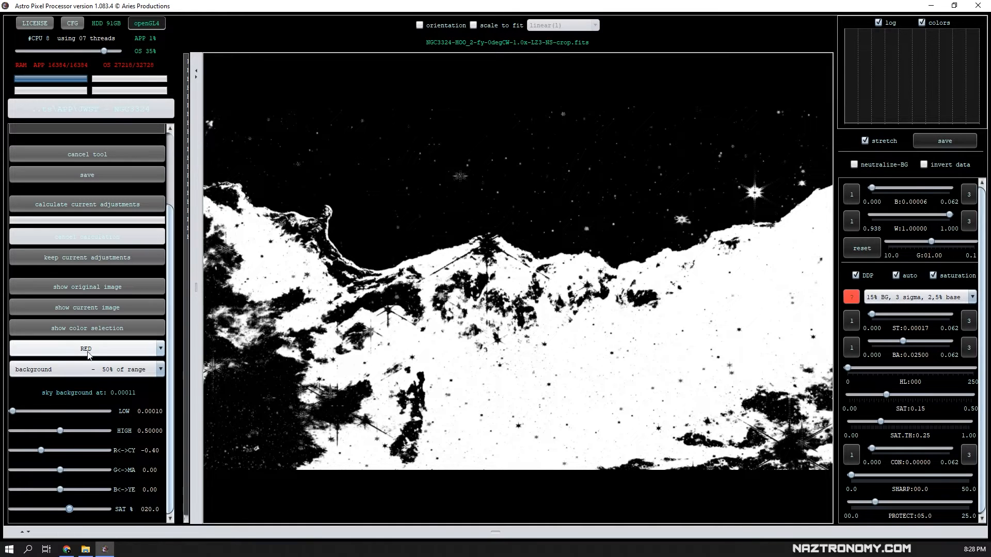
{"action": "left_click", "coordinate": [78, 205]}
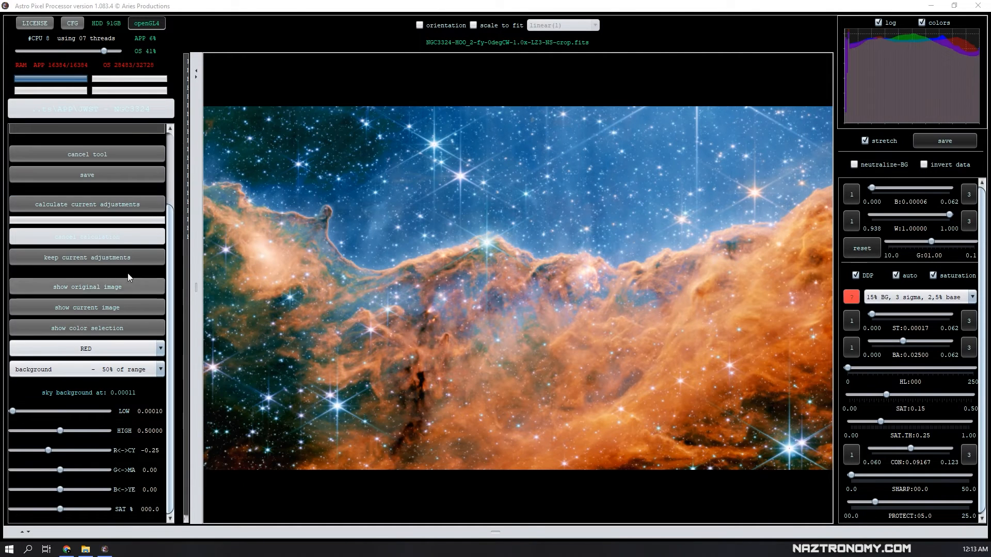
Step: Show the original image and review the slider settings stored for the yellow, cyan, blue and magenta target colors
{"action": "scroll", "coordinate": [93, 207], "scroll_direction": "up", "scroll_amount": 1}
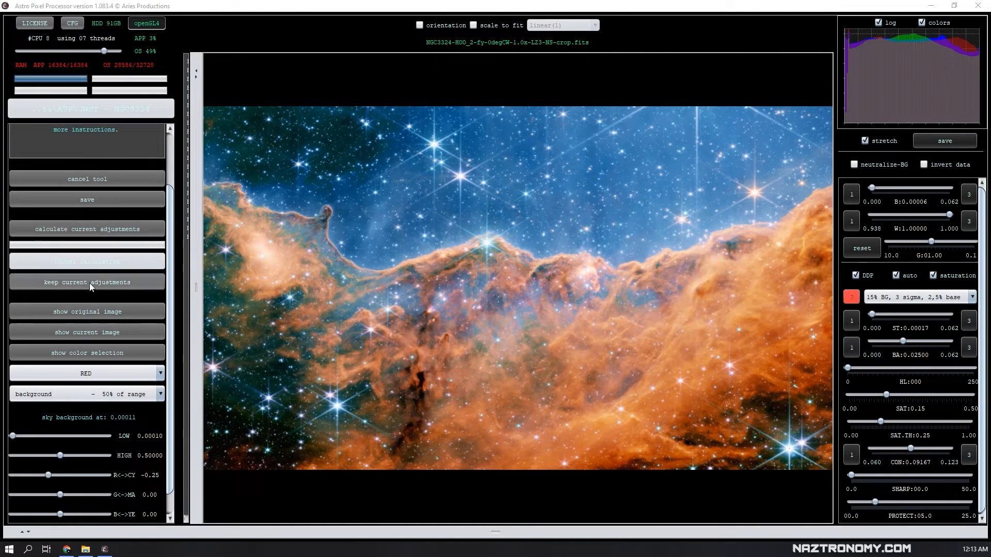
{"action": "left_click", "coordinate": [97, 315]}
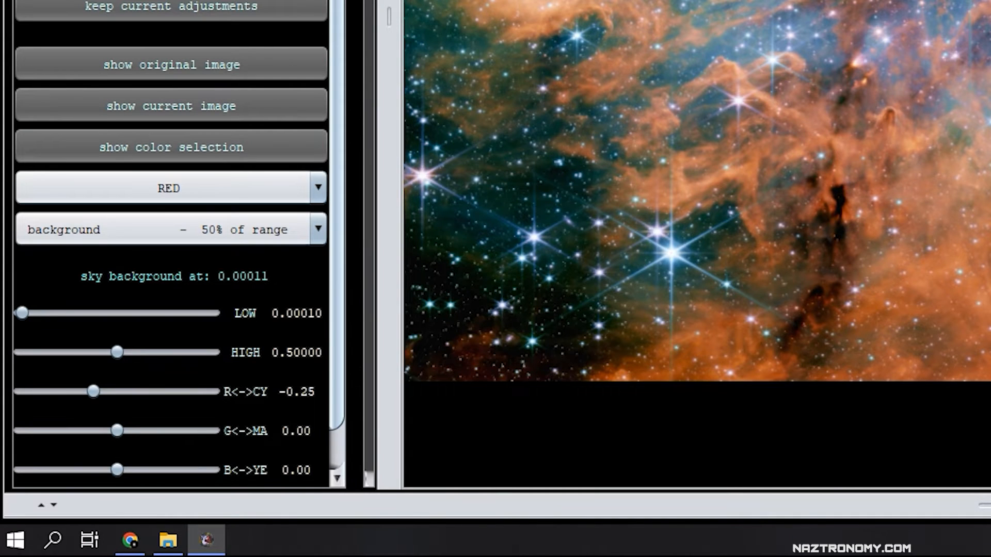
{"action": "scroll", "coordinate": [88, 363], "scroll_direction": "down", "scroll_amount": 2}
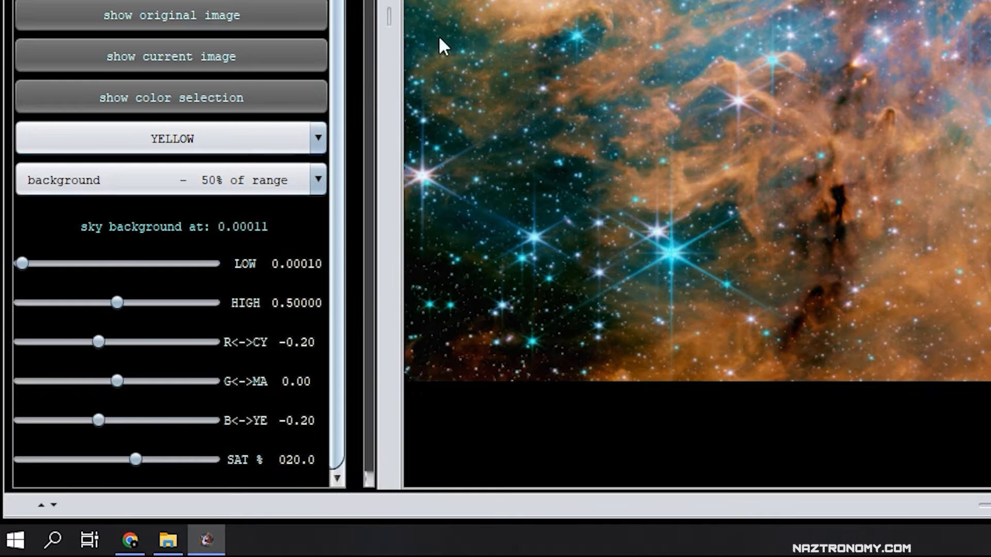
{"action": "left_click", "coordinate": [199, 140]}
{"action": "left_click", "coordinate": [192, 217]}
{"action": "left_click", "coordinate": [215, 135]}
{"action": "left_click", "coordinate": [182, 232]}
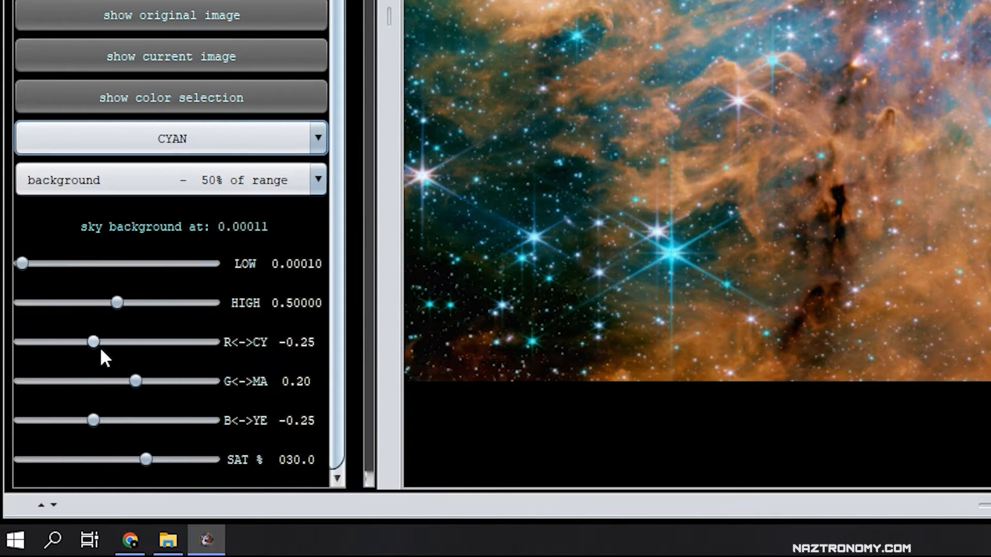
{"action": "key", "text": "Down"}
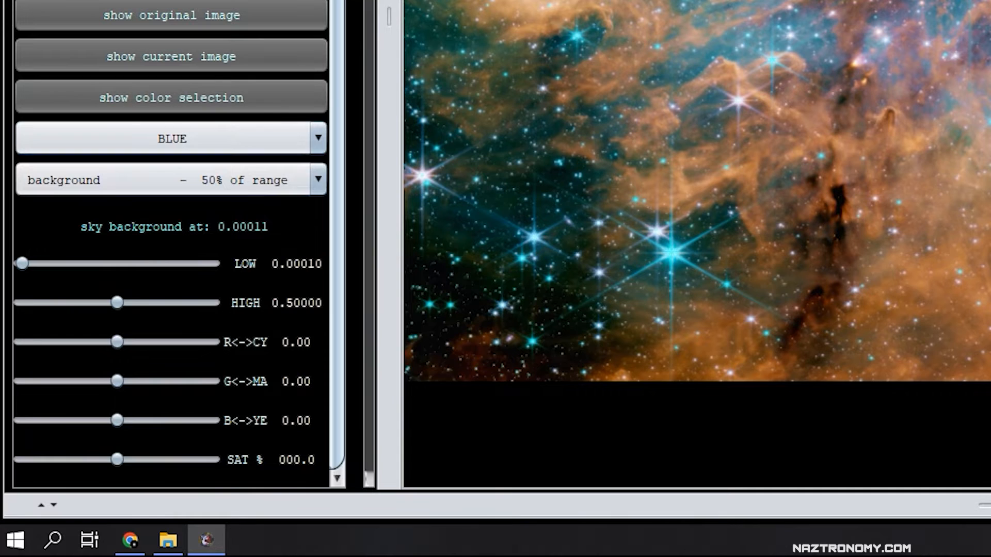
{"action": "left_click", "coordinate": [240, 141]}
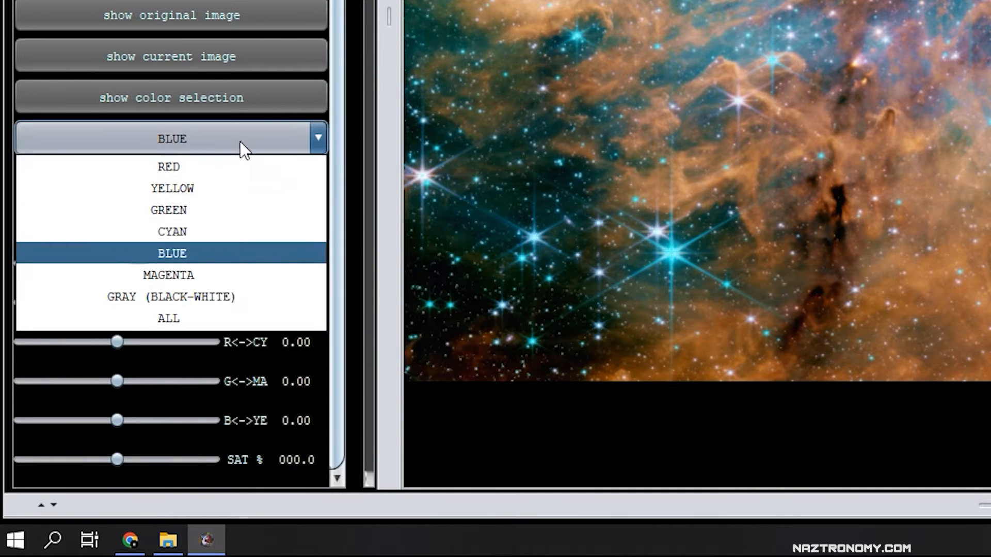
{"action": "left_click", "coordinate": [162, 275]}
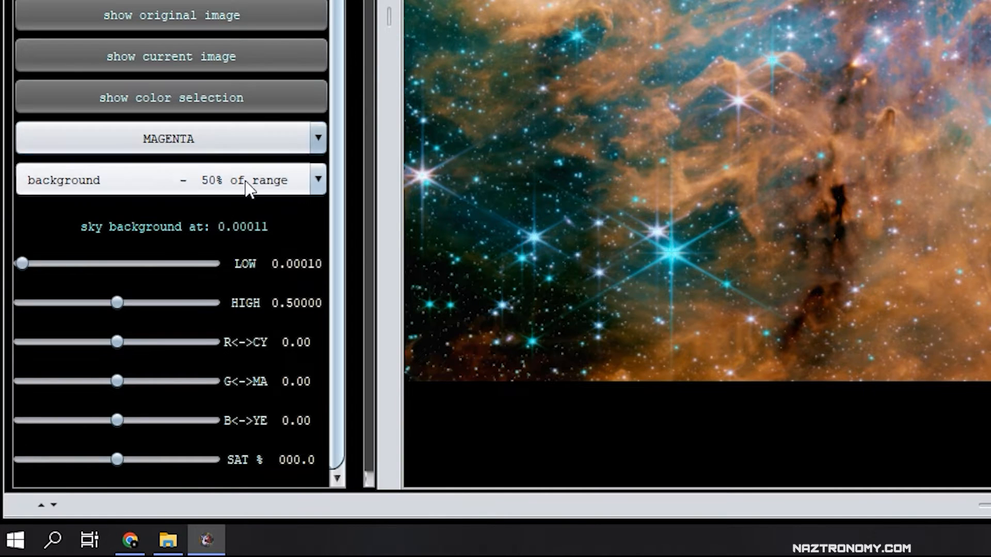
{"action": "left_click", "coordinate": [203, 135]}
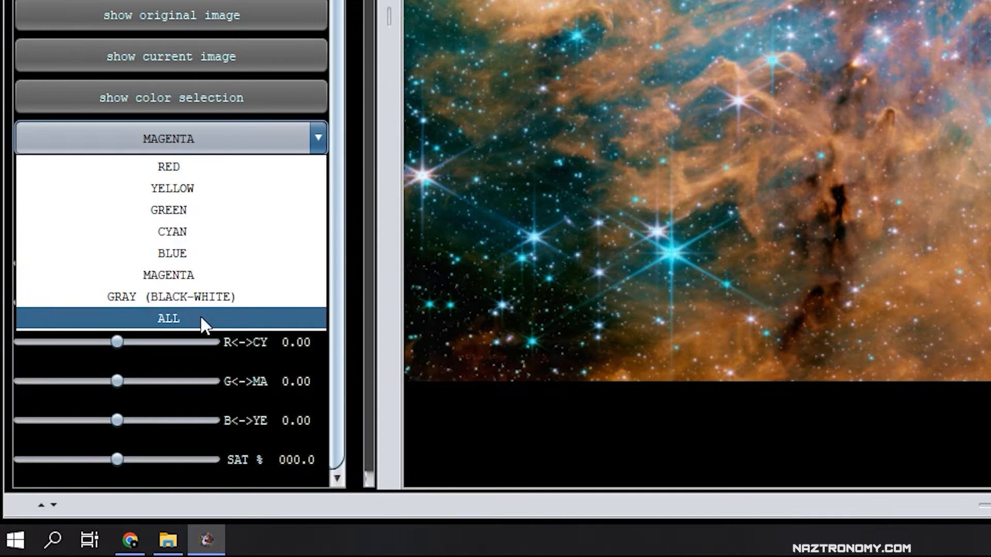
Step: Switch the HSL target color to BLUE, set B<->YE to -0.20 and calculate the adjustments
{"action": "left_click", "coordinate": [185, 253]}
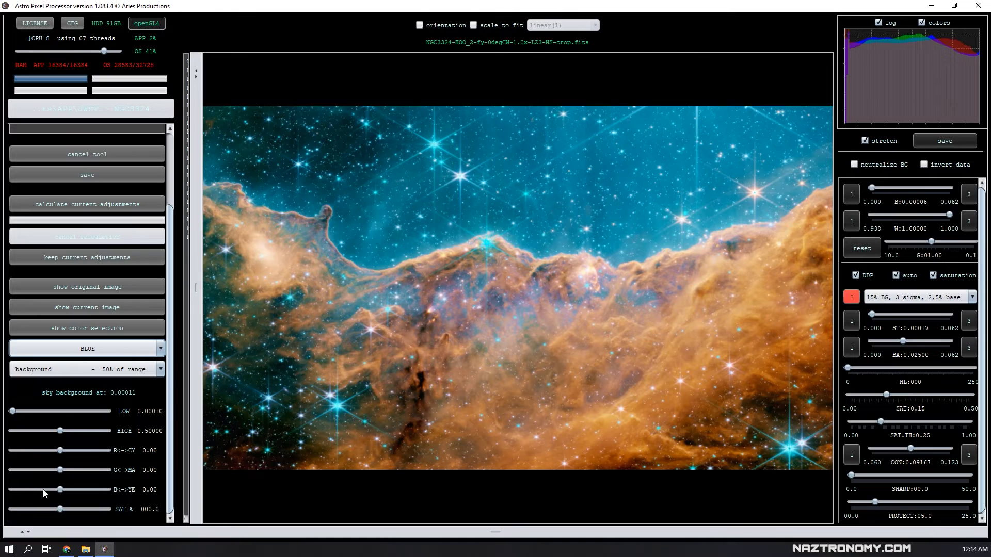
{"action": "left_click", "coordinate": [43, 493]}
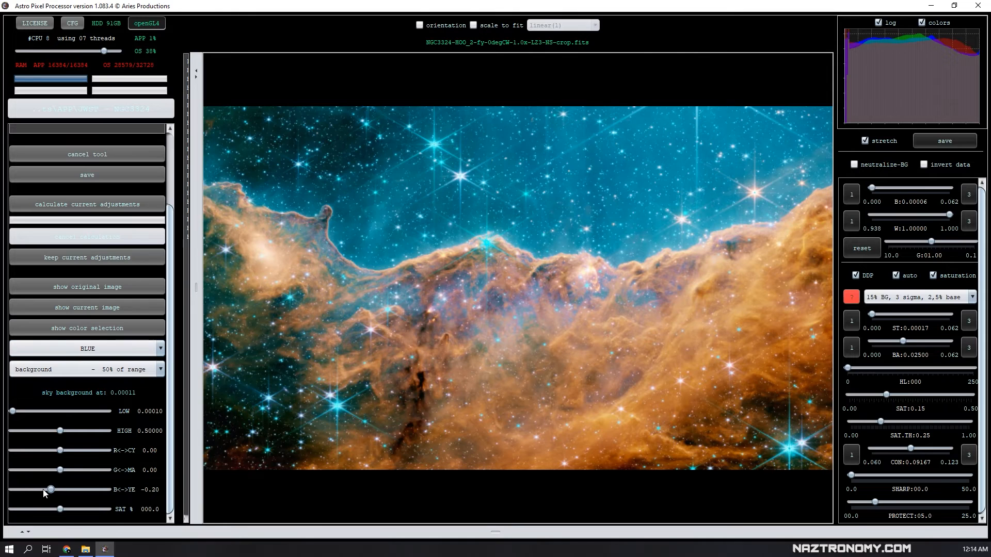
{"action": "left_click", "coordinate": [93, 203]}
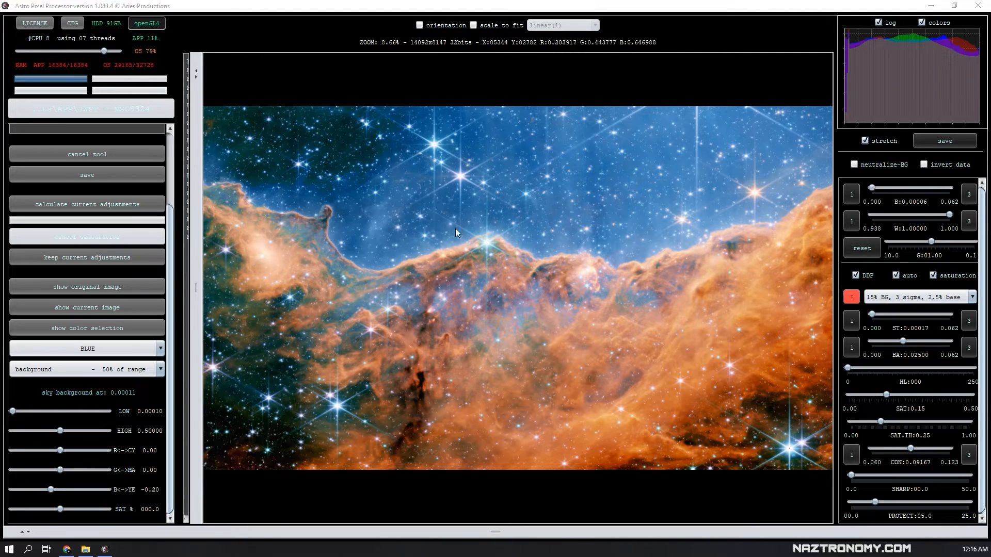
Step: Inspect the bright star on the nebula ridge up close and compare the result with the NASA reference image in Chrome
{"action": "scroll", "coordinate": [494, 243], "scroll_direction": "up", "scroll_amount": 3}
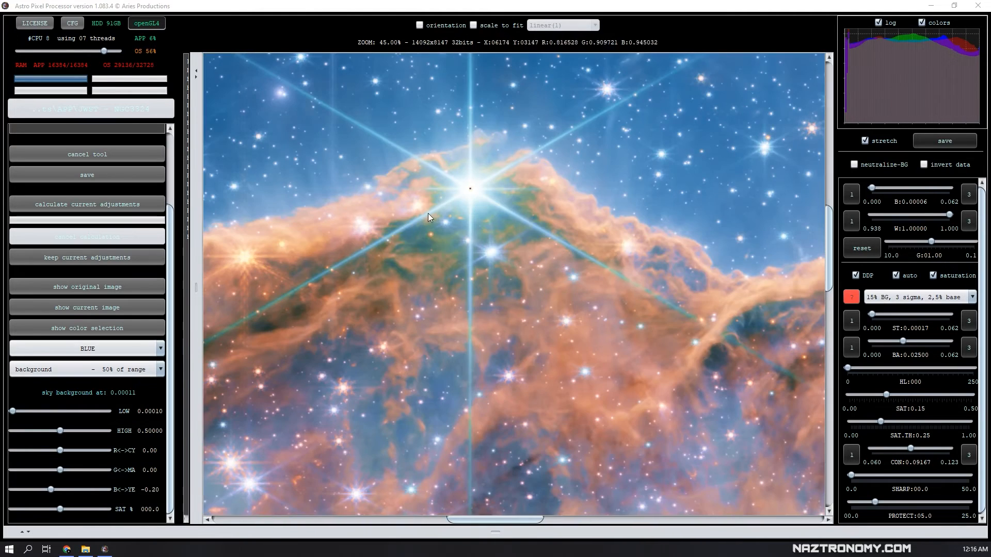
{"action": "scroll", "coordinate": [491, 359], "scroll_direction": "down", "scroll_amount": 3}
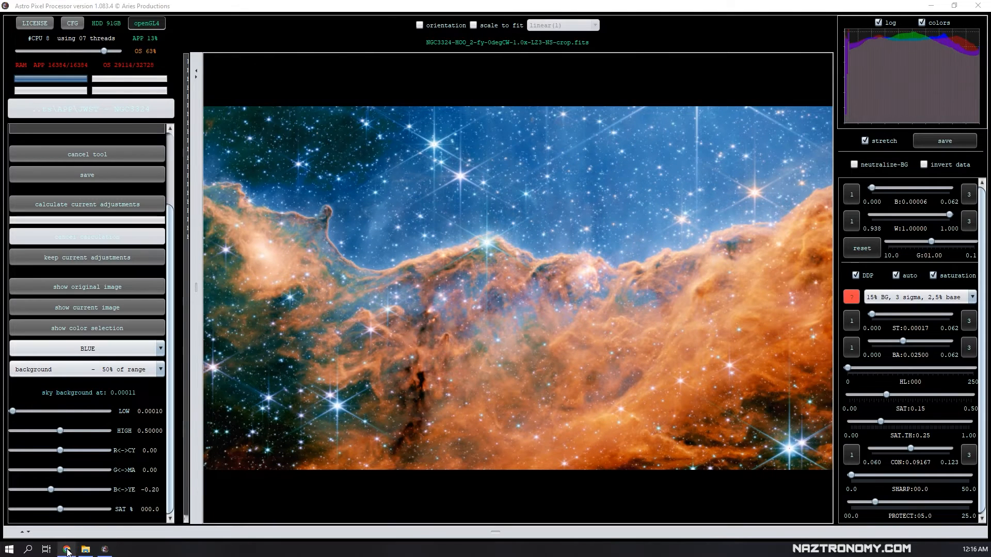
{"action": "left_click", "coordinate": [66, 549]}
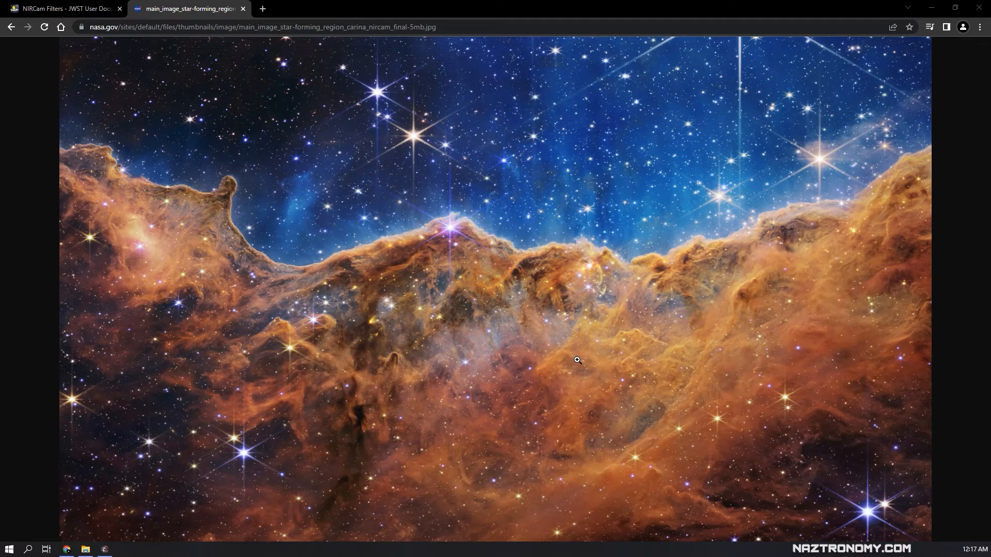
{"action": "key", "text": "alt+Tab"}
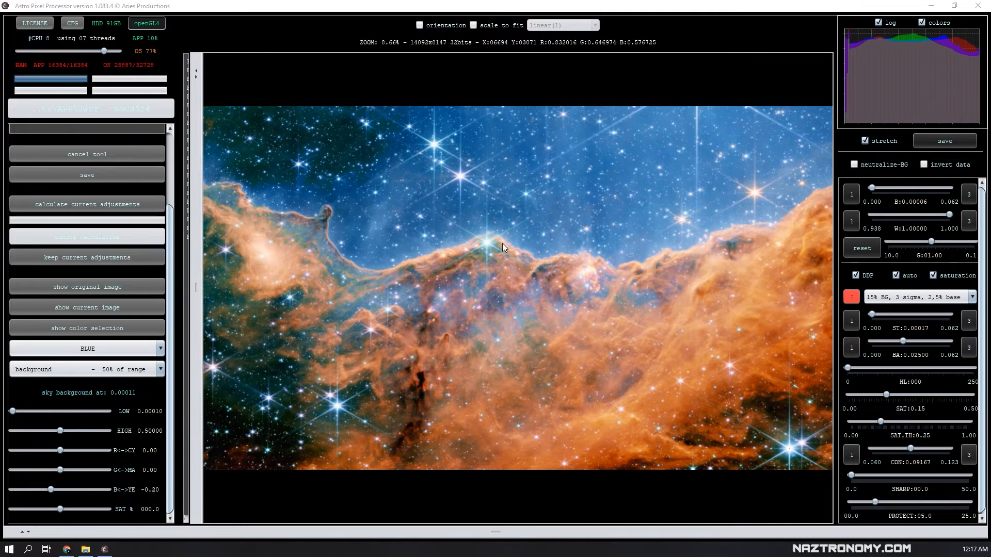
{"action": "key", "text": "alt+Tab"}
{"action": "key", "text": "alt+Tab"}
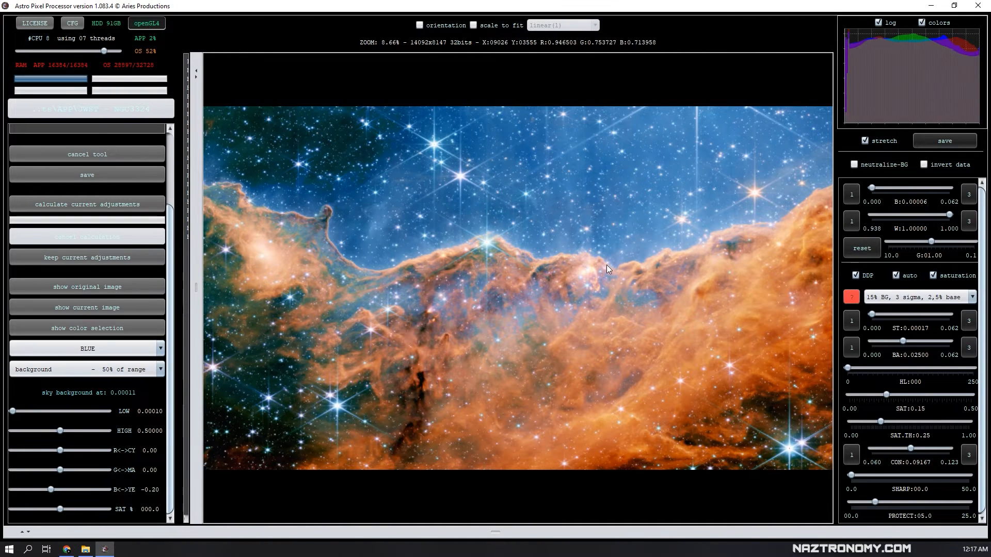
Step: Save the adjusted image as 32 bits floats FITS named NGC3324-HOO_2-fy-0degCW-1.0x-LZ3-NS-crop-SC and exit the HSL tool
{"action": "left_click", "coordinate": [101, 169]}
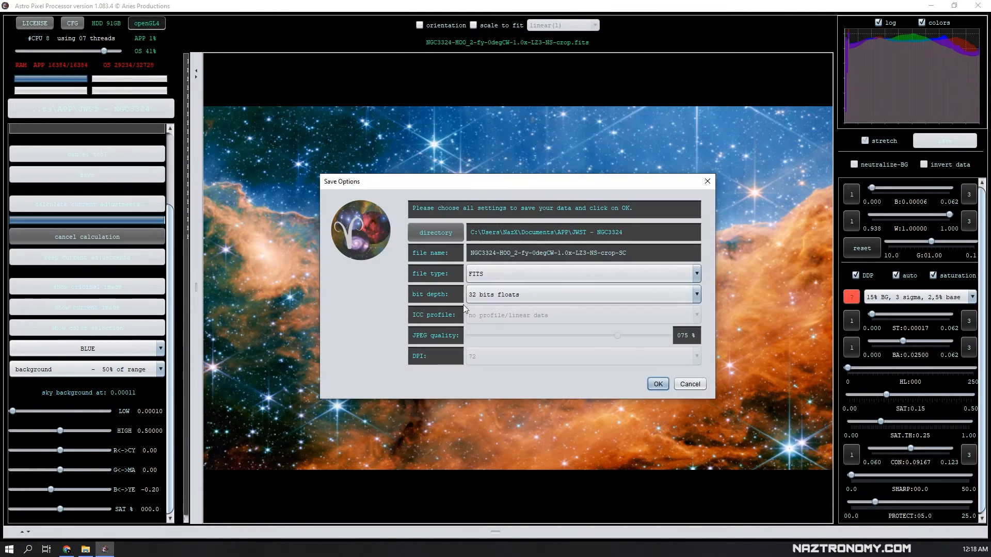
{"action": "left_click_drag", "start_coordinate": [499, 253], "coordinate": [627, 253]}
{"action": "left_click", "coordinate": [658, 384]}
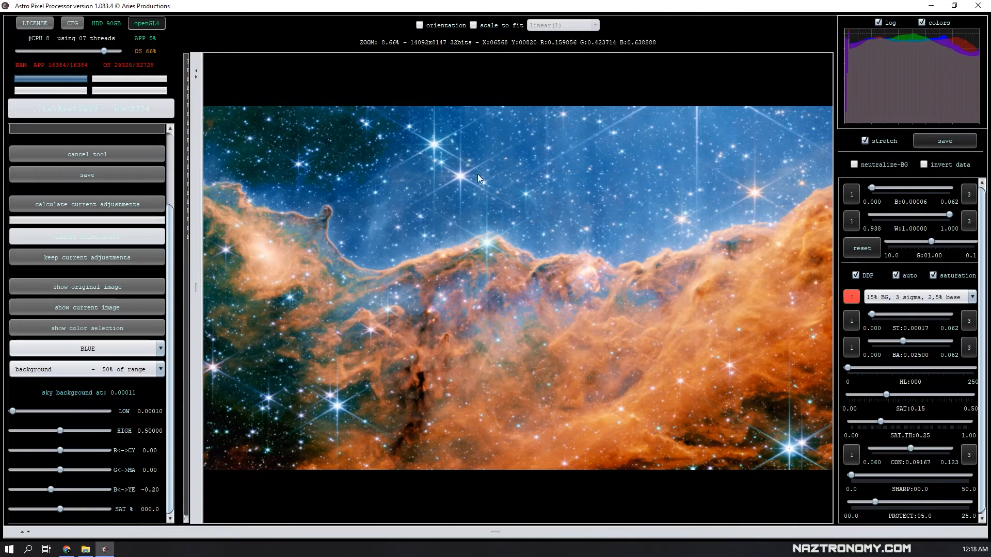
{"action": "scroll", "coordinate": [262, 231], "scroll_direction": "up", "scroll_amount": 5}
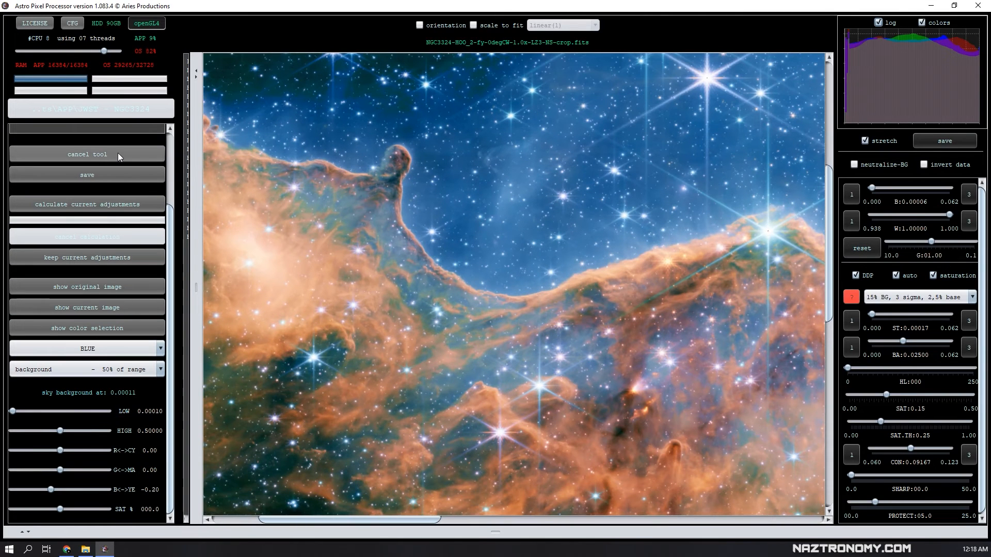
{"action": "left_click", "coordinate": [95, 156]}
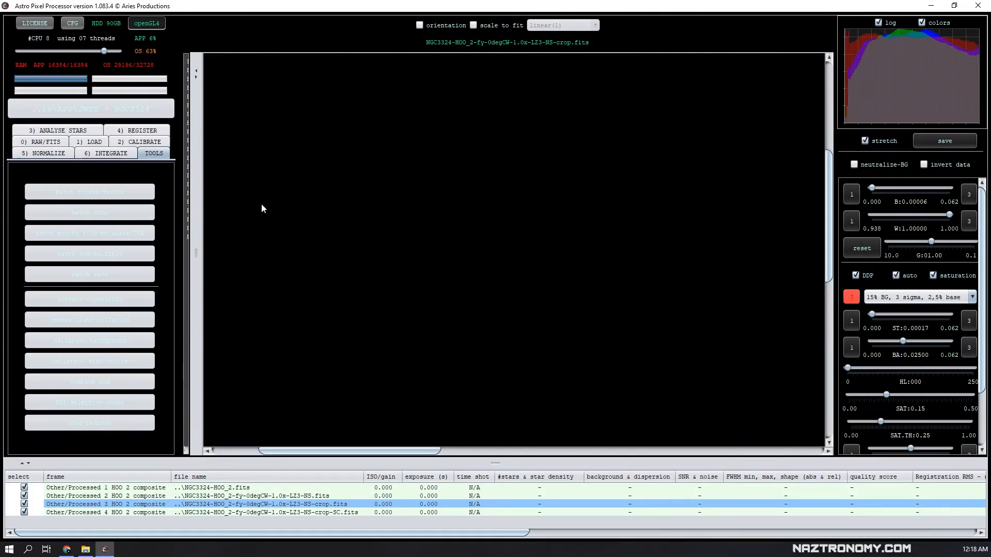
Step: Load NGC3324-HOO_2-fy-0degCW-1.0x-LZ3-NS-crop-SC.fits into the image viewer
{"action": "scroll", "coordinate": [349, 499], "scroll_direction": "right", "scroll_amount": 5}
{"action": "scroll", "coordinate": [324, 501], "scroll_direction": "left", "scroll_amount": 5}
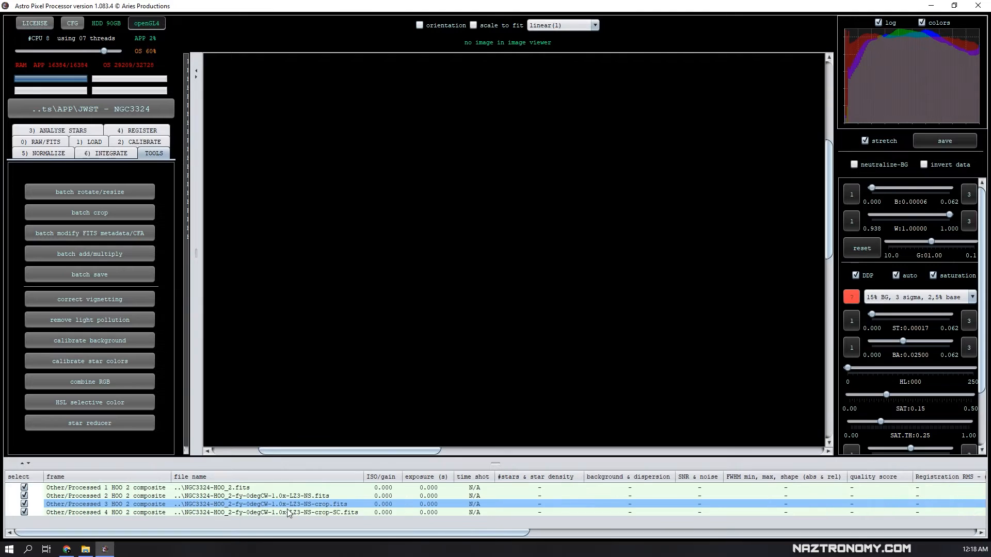
{"action": "left_click", "coordinate": [320, 511]}
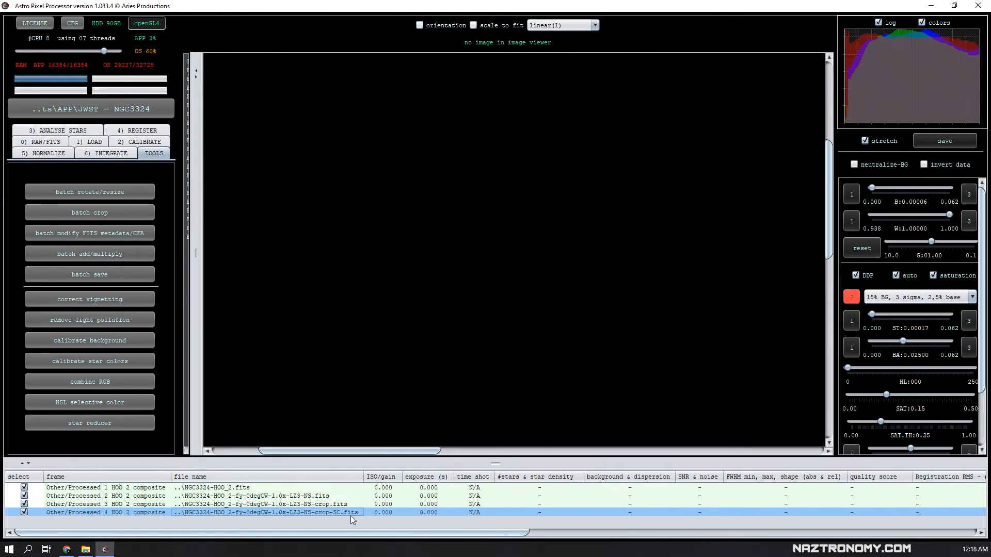
{"action": "double_click", "coordinate": [328, 512]}
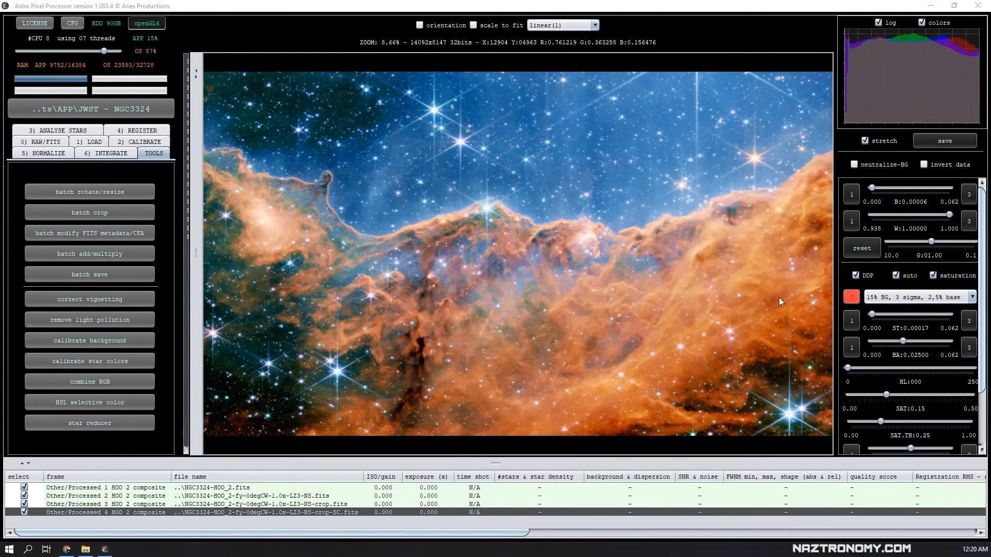
{"action": "scroll", "coordinate": [954, 336], "scroll_direction": "down", "scroll_amount": 3}
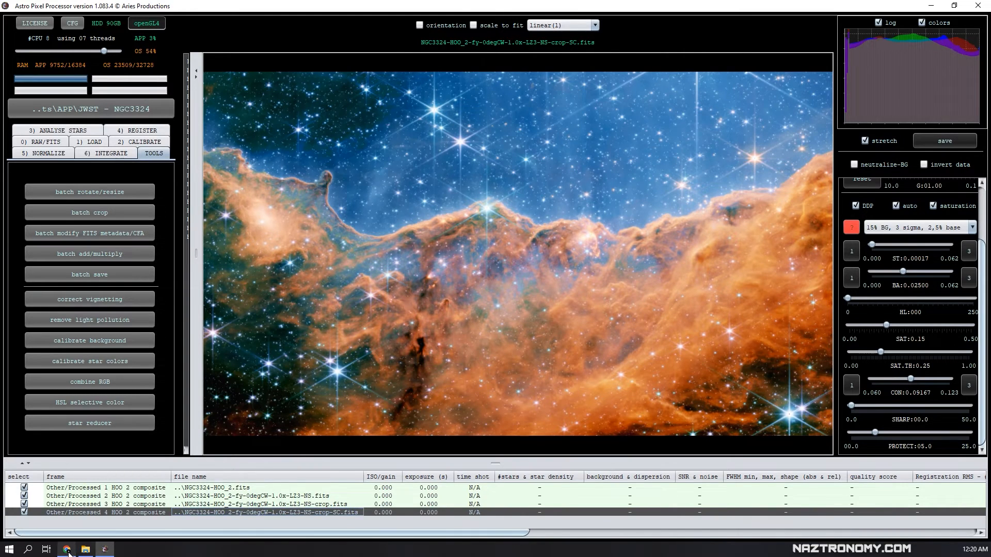
Step: Examine the nebula detail in the enlarged NASA reference image in Chrome and return to Astro Pixel Processor
{"action": "left_click", "coordinate": [66, 549]}
{"action": "left_click", "coordinate": [679, 363]}
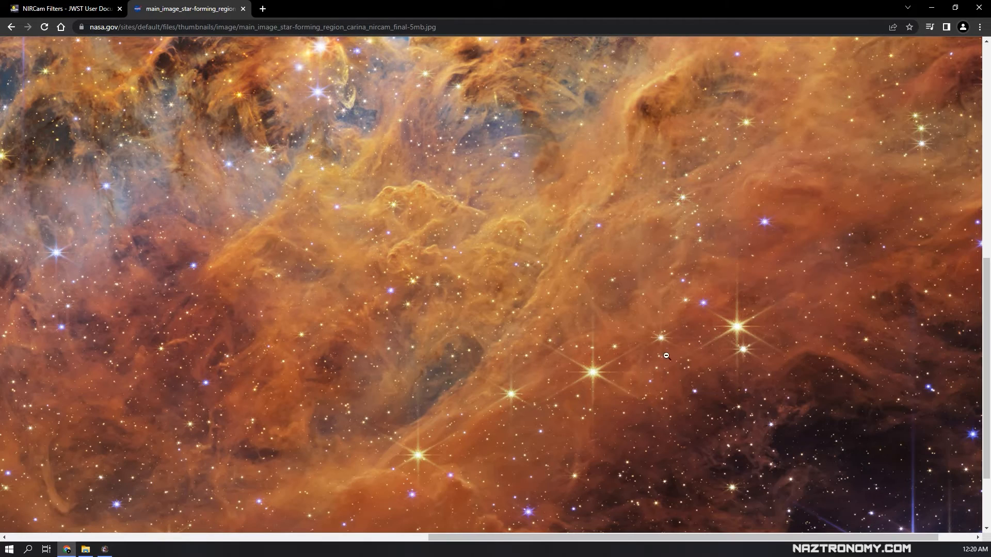
{"action": "scroll", "coordinate": [666, 356], "scroll_direction": "up", "scroll_amount": 2}
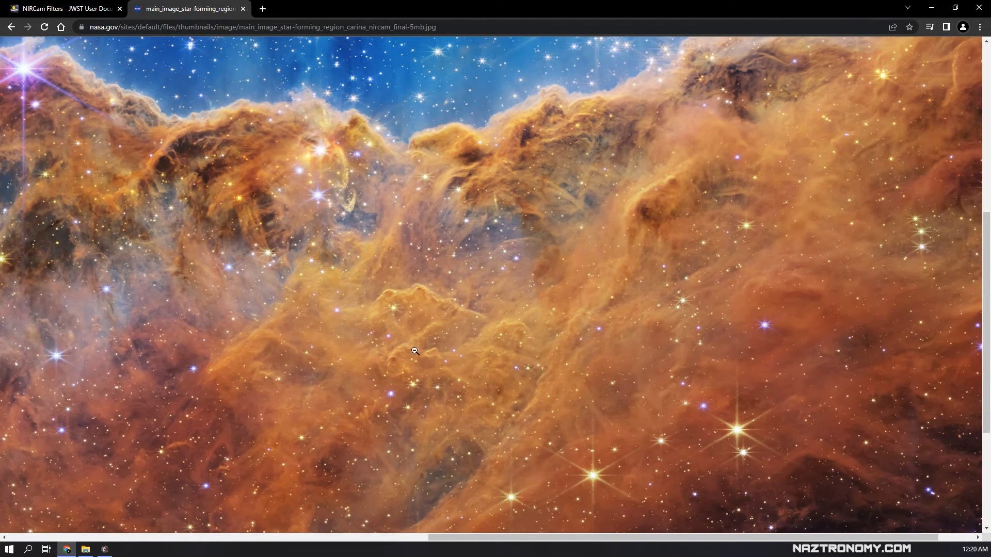
{"action": "left_click", "coordinate": [101, 551]}
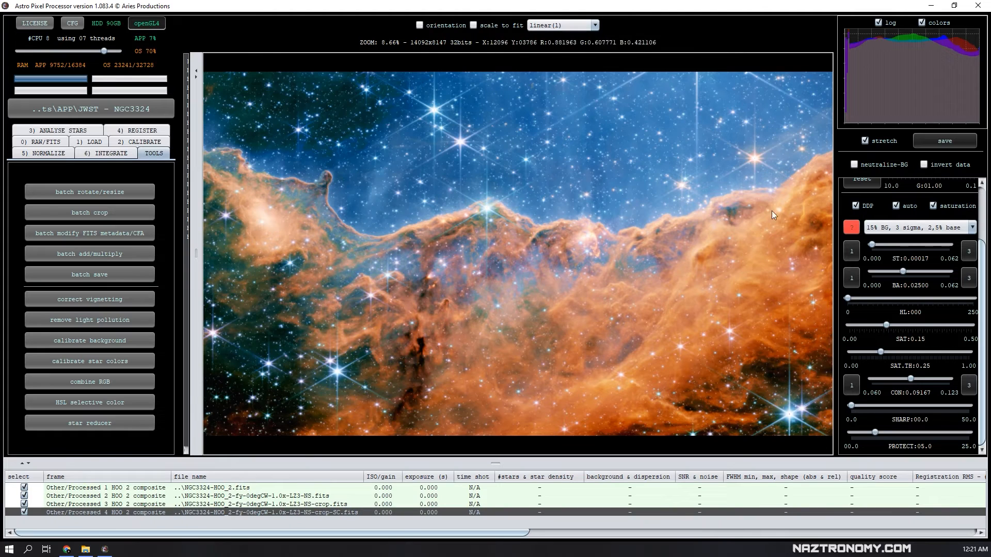
Step: Save the stretched image as a 16 bits integers TIFF named NGC3324-HOO with the sRGB v4 Preference profile
{"action": "left_click", "coordinate": [941, 140]}
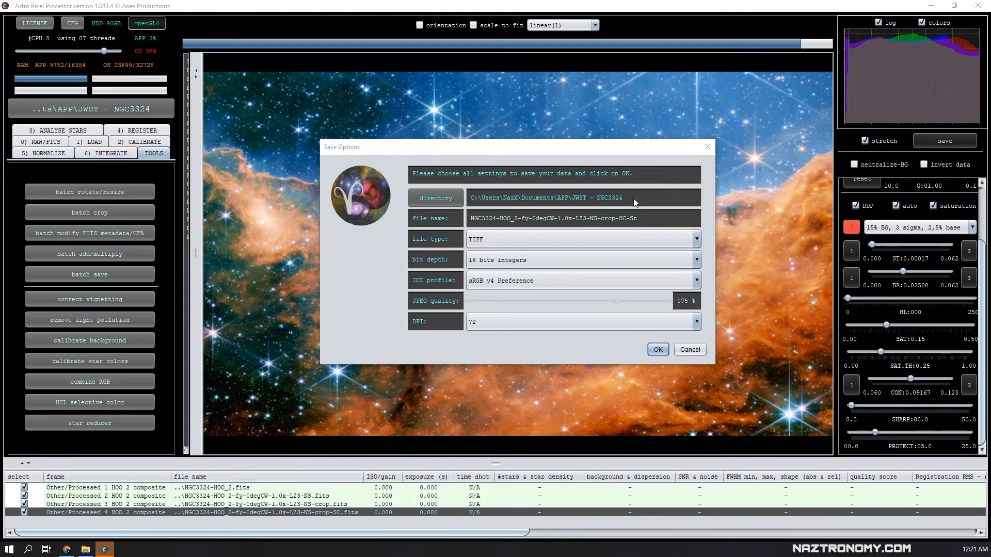
{"action": "left_click_drag", "start_coordinate": [645, 217], "coordinate": [518, 218]}
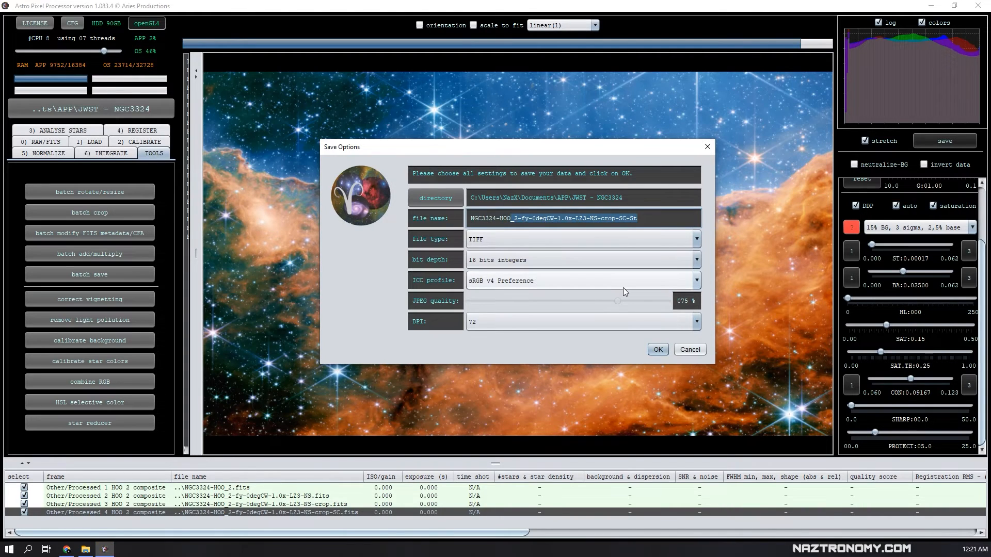
{"action": "key", "text": "BackSpace"}
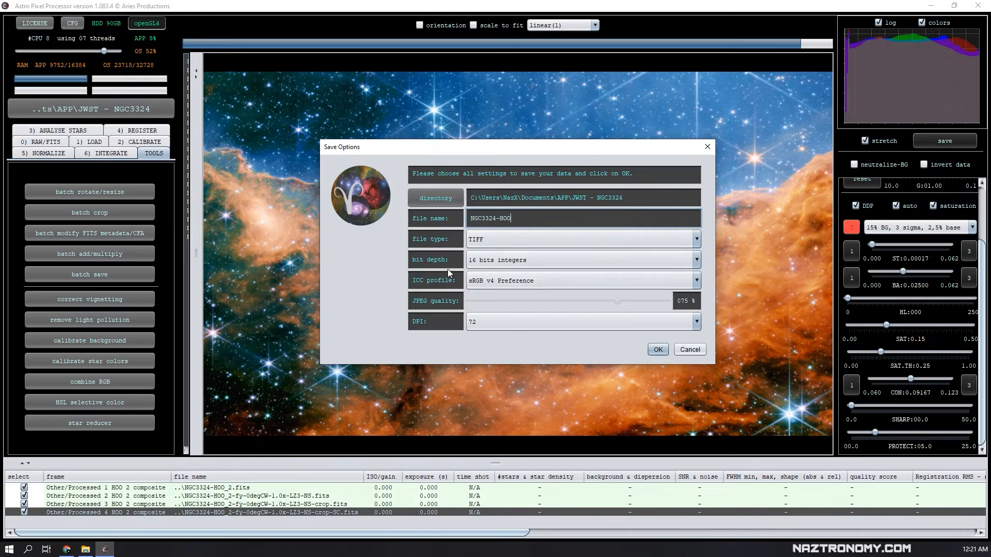
{"action": "left_click", "coordinate": [657, 349]}
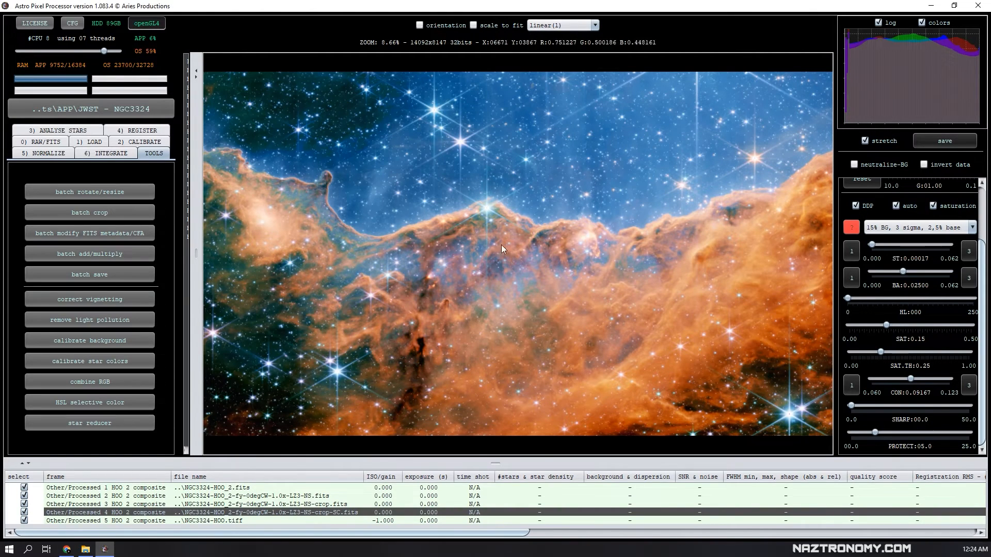
Step: Compare NGC3324-HOO.tiff in Photoshop with the NASA reference image in Chrome and return to Photoshop
{"action": "scroll", "coordinate": [501, 245], "scroll_direction": "down", "scroll_amount": 1}
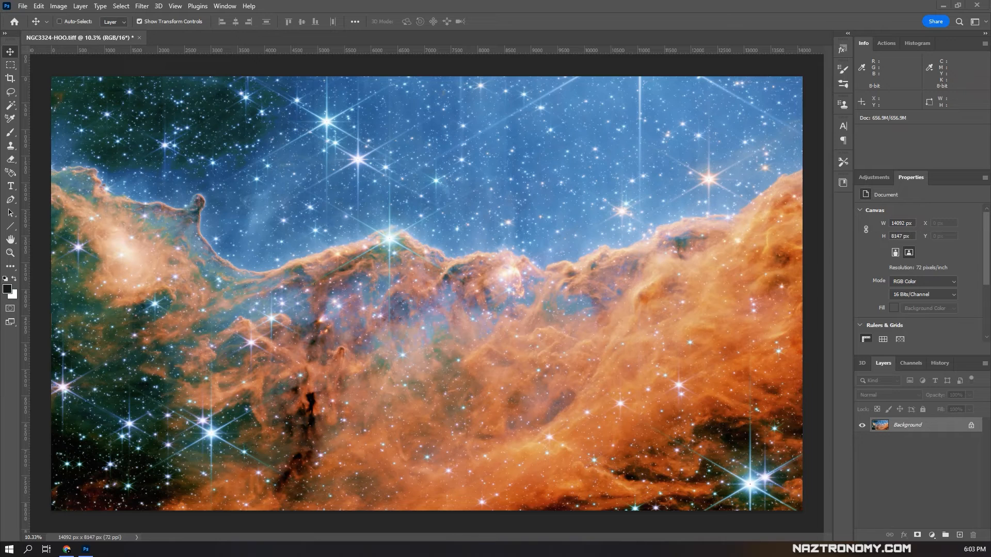
{"action": "left_click", "coordinate": [66, 549]}
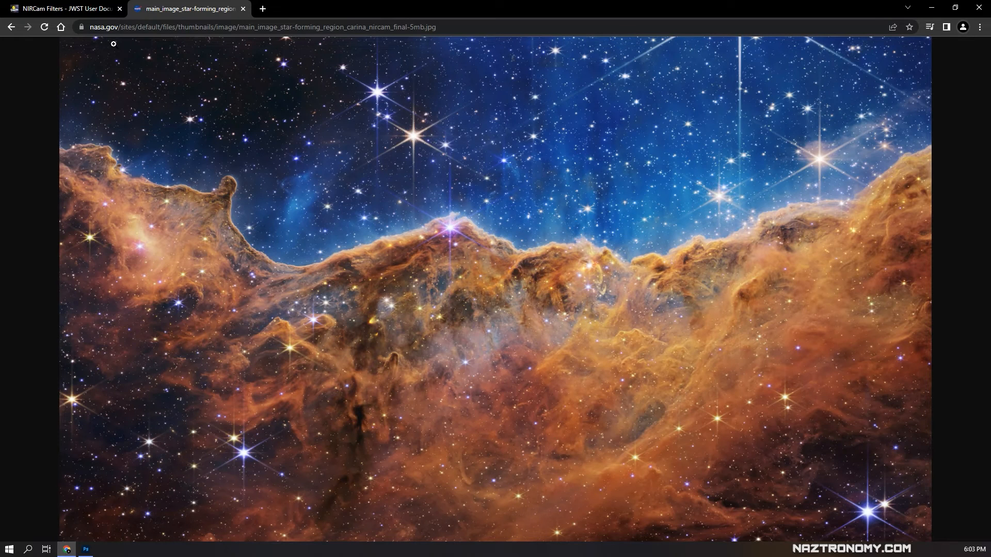
{"action": "left_click", "coordinate": [85, 549]}
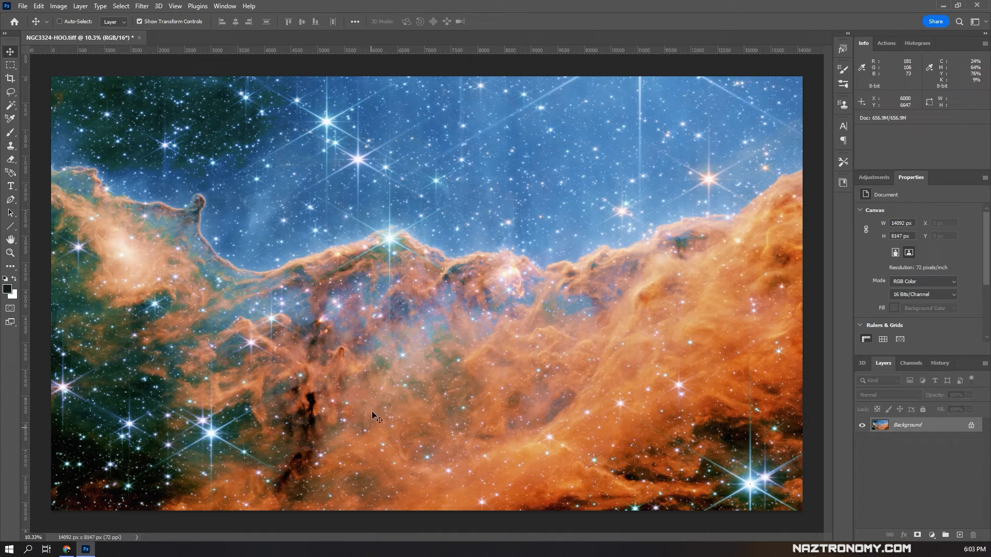
Step: Duplicate the Background as a new layer and hide the original Background layer
{"action": "key", "text": "ctrl"}
{"action": "left_click", "coordinate": [935, 427]}
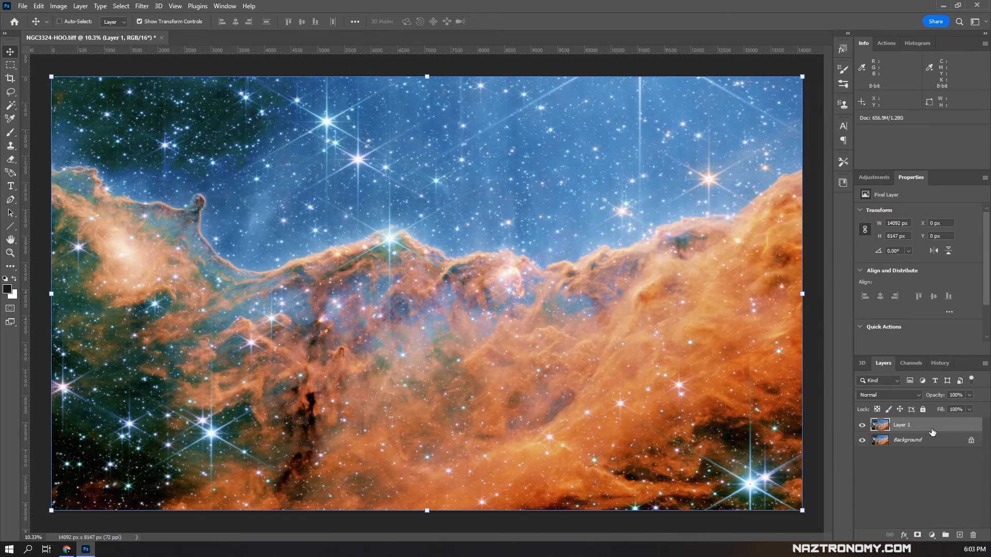
{"action": "left_click", "coordinate": [862, 440]}
Step: Open the duplicated layer in the Camera Raw Filter and show the Color Mixer's HSL luminance controls
{"action": "left_click", "coordinate": [125, 7]}
{"action": "mouse_move", "coordinate": [141, 7]}
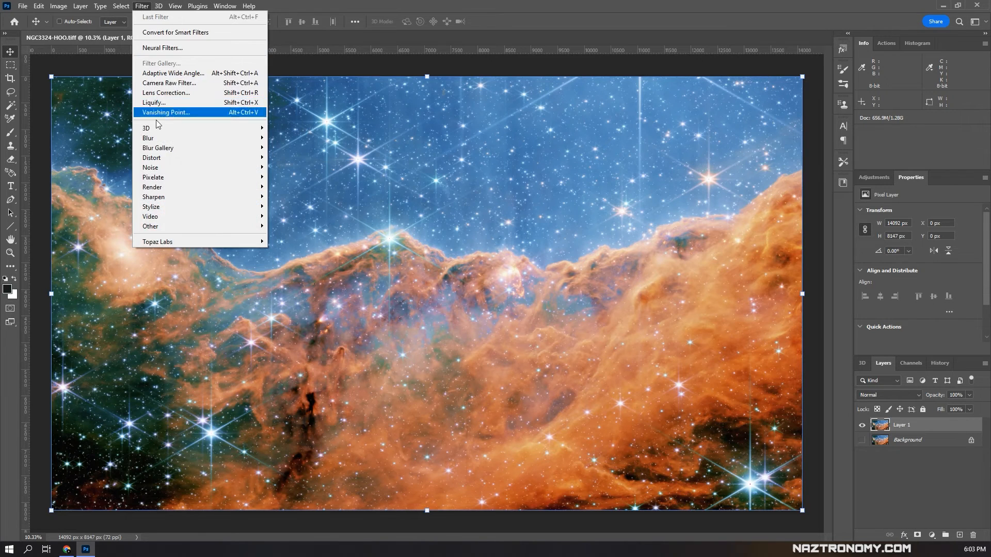
{"action": "left_click", "coordinate": [163, 83]}
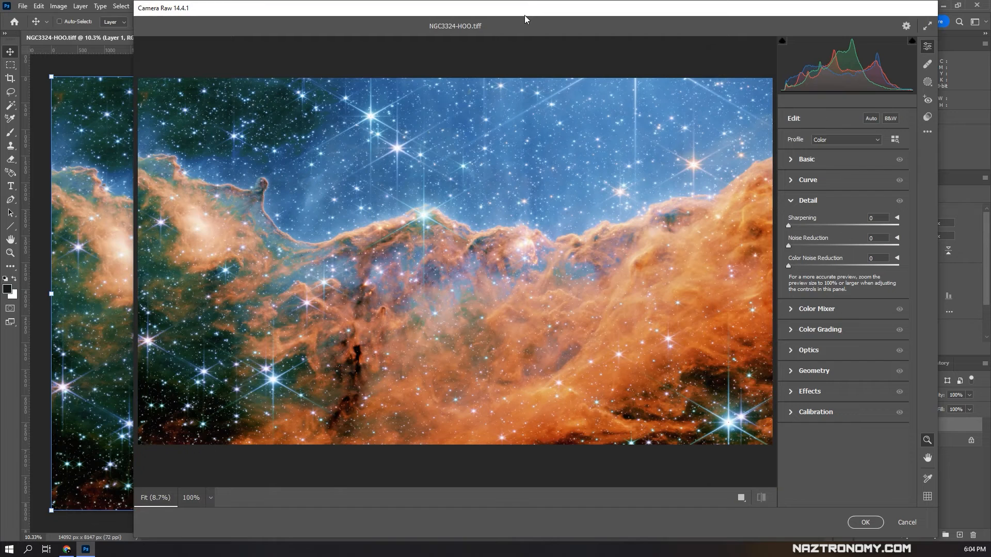
{"action": "left_click_drag", "start_coordinate": [524, 15], "coordinate": [487, 15]}
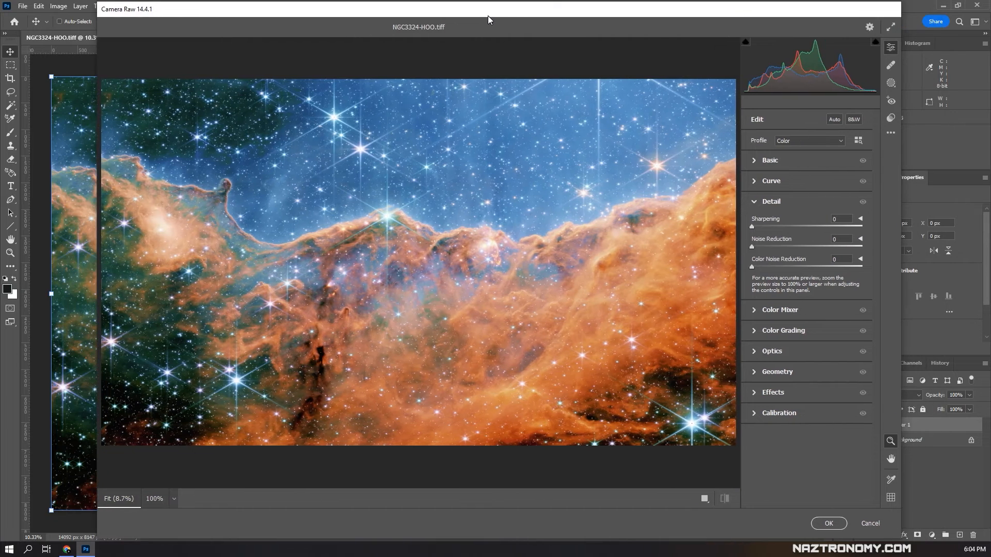
{"action": "left_click", "coordinate": [755, 203]}
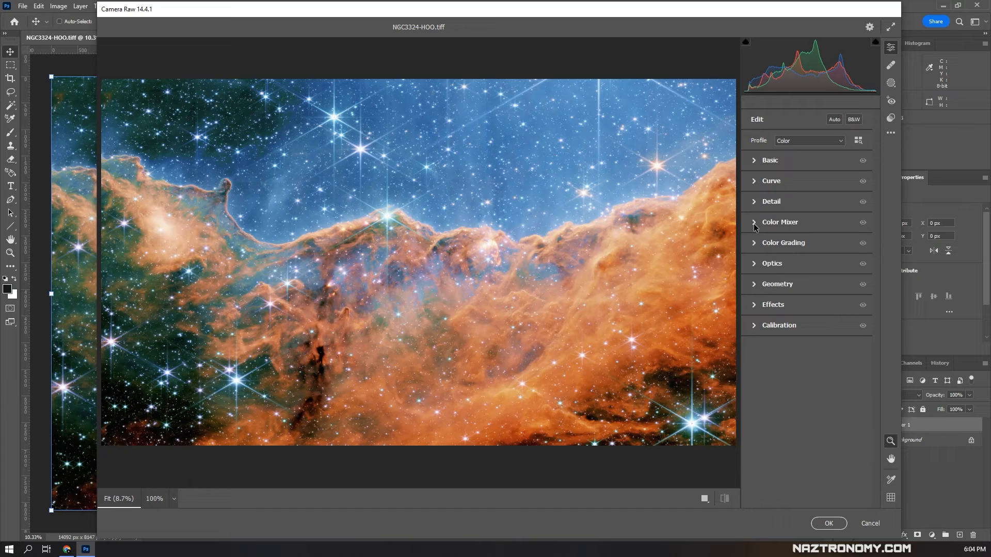
{"action": "left_click", "coordinate": [755, 222]}
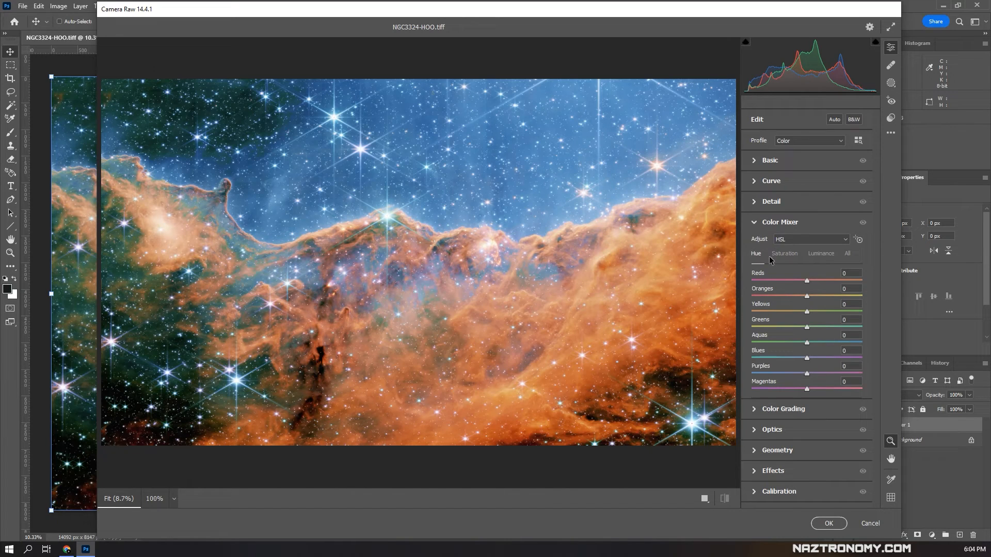
{"action": "left_click", "coordinate": [820, 254]}
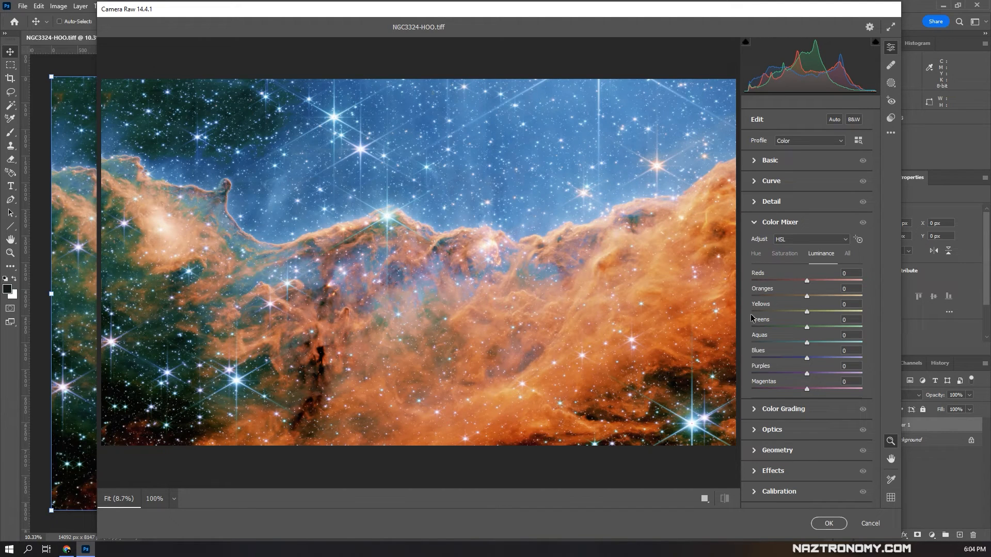
Step: Set the Color Mixer luminance to -23 for Reds, -27 for Oranges and +20 for Yellows
{"action": "mouse_move", "coordinate": [807, 296]}
{"action": "left_mouse_down"}
{"action": "mouse_move", "coordinate": [792, 298]}
{"action": "mouse_move", "coordinate": [795, 282]}
{"action": "left_mouse_up"}
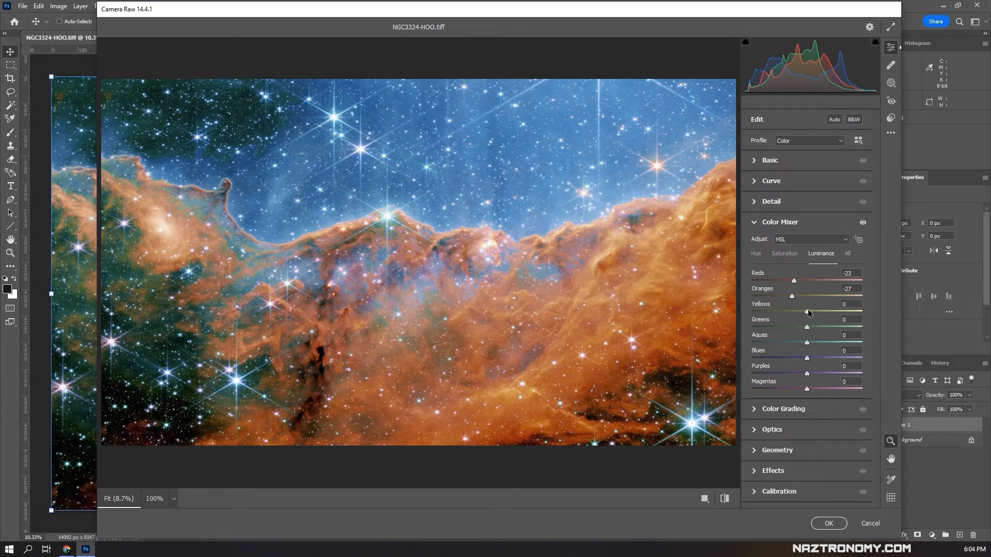
{"action": "left_click_drag", "start_coordinate": [809, 313], "coordinate": [872, 313]}
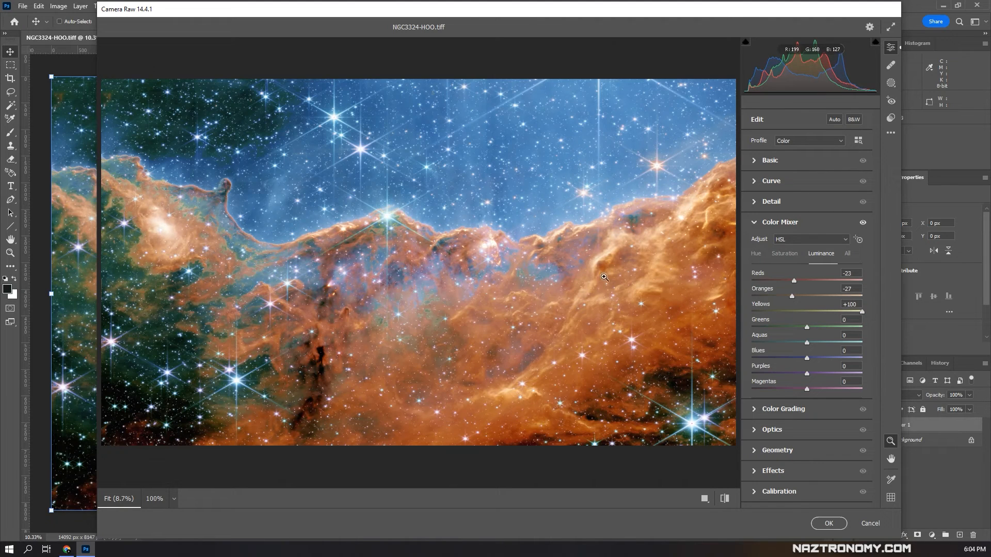
{"action": "left_click_drag", "start_coordinate": [859, 313], "coordinate": [819, 312]}
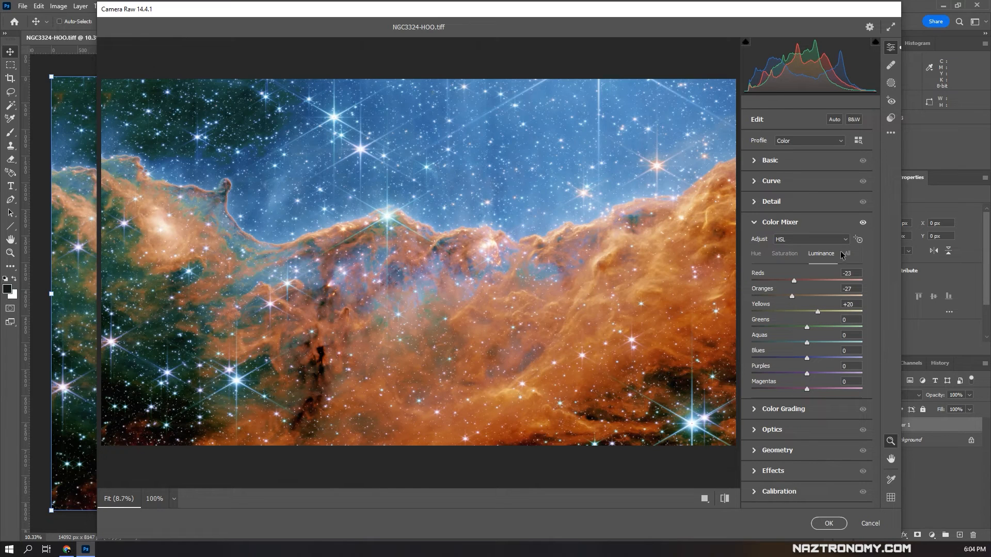
Step: Compare the image with and without the Color Mixer changes, and check it against the NASA reference image in Chrome
{"action": "left_click", "coordinate": [863, 222]}
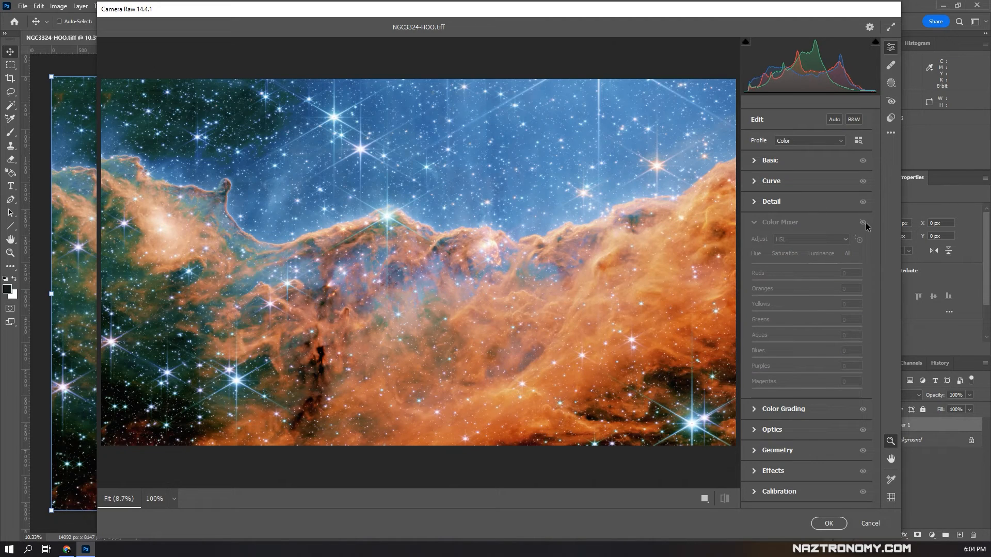
{"action": "left_click", "coordinate": [863, 222]}
{"action": "left_click", "coordinate": [862, 222]}
{"action": "left_click", "coordinate": [863, 222]}
{"action": "left_click", "coordinate": [67, 549]}
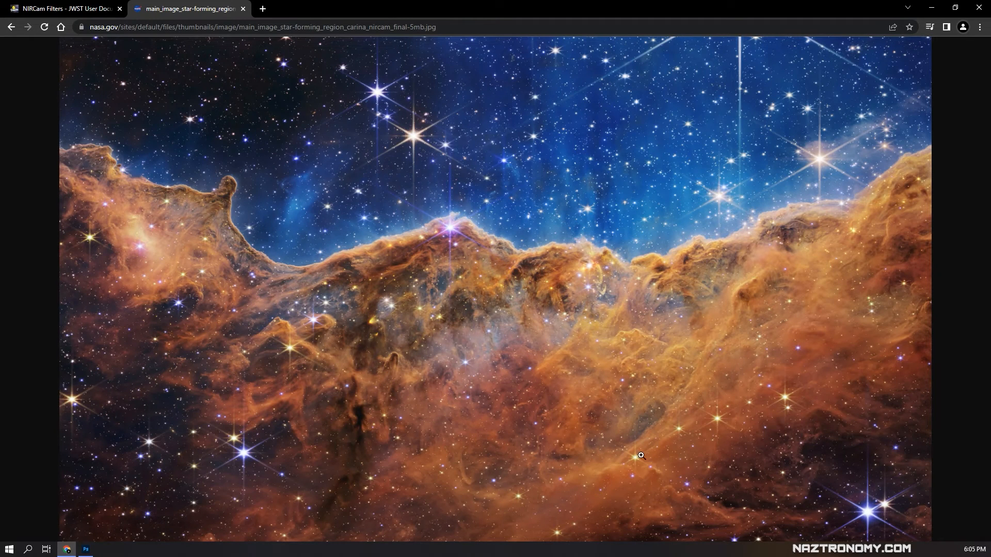
{"action": "left_click", "coordinate": [86, 549]}
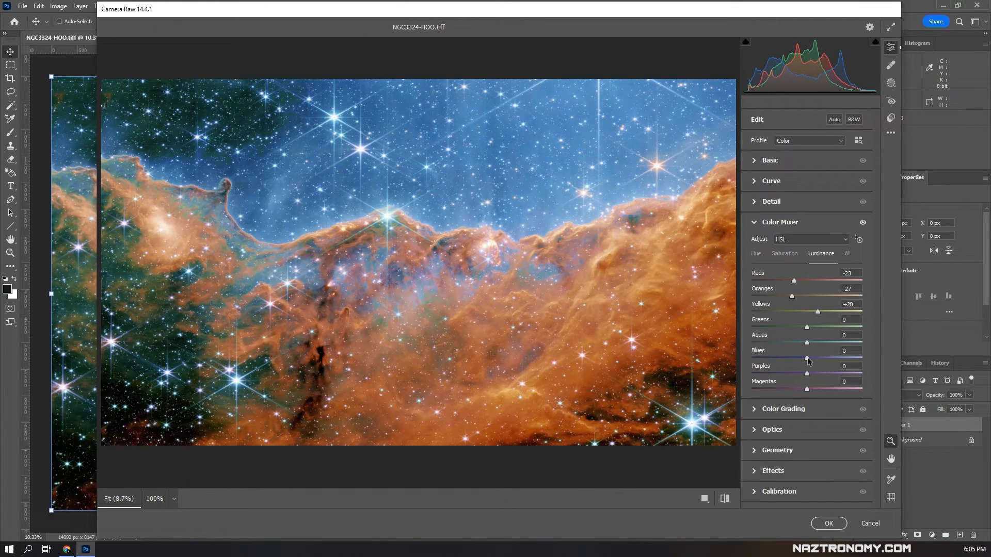
Step: Set the luminance of Blues to -34, Greens to -17, Oranges to -30 and Reds to -25
{"action": "left_click_drag", "start_coordinate": [807, 358], "coordinate": [780, 357]}
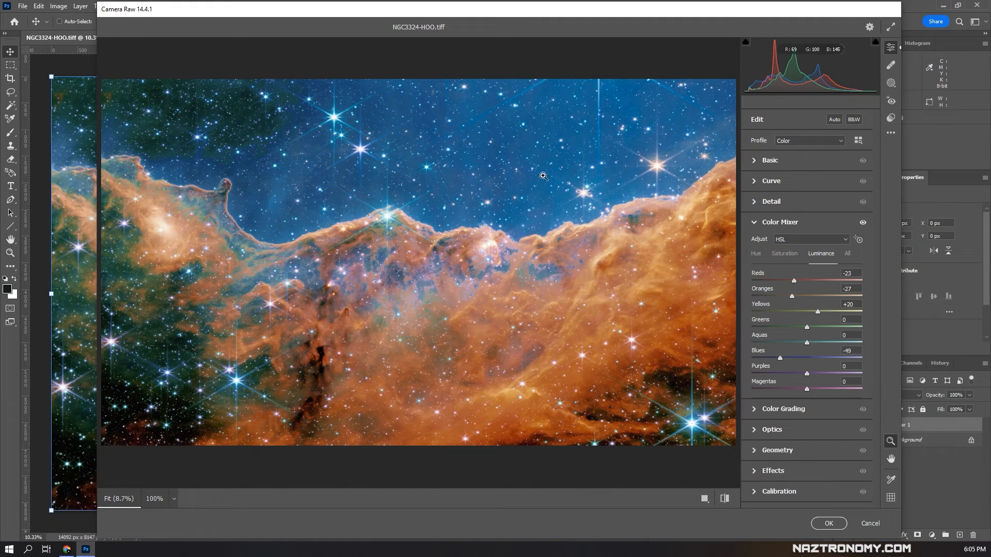
{"action": "left_click_drag", "start_coordinate": [779, 358], "coordinate": [788, 358]}
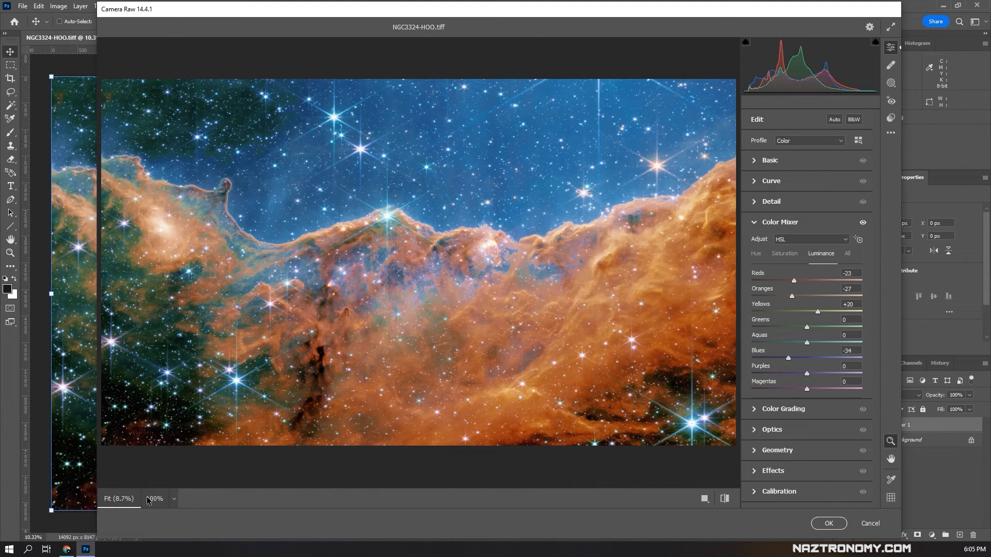
{"action": "mouse_move", "coordinate": [806, 327]}
{"action": "left_mouse_down"}
{"action": "mouse_move", "coordinate": [720, 326]}
{"action": "mouse_move", "coordinate": [798, 329]}
{"action": "left_mouse_up"}
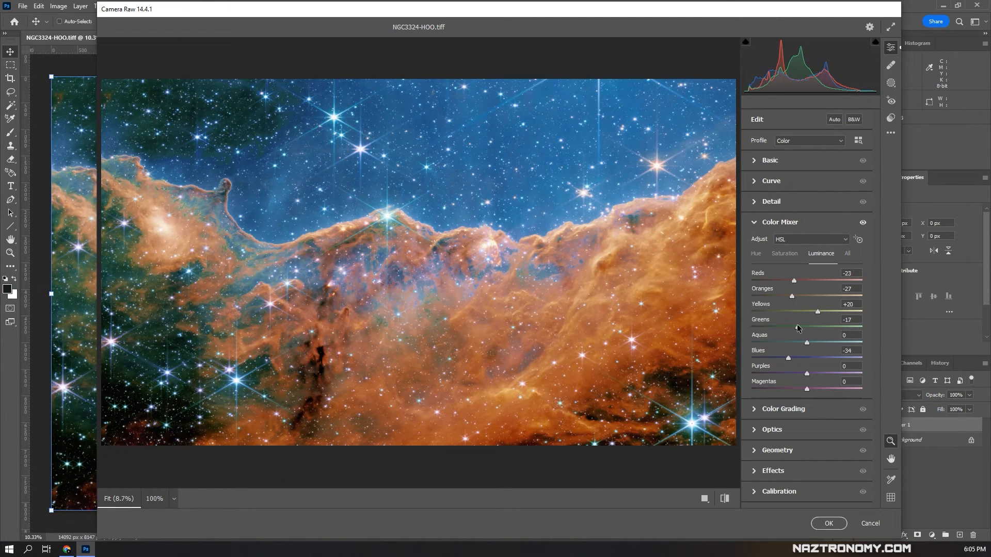
{"action": "left_click", "coordinate": [792, 295]}
{"action": "left_click_drag", "start_coordinate": [792, 297], "coordinate": [797, 280]}
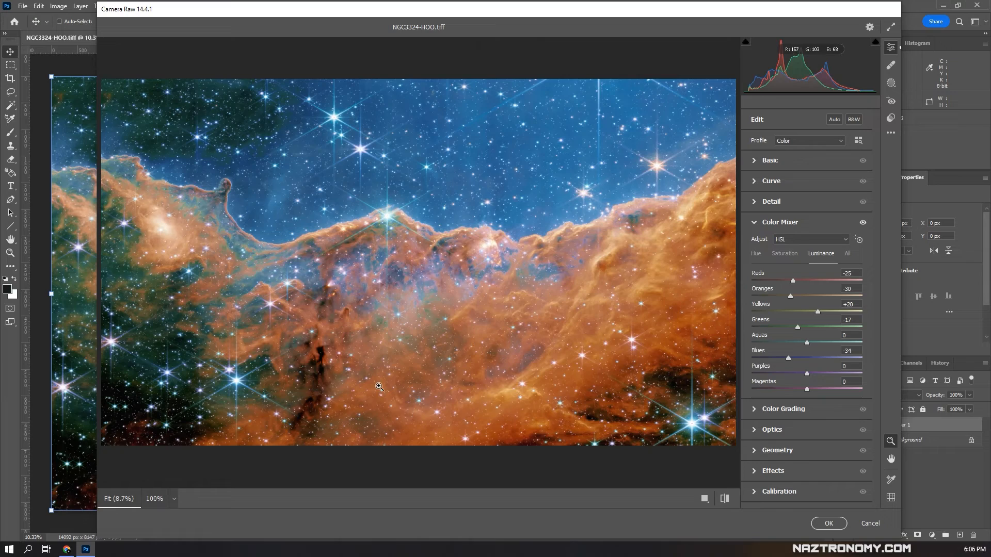
Step: Switch the Color Mixer to hue adjustment and set the Oranges hue to -9
{"action": "mouse_move", "coordinate": [441, 11]}
{"action": "left_mouse_down"}
{"action": "mouse_move", "coordinate": [455, 85]}
{"action": "mouse_move", "coordinate": [679, 350]}
{"action": "mouse_move", "coordinate": [563, 454]}
{"action": "mouse_move", "coordinate": [369, 66]}
{"action": "mouse_move", "coordinate": [424, 5]}
{"action": "mouse_move", "coordinate": [426, 15]}
{"action": "left_mouse_up"}
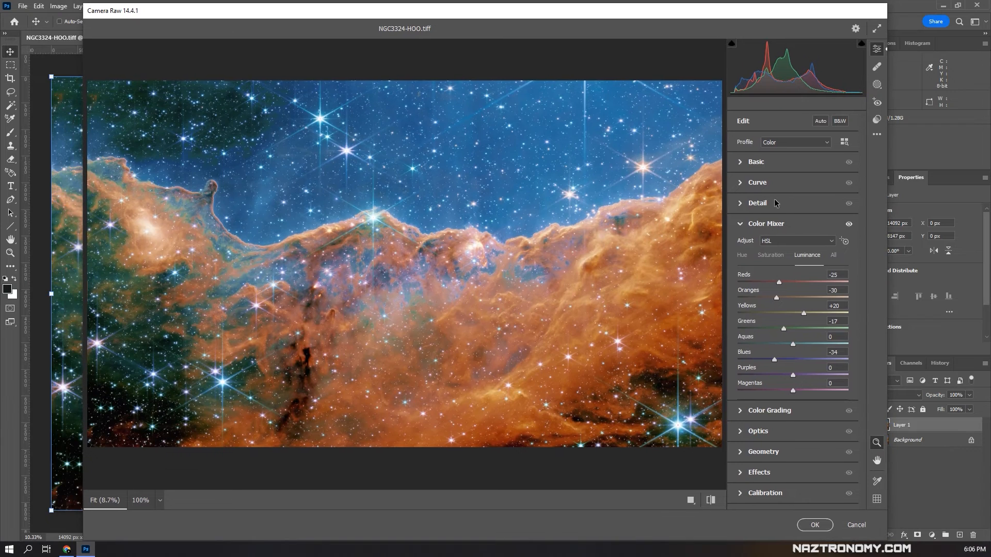
{"action": "left_click", "coordinate": [742, 256]}
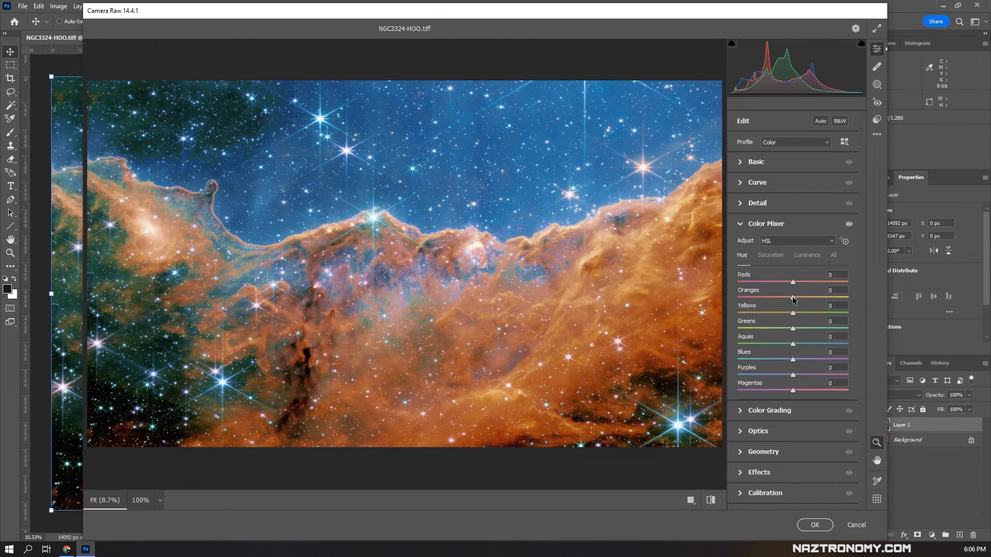
{"action": "left_click_drag", "start_coordinate": [793, 300], "coordinate": [871, 301]}
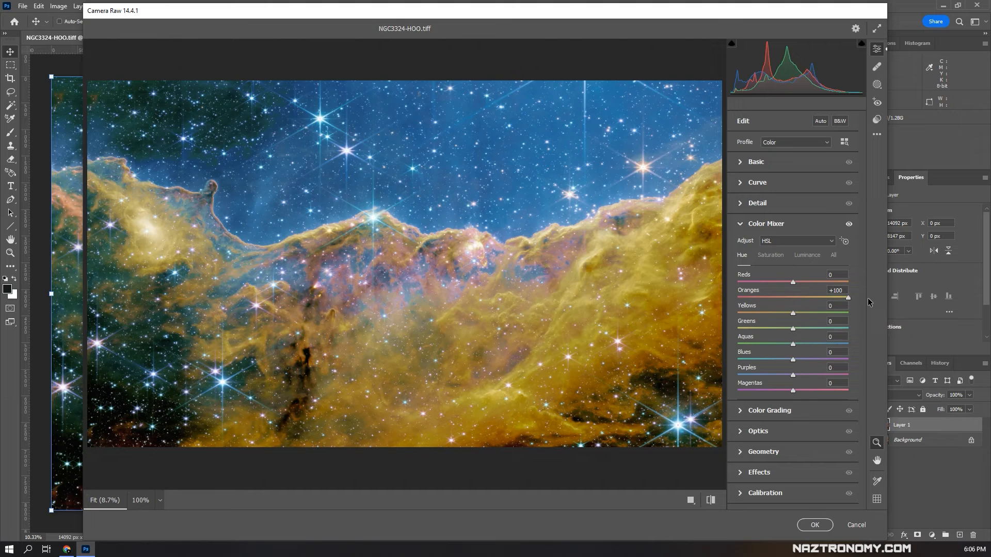
{"action": "left_click_drag", "start_coordinate": [848, 298], "coordinate": [783, 304]}
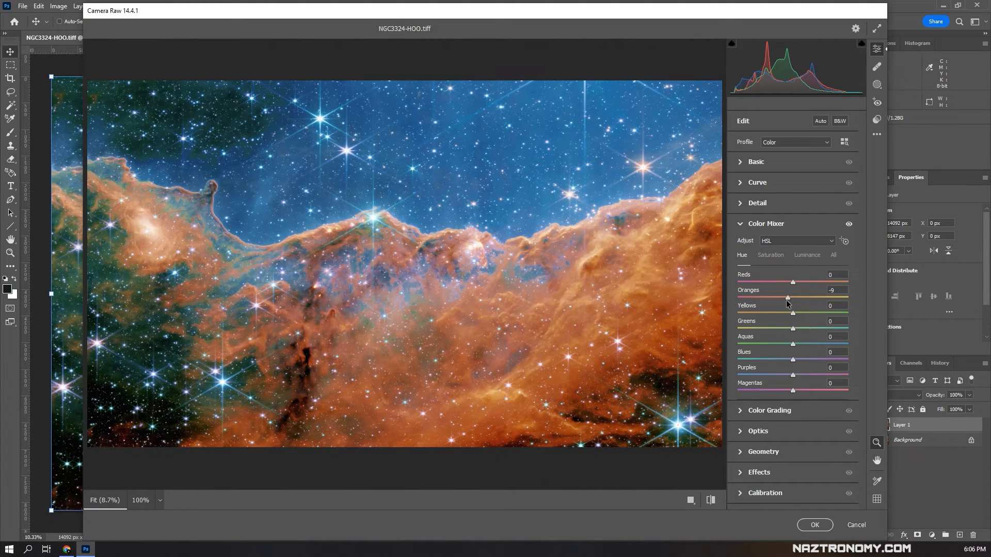
Step: Compare the orange tones of the nebula with the NASA reference image in Chrome and return to Photoshop
{"action": "left_click", "coordinate": [65, 550]}
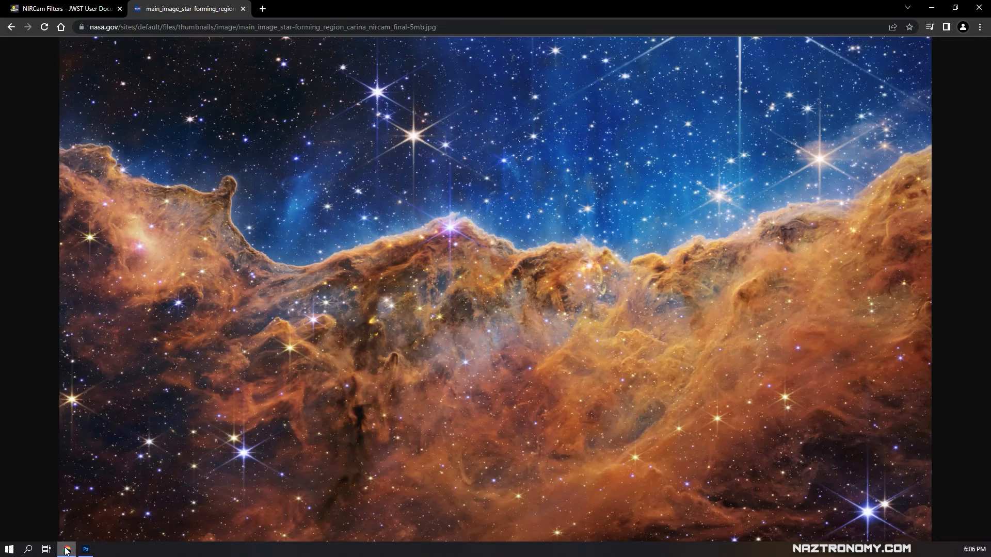
{"action": "left_click", "coordinate": [87, 550]}
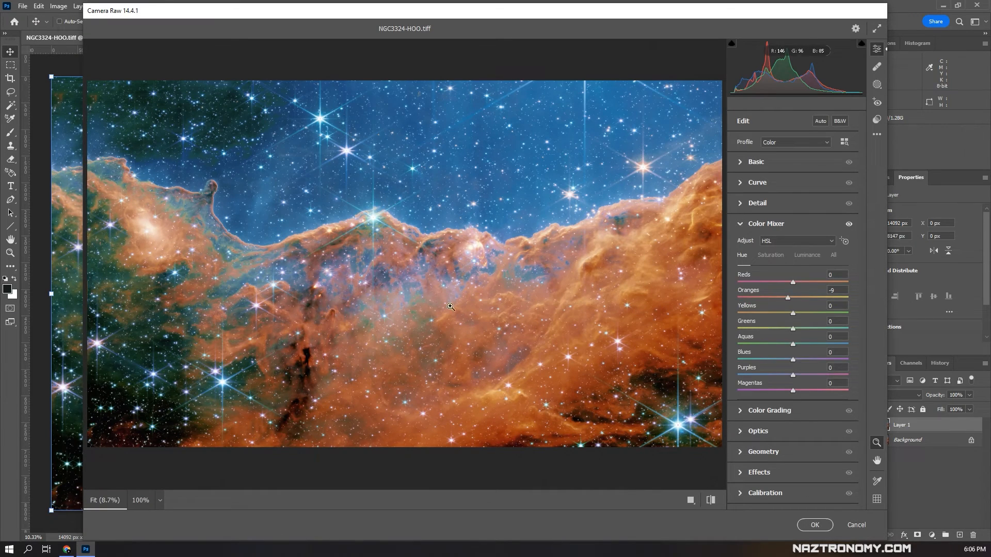
{"action": "key", "text": "alt+Tab"}
{"action": "key", "text": "alt+Tab"}
{"action": "key", "text": "alt+Tab"}
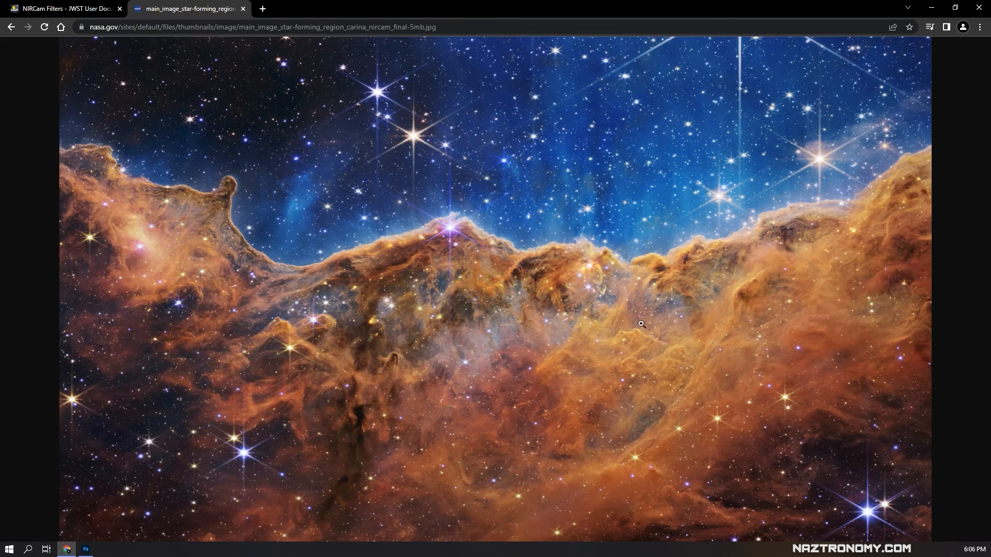
{"action": "key", "text": "alt+Tab"}
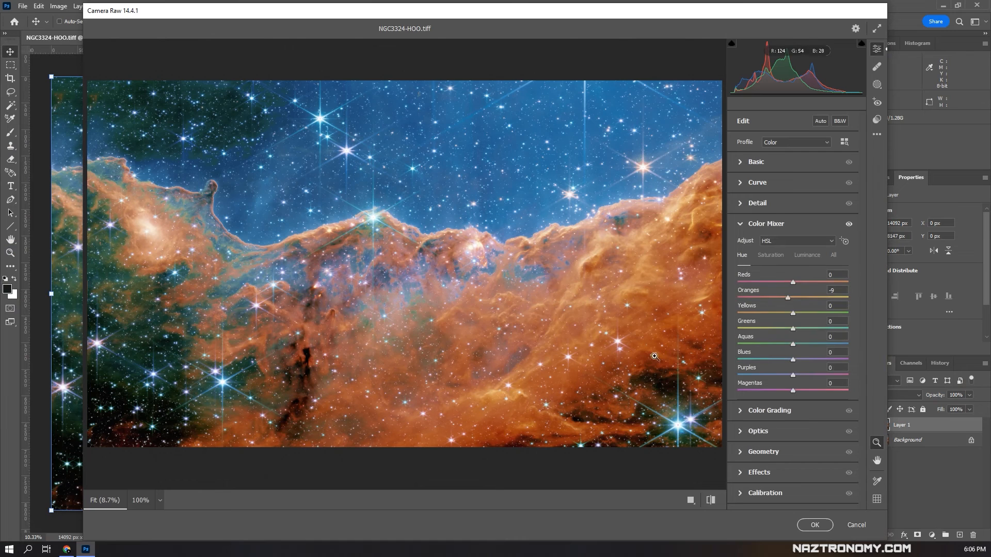
Step: Set the Oranges hue to +13 and check the result against the NASA reference image in Chrome
{"action": "left_click_drag", "start_coordinate": [788, 297], "coordinate": [805, 301]}
{"action": "key", "text": "alt+Tab"}
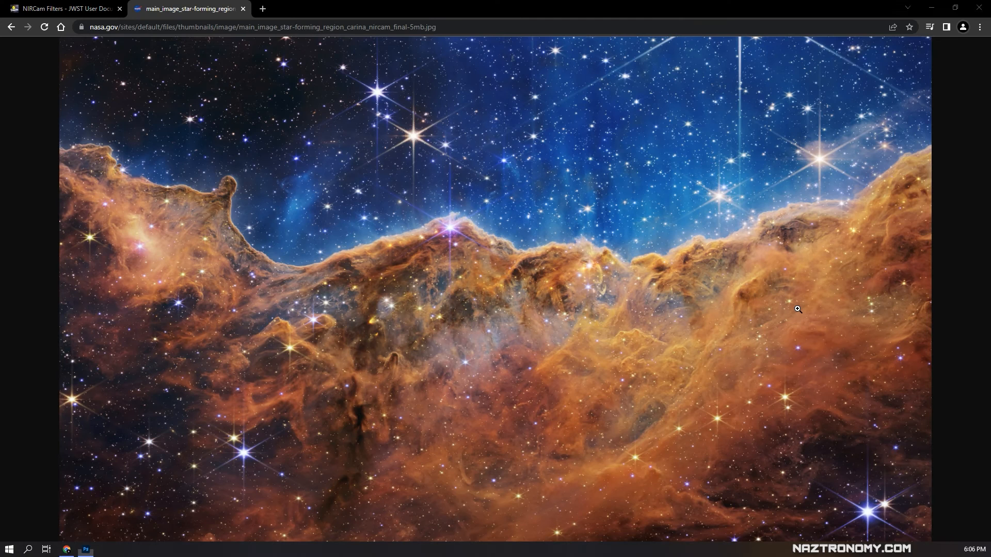
{"action": "key", "text": "alt+Tab"}
{"action": "key", "text": "alt+Tab"}
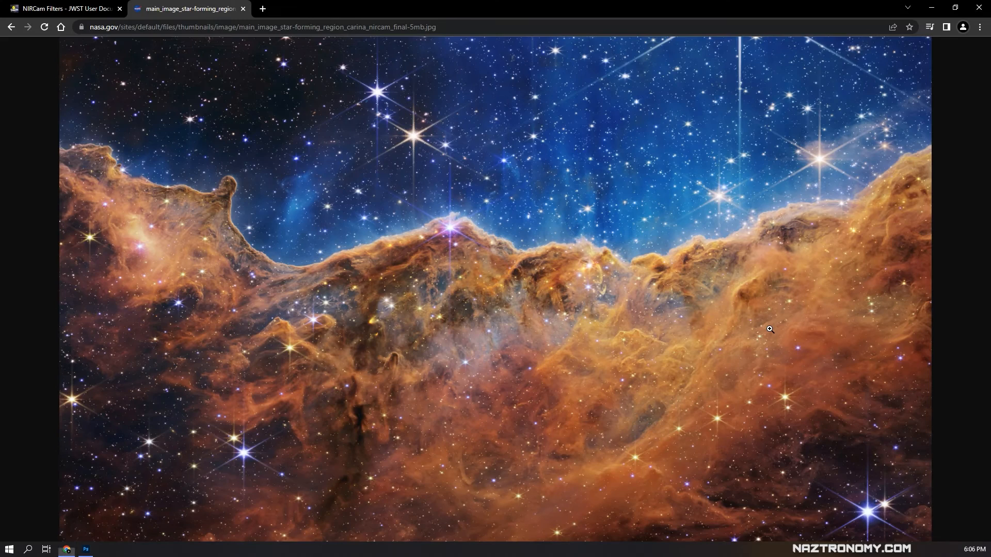
{"action": "key", "text": "alt+Tab"}
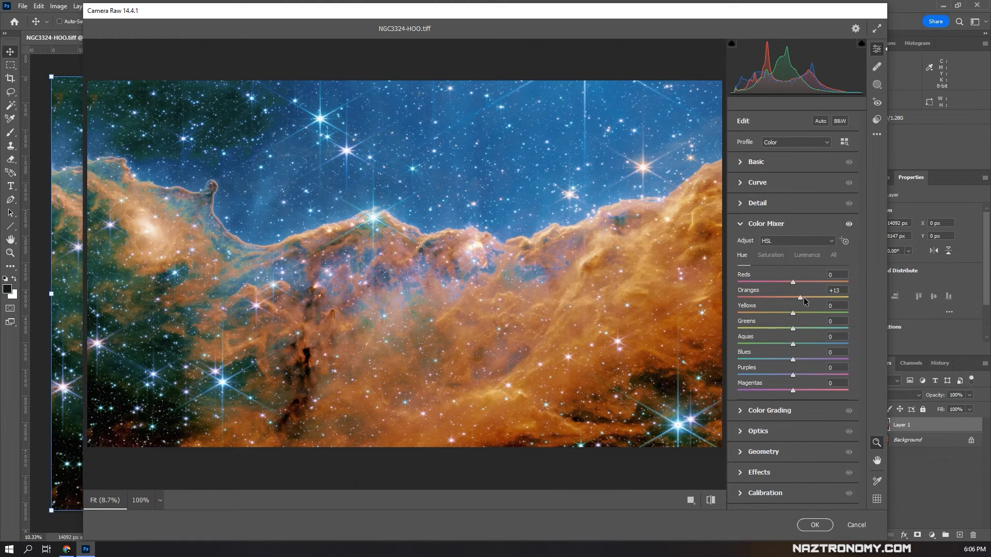
Step: Compare the nebula's colors repeatedly with the NASA reference image in Chrome and return to Camera Raw
{"action": "key", "text": "alt+Tab"}
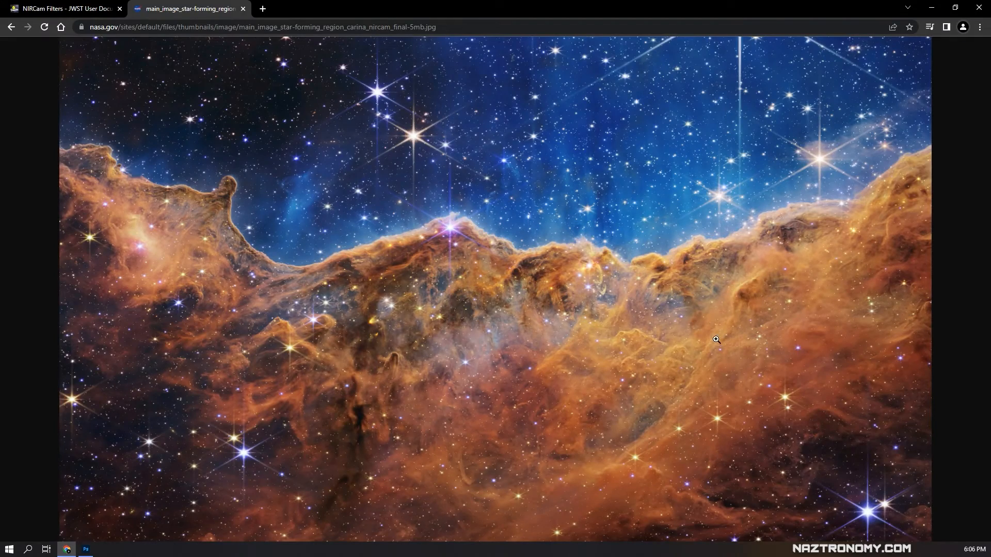
{"action": "key", "text": "alt+Tab"}
{"action": "key", "text": "alt+Tab"}
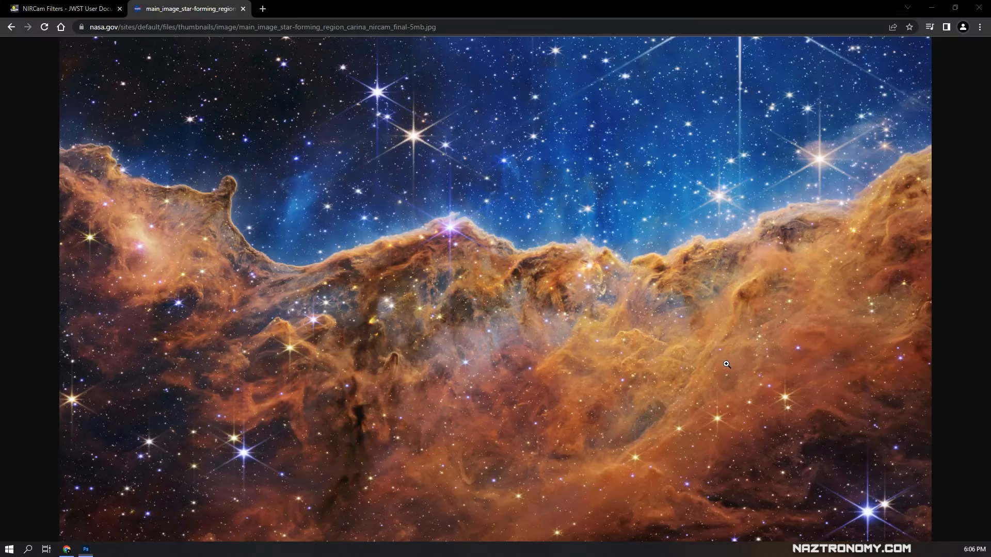
{"action": "key", "text": "alt+Tab"}
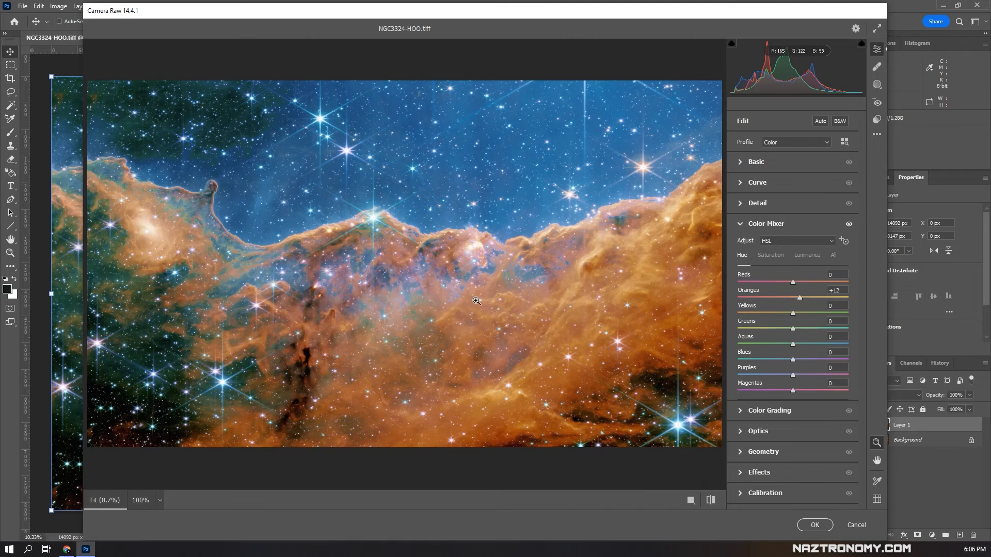
{"action": "key", "text": "alt+Tab"}
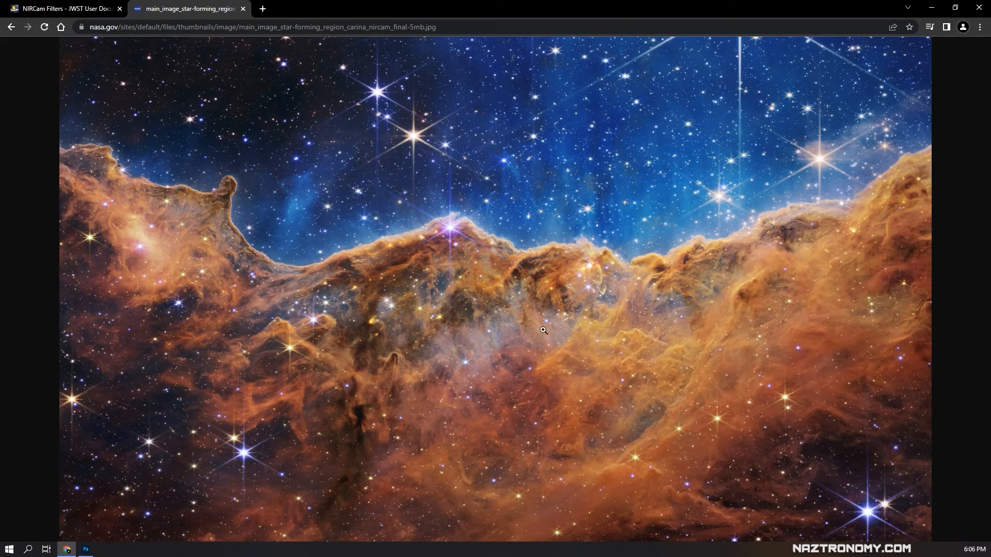
{"action": "key", "text": "alt+Tab"}
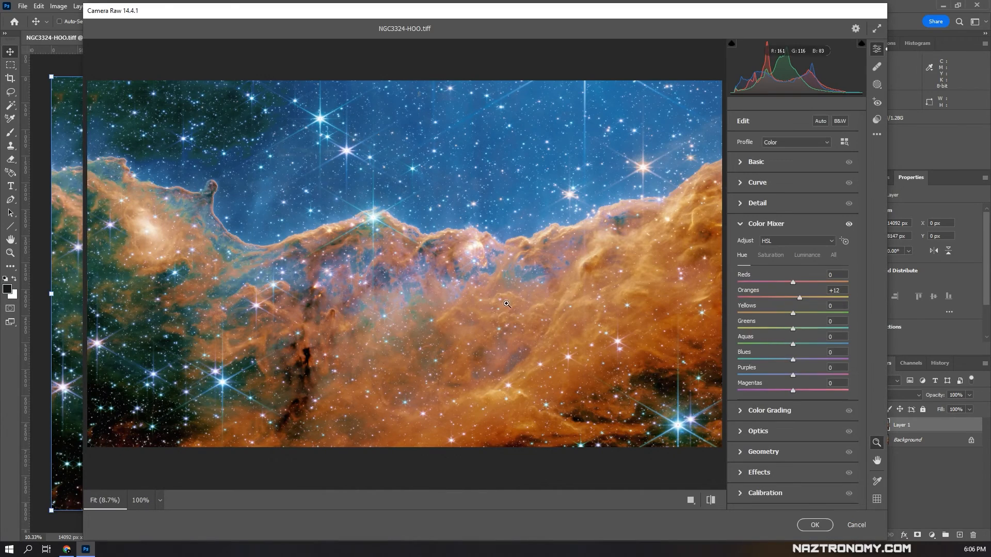
{"action": "key", "text": "alt+Tab"}
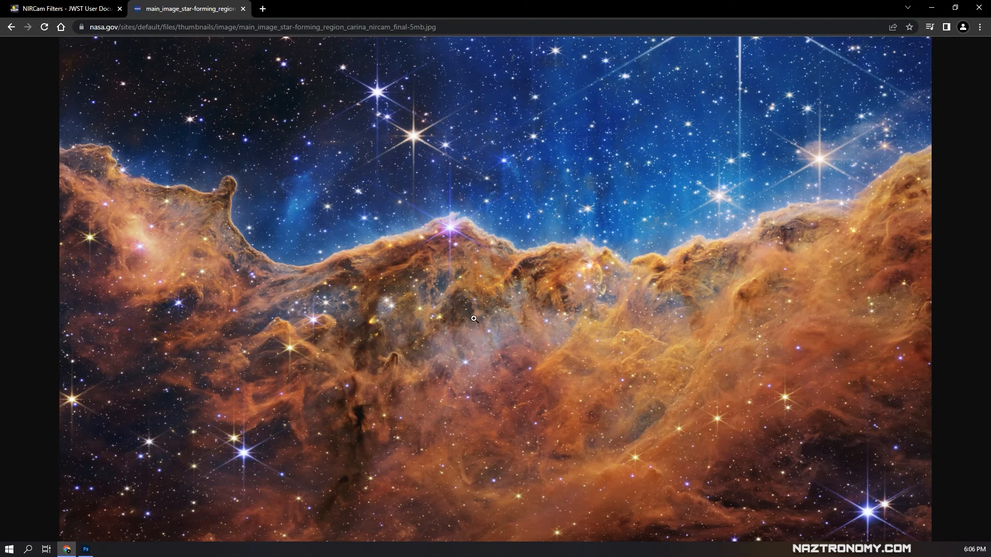
{"action": "key", "text": "alt+Tab"}
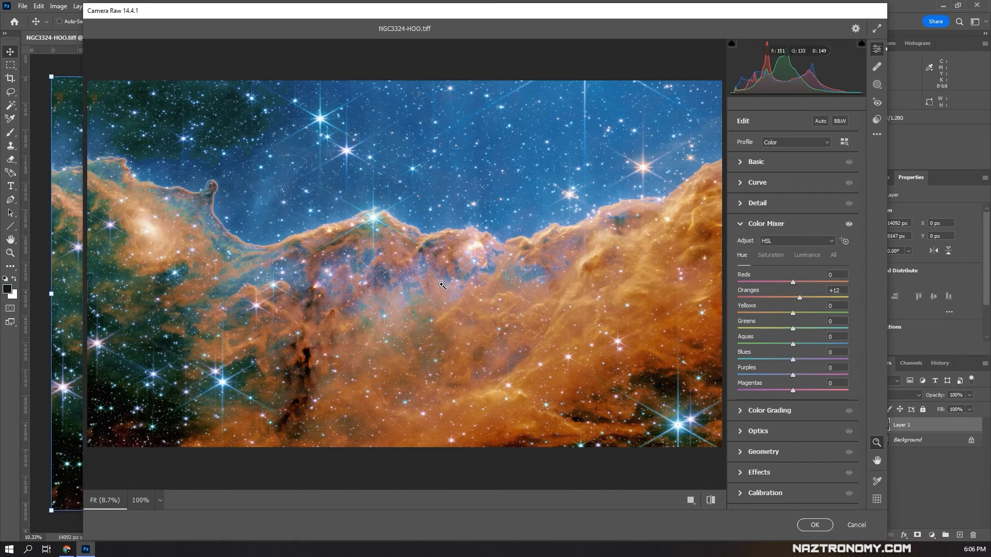
Step: Try the Reds hue at -100, settle it at -4, and set the Yellows hue to -12
{"action": "left_click_drag", "start_coordinate": [793, 283], "coordinate": [714, 283]}
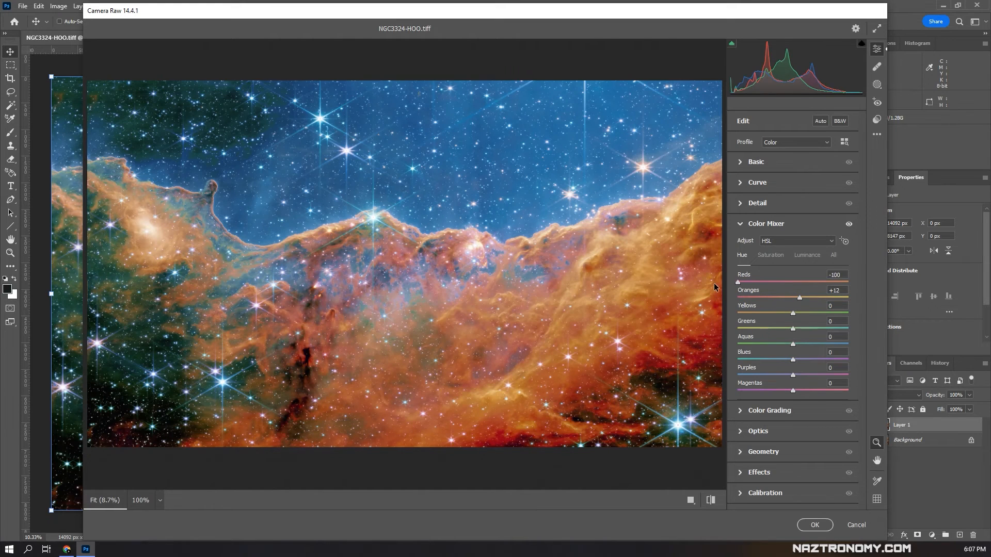
{"action": "left_click_drag", "start_coordinate": [720, 283], "coordinate": [791, 295]}
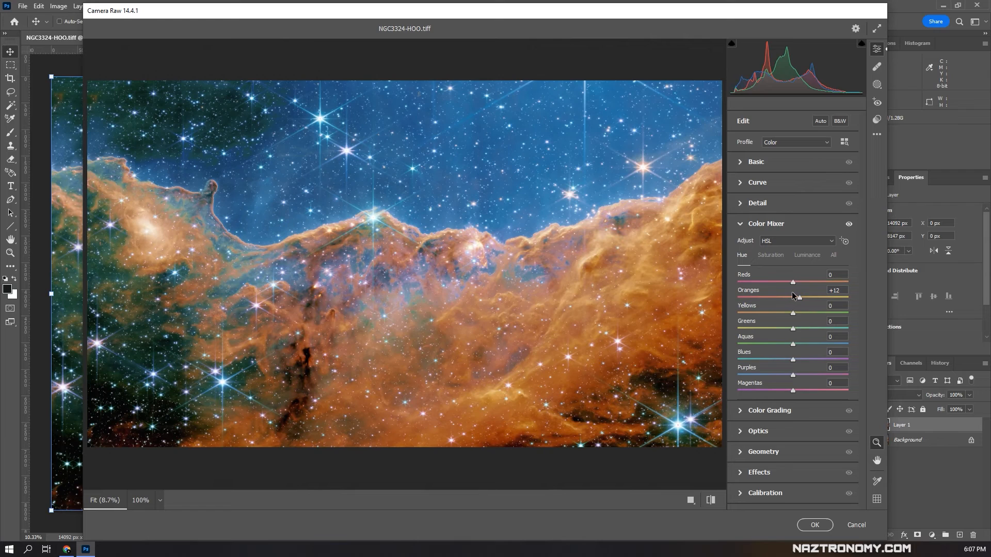
{"action": "left_click_drag", "start_coordinate": [793, 313], "coordinate": [738, 317]}
Step: Try strong hue shifts for Greens and Aquas and reset both to 0, set Blues to +3, and test Purples before returning it to 0
{"action": "left_click_drag", "start_coordinate": [865, 328], "coordinate": [849, 340]}
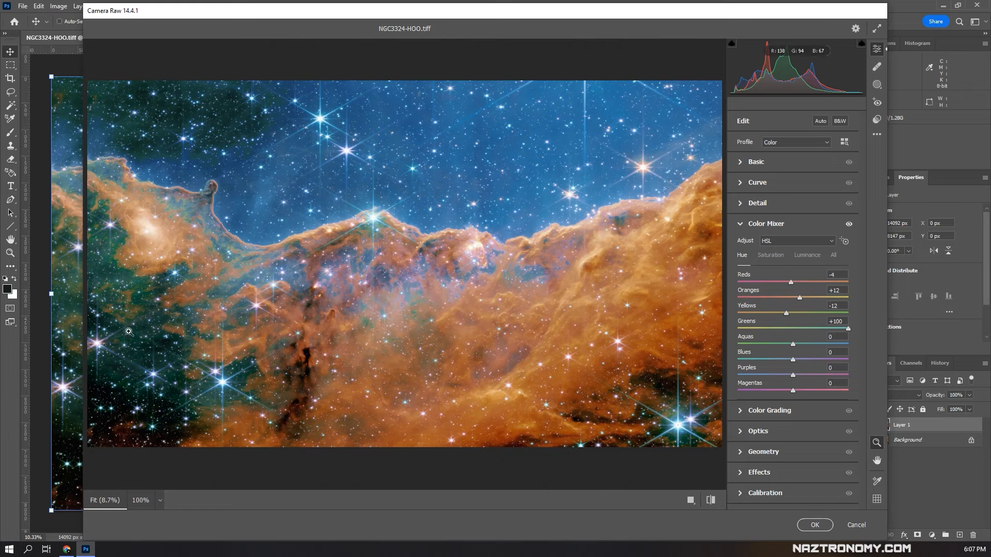
{"action": "left_click_drag", "start_coordinate": [849, 331], "coordinate": [749, 333]}
{"action": "left_click_drag", "start_coordinate": [738, 328], "coordinate": [848, 344]}
{"action": "left_click_drag", "start_coordinate": [736, 347], "coordinate": [866, 347]}
{"action": "double_click", "coordinate": [825, 343]}
{"action": "mouse_move", "coordinate": [794, 360]}
{"action": "left_mouse_down"}
{"action": "mouse_move", "coordinate": [738, 360]}
{"action": "mouse_move", "coordinate": [864, 360]}
{"action": "mouse_move", "coordinate": [699, 360]}
{"action": "mouse_move", "coordinate": [845, 361]}
{"action": "mouse_move", "coordinate": [793, 366]}
{"action": "left_mouse_up"}
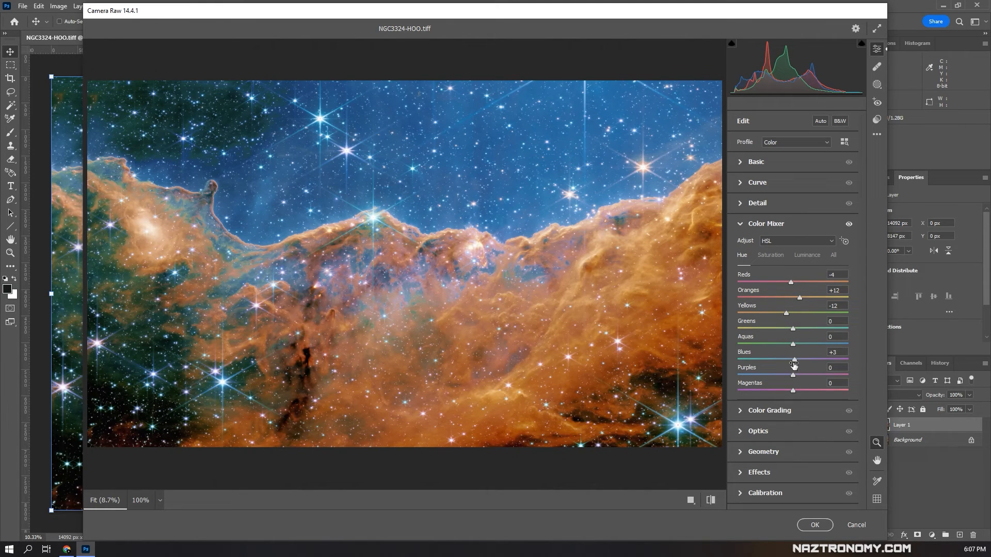
{"action": "left_click_drag", "start_coordinate": [793, 375], "coordinate": [768, 376]}
Step: Compare the image with the Color Mixer adjustments switched off and on
{"action": "left_click", "coordinate": [849, 224]}
{"action": "left_click", "coordinate": [849, 225]}
{"action": "left_click", "coordinate": [849, 224]}
{"action": "left_click", "coordinate": [849, 224]}
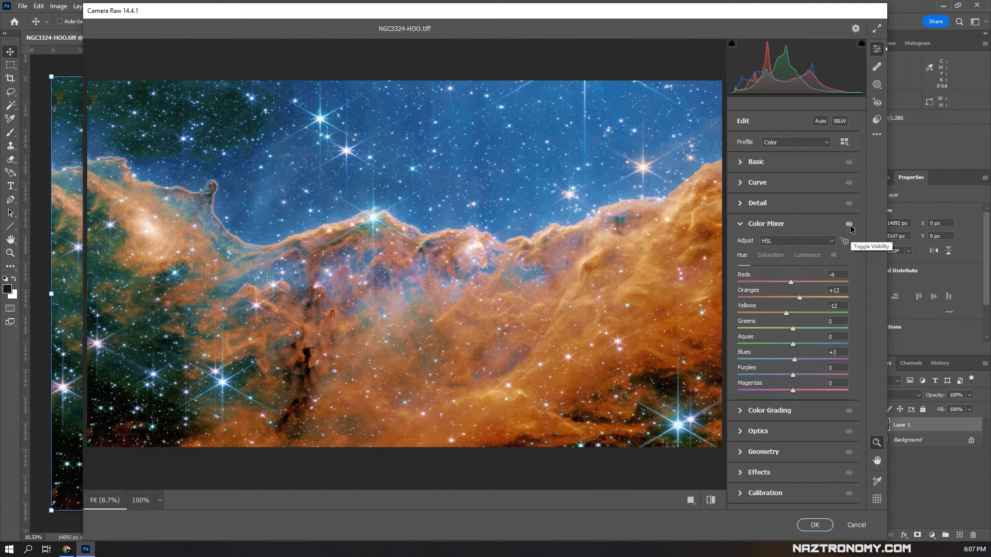
{"action": "left_click", "coordinate": [849, 225]}
{"action": "left_click", "coordinate": [849, 224]}
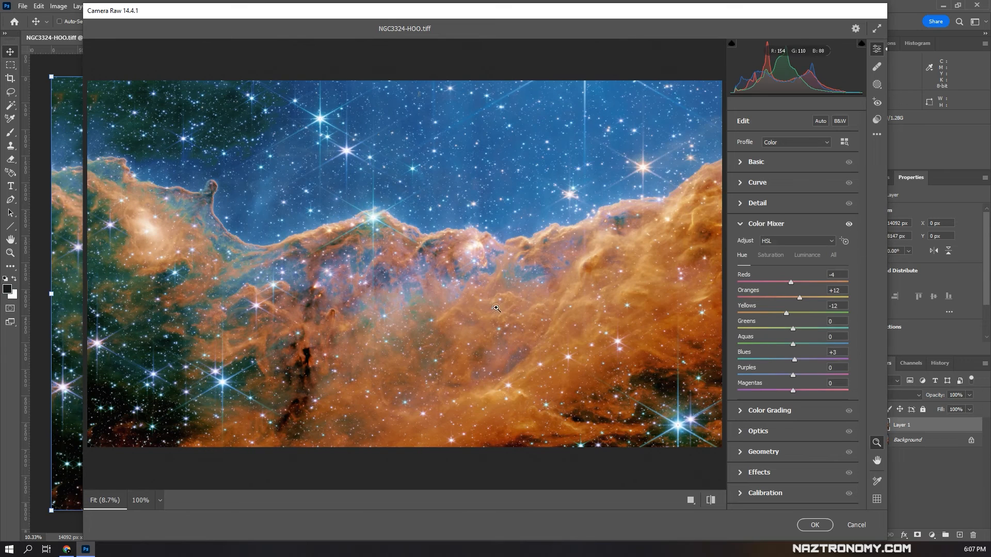
Step: Set the saturation of Reds to +4, Oranges to +5 and Blues to +14, checking against the NASA reference image in Chrome
{"action": "left_click", "coordinate": [779, 258]}
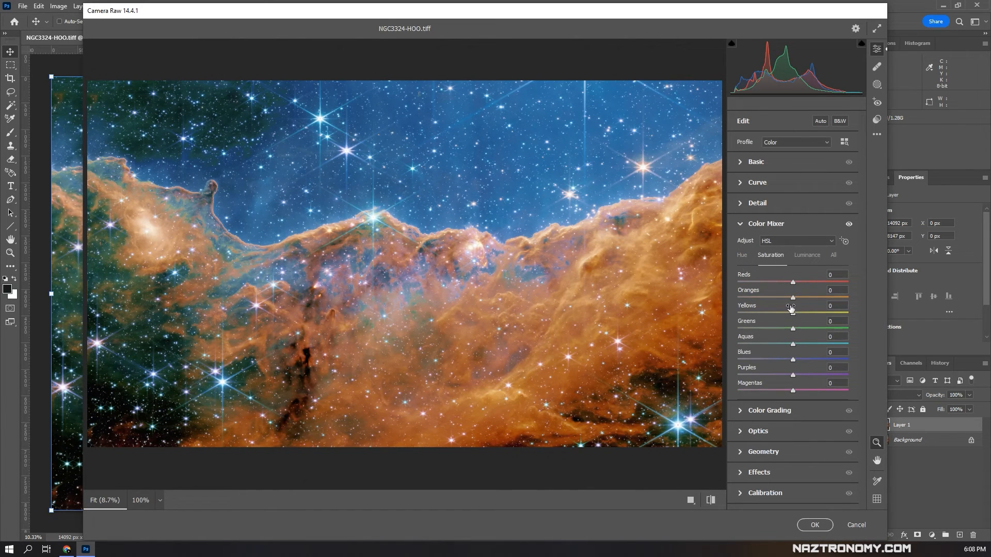
{"action": "left_click_drag", "start_coordinate": [816, 279], "coordinate": [796, 310]}
{"action": "mouse_move", "coordinate": [793, 362]}
{"action": "left_mouse_down"}
{"action": "mouse_move", "coordinate": [816, 355]}
{"action": "mouse_move", "coordinate": [793, 361]}
{"action": "mouse_move", "coordinate": [804, 357]}
{"action": "left_mouse_up"}
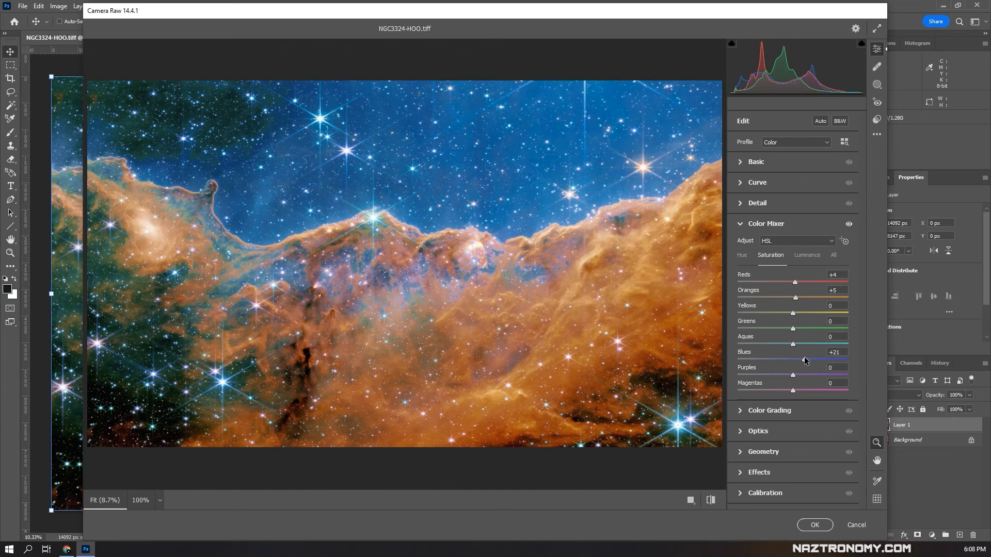
{"action": "key", "text": "alt+Tab"}
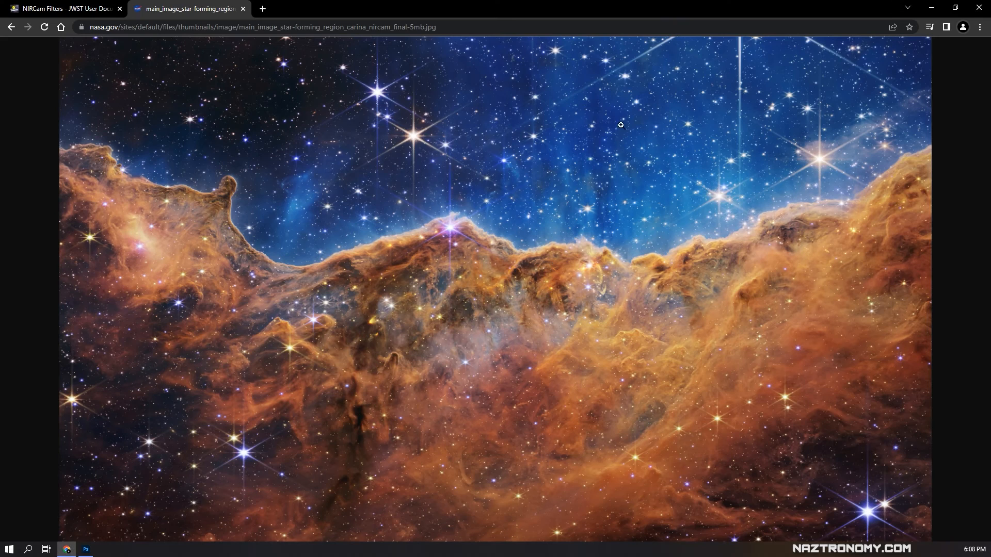
{"action": "key", "text": "alt+Tab"}
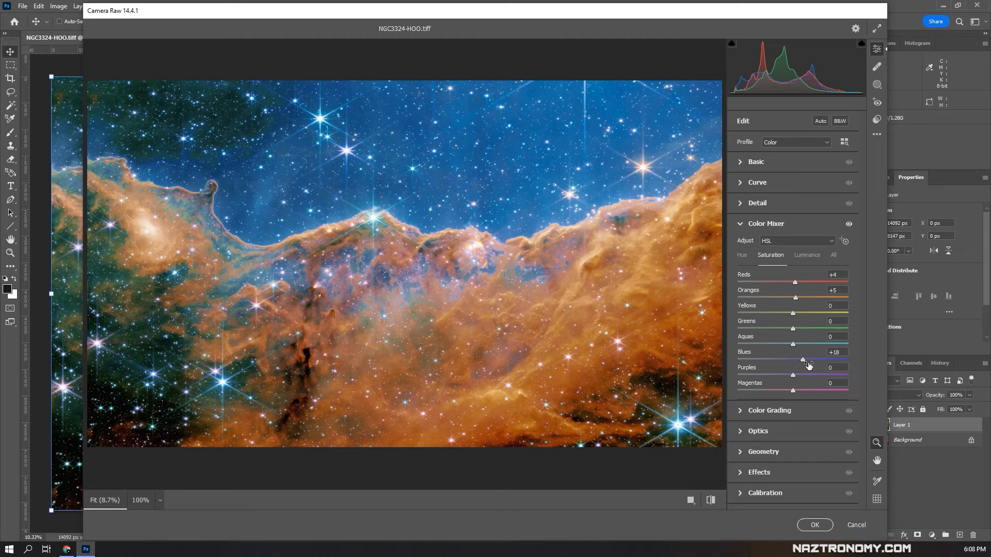
{"action": "mouse_move", "coordinate": [802, 359]}
{"action": "left_mouse_down"}
{"action": "mouse_move", "coordinate": [731, 360]}
{"action": "mouse_move", "coordinate": [798, 360]}
{"action": "left_mouse_up"}
Step: Set the saturation of Aquas to -15 and Greens to -19, inspecting the bright star on the nebula's ridge up close
{"action": "left_click", "coordinate": [370, 227]}
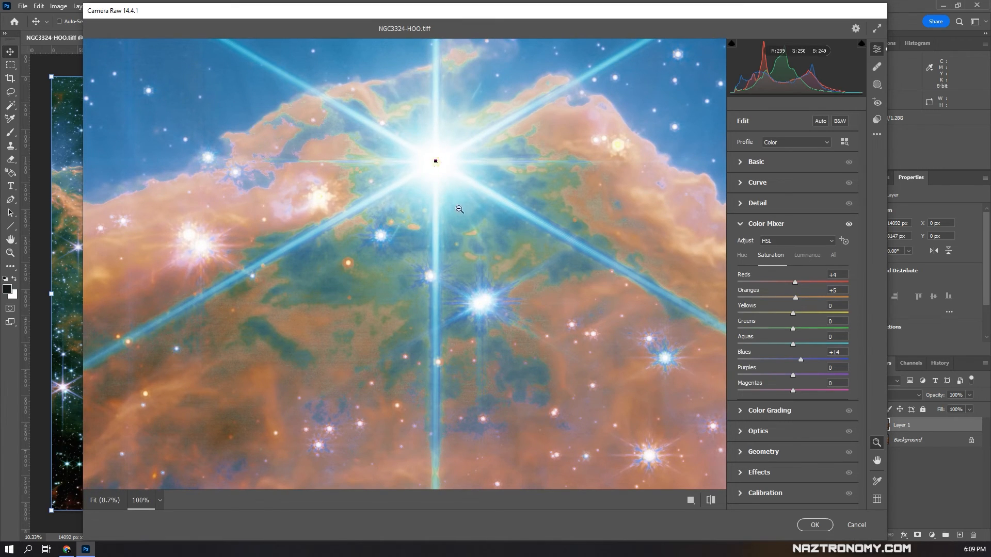
{"action": "left_click", "coordinate": [435, 201]}
{"action": "left_click_drag", "start_coordinate": [792, 345], "coordinate": [775, 329]}
{"action": "left_click", "coordinate": [374, 223]}
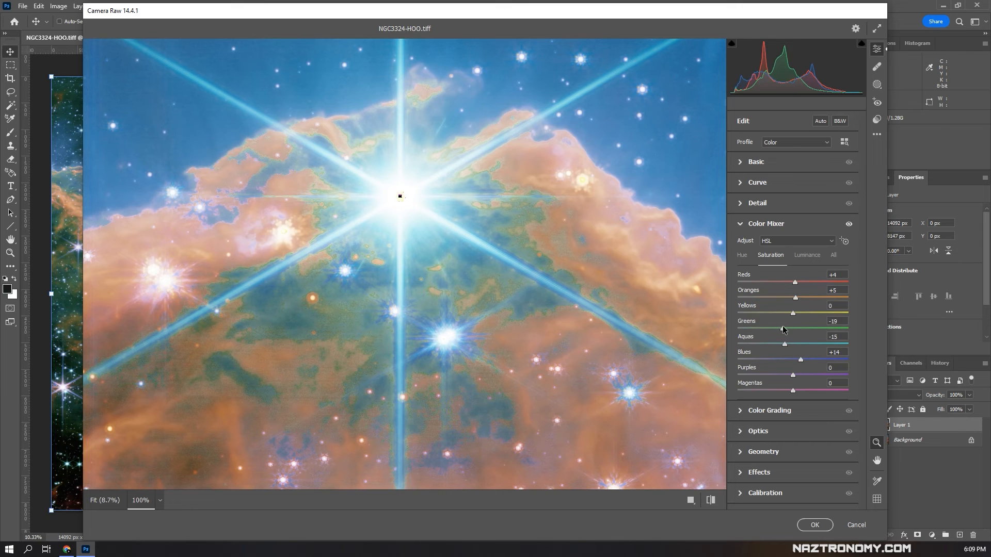
Step: Set the Aquas hue to +50 and the Blues hue to 0, and return the Color Mixer to luminance adjustment
{"action": "left_click", "coordinate": [742, 256]}
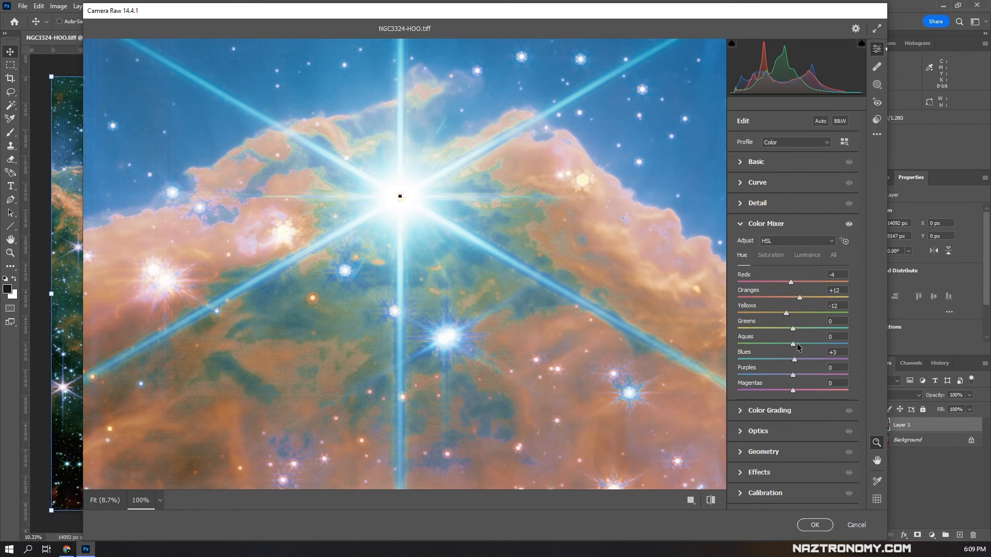
{"action": "left_click_drag", "start_coordinate": [792, 344], "coordinate": [821, 341]}
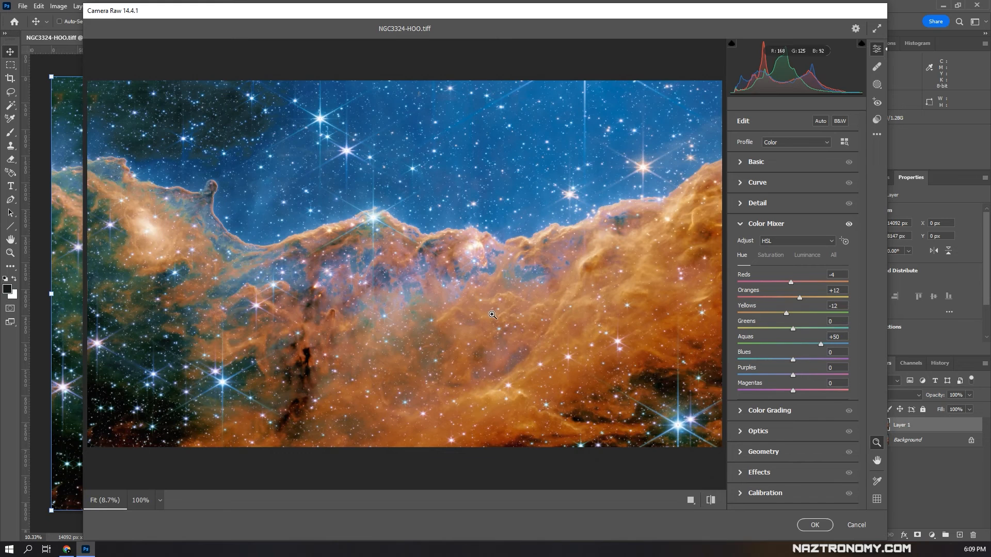
{"action": "left_click_drag", "start_coordinate": [814, 347], "coordinate": [796, 358]}
{"action": "left_click", "coordinate": [803, 257]}
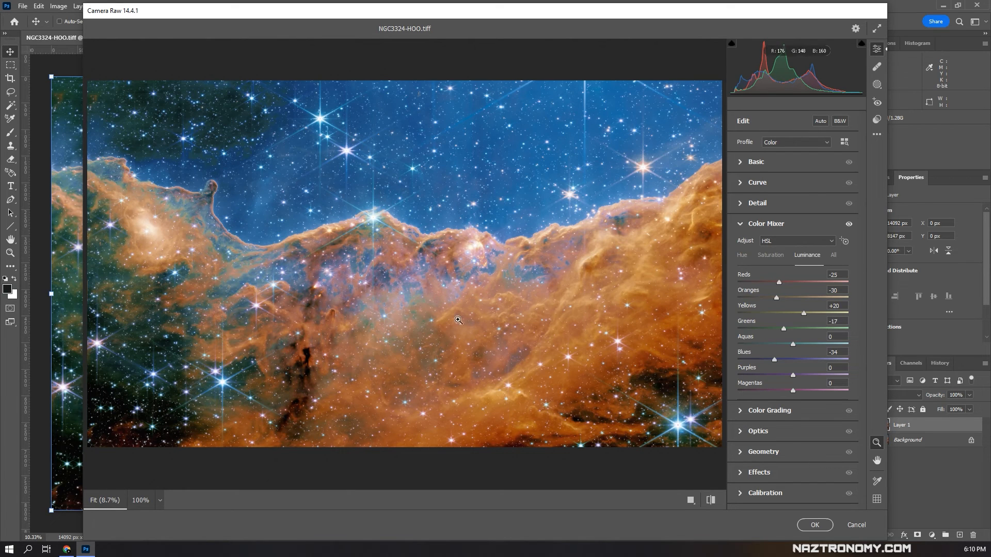
Step: Compare the edit with the NASA image in Chrome, with Carina-HSO_2_sm.jpg in the photo viewer, and with the Color Mixer adjustments off
{"action": "left_click", "coordinate": [65, 549]}
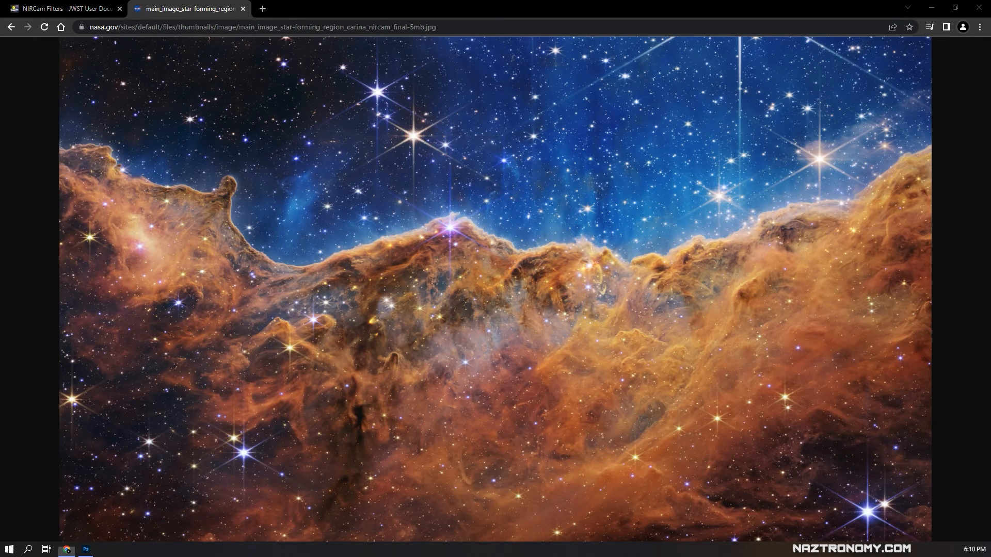
{"action": "left_click_drag", "start_coordinate": [577, 16], "coordinate": [586, 4]}
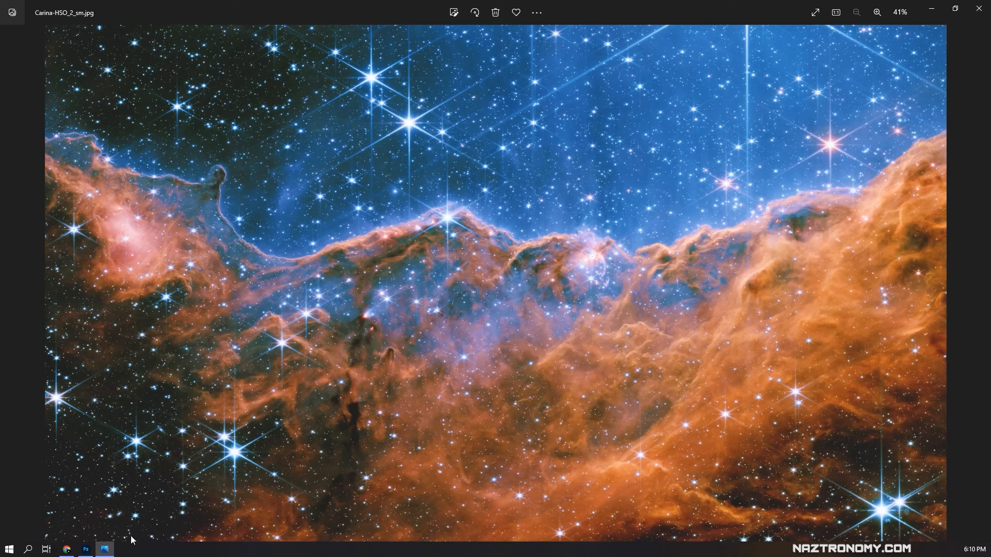
{"action": "left_click", "coordinate": [88, 550]}
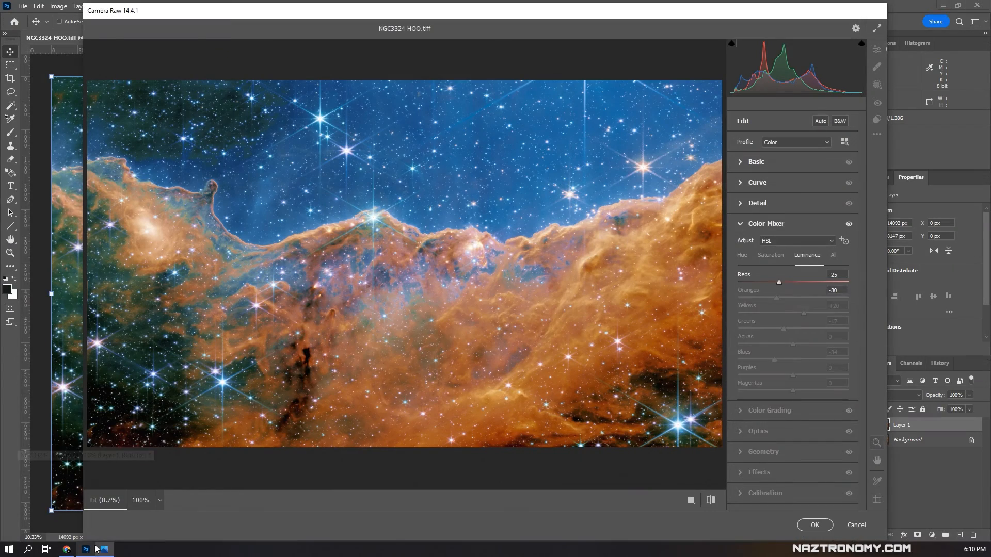
{"action": "left_click", "coordinate": [66, 550]}
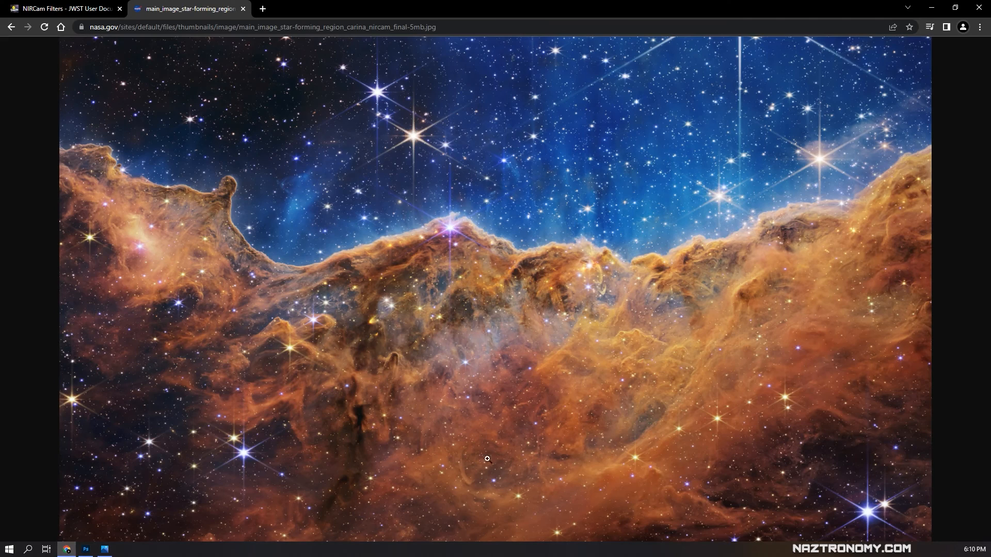
{"action": "left_click", "coordinate": [104, 549]}
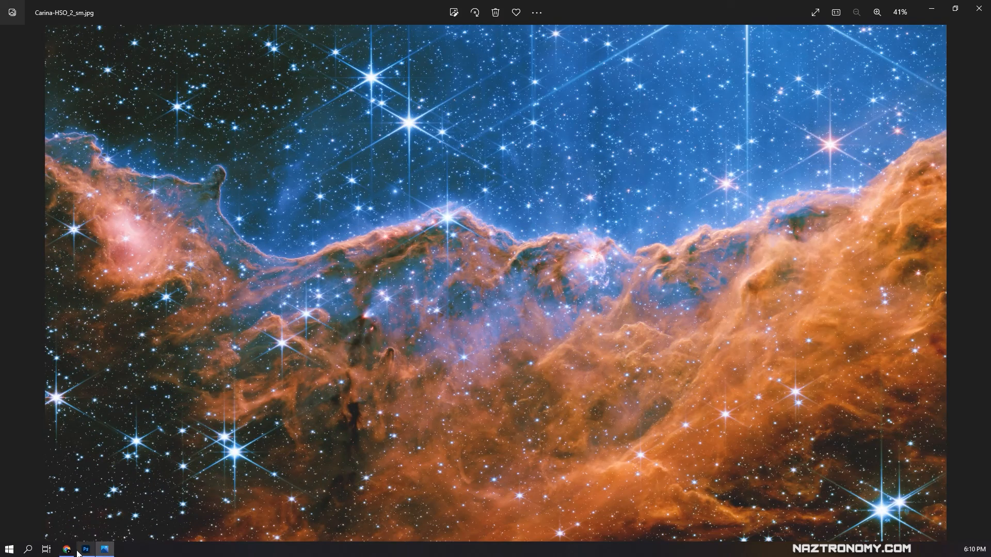
{"action": "left_click", "coordinate": [66, 550]}
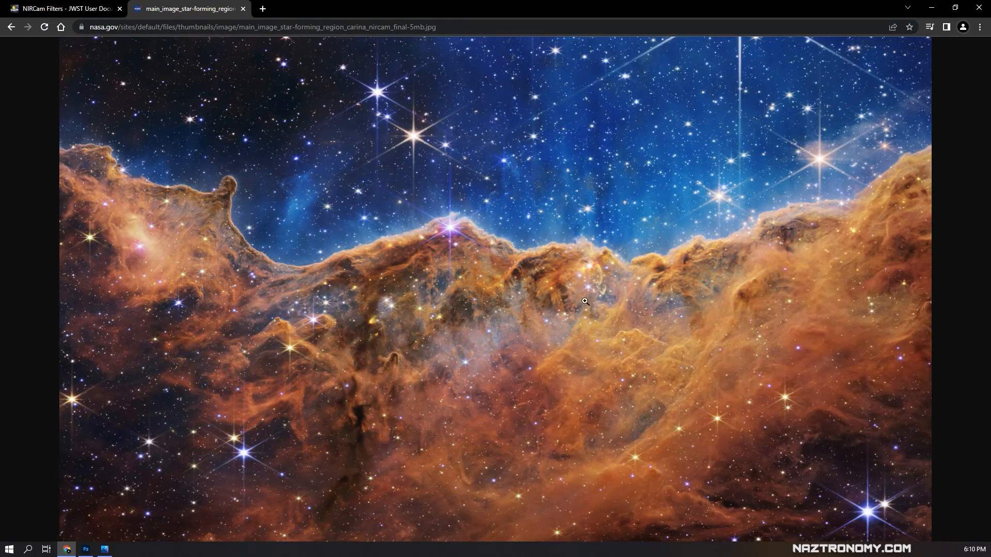
{"action": "left_click", "coordinate": [86, 550]}
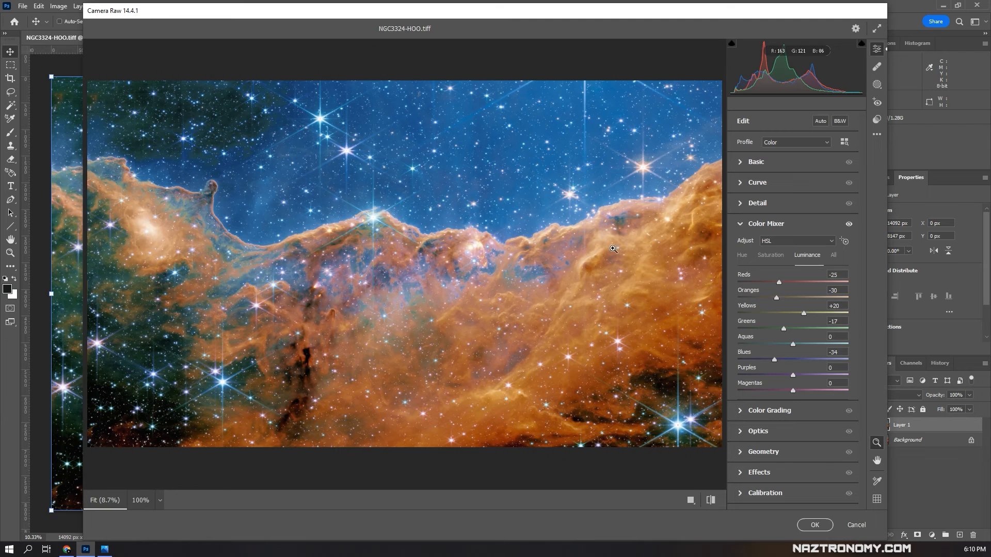
{"action": "left_click", "coordinate": [848, 223]}
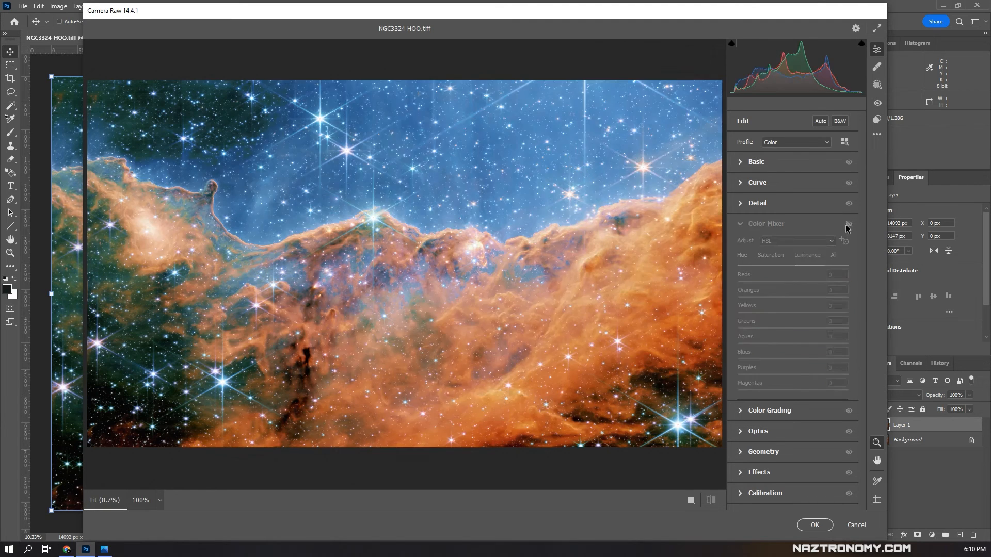
Step: Set the basic Contrast to +26, compare the image without and with it, and set Shadows to -5
{"action": "left_click", "coordinate": [740, 183]}
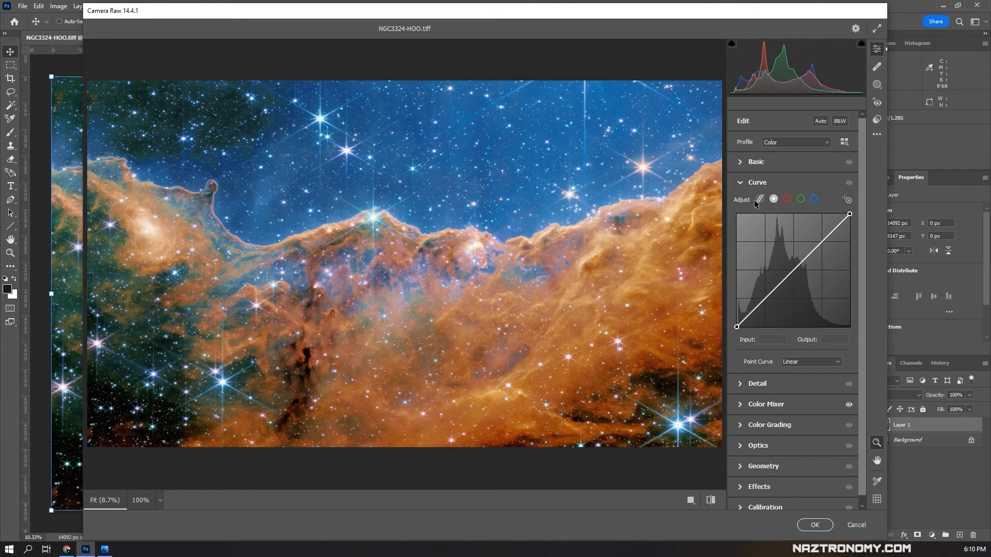
{"action": "left_click", "coordinate": [743, 162]}
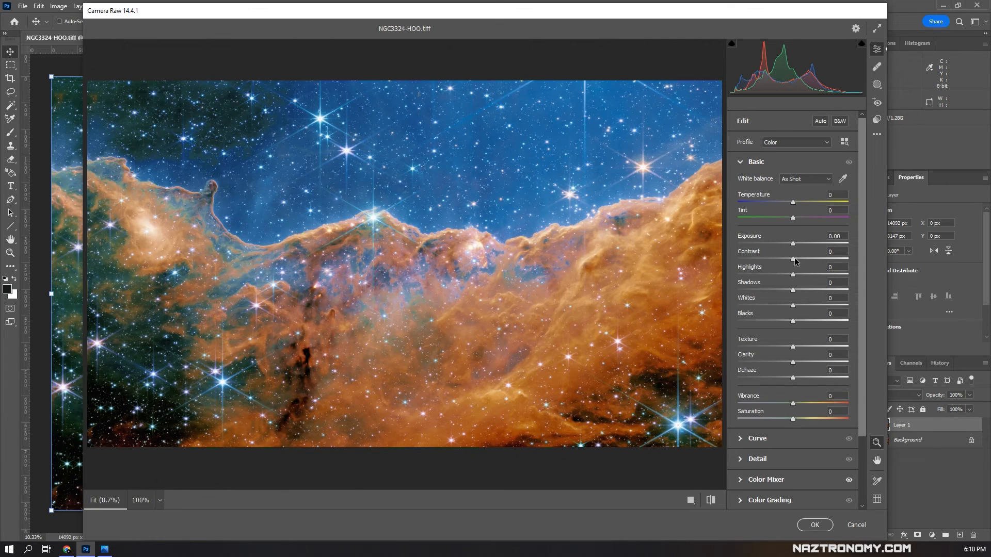
{"action": "mouse_move", "coordinate": [796, 261]}
{"action": "left_mouse_down"}
{"action": "mouse_move", "coordinate": [854, 265]}
{"action": "mouse_move", "coordinate": [797, 271]}
{"action": "mouse_move", "coordinate": [826, 269]}
{"action": "mouse_move", "coordinate": [807, 272]}
{"action": "left_mouse_up"}
{"action": "left_click_drag", "start_coordinate": [849, 162], "coordinate": [849, 162]}
{"action": "left_click_drag", "start_coordinate": [808, 258], "coordinate": [809, 258]}
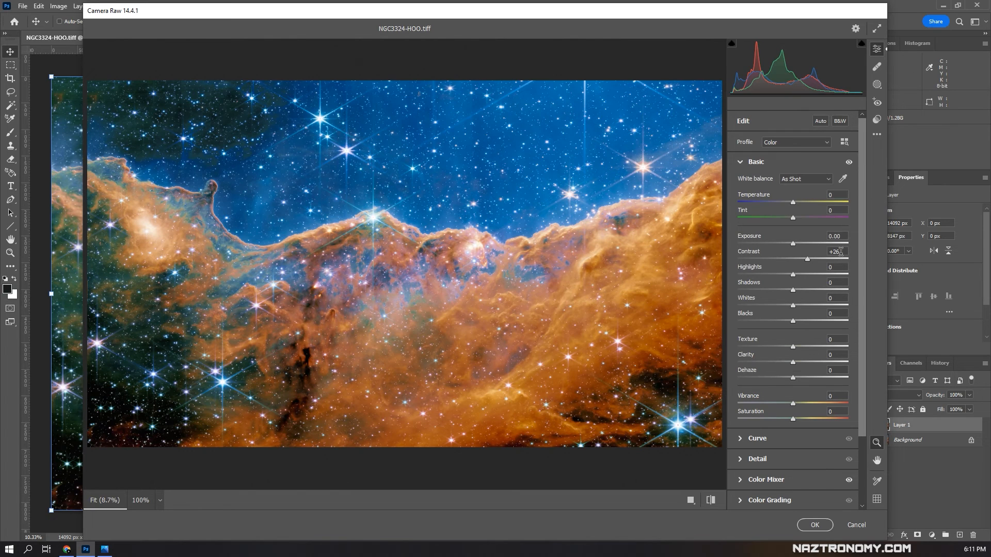
{"action": "left_click_drag", "start_coordinate": [849, 162], "coordinate": [848, 168]}
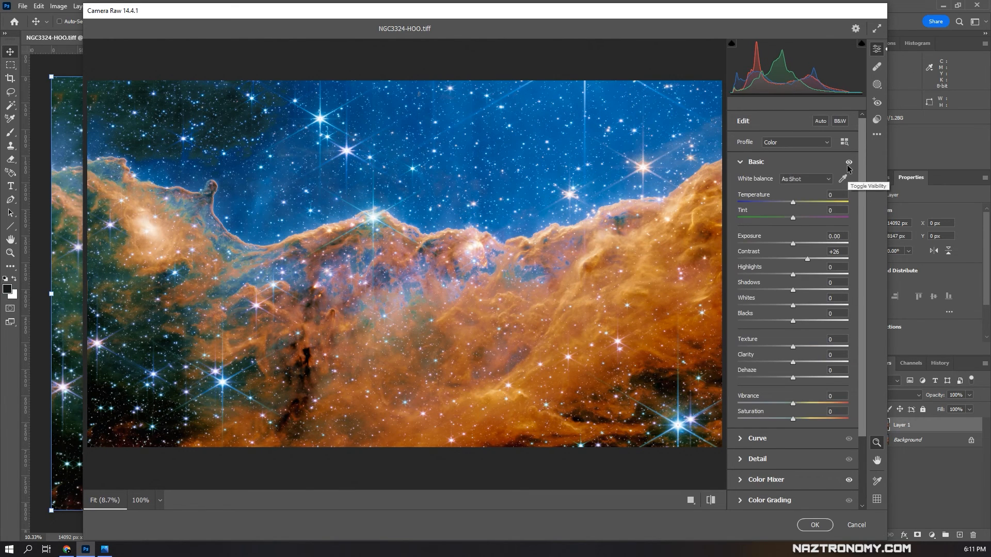
{"action": "mouse_move", "coordinate": [793, 291]}
{"action": "left_mouse_down"}
{"action": "mouse_move", "coordinate": [744, 292]}
{"action": "mouse_move", "coordinate": [841, 292]}
{"action": "mouse_move", "coordinate": [733, 309]}
{"action": "mouse_move", "coordinate": [793, 305]}
{"action": "left_mouse_up"}
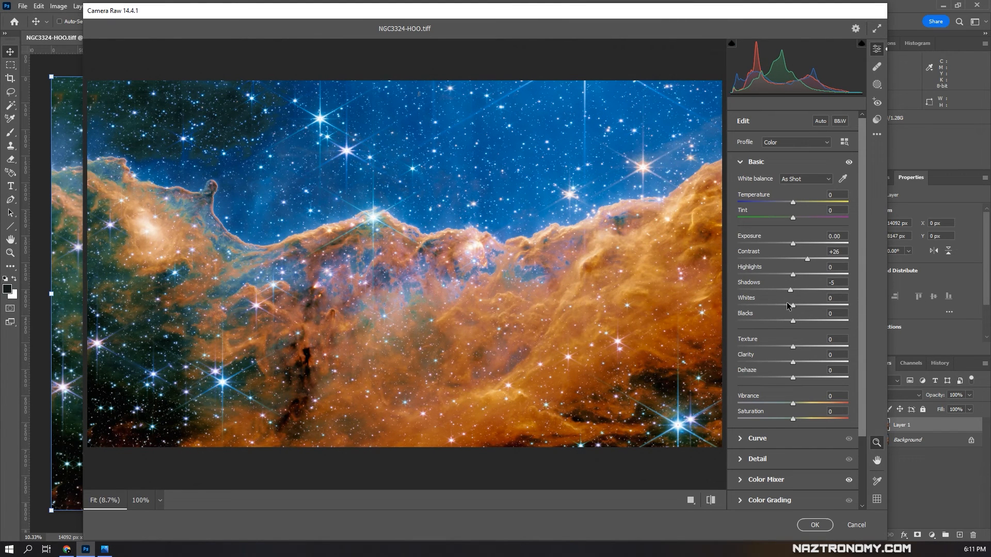
Step: Set Dehaze and Clarity to +10 each, comparing the image without and with the Basic adjustments
{"action": "left_click", "coordinate": [833, 339]}
{"action": "mouse_move", "coordinate": [794, 381]}
{"action": "left_mouse_down"}
{"action": "mouse_move", "coordinate": [883, 381]}
{"action": "mouse_move", "coordinate": [699, 385]}
{"action": "mouse_move", "coordinate": [882, 388]}
{"action": "mouse_move", "coordinate": [798, 374]}
{"action": "left_mouse_up"}
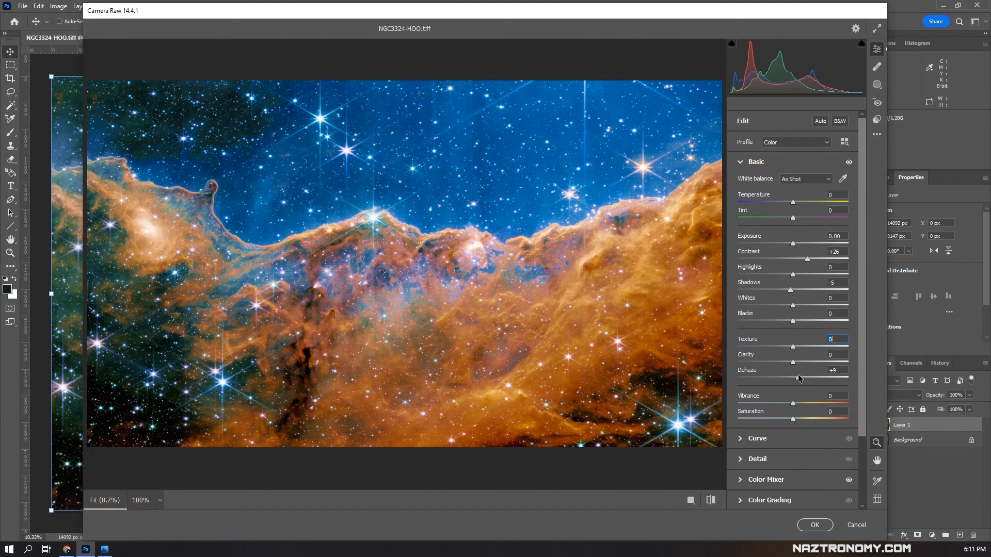
{"action": "left_click", "coordinate": [849, 163]}
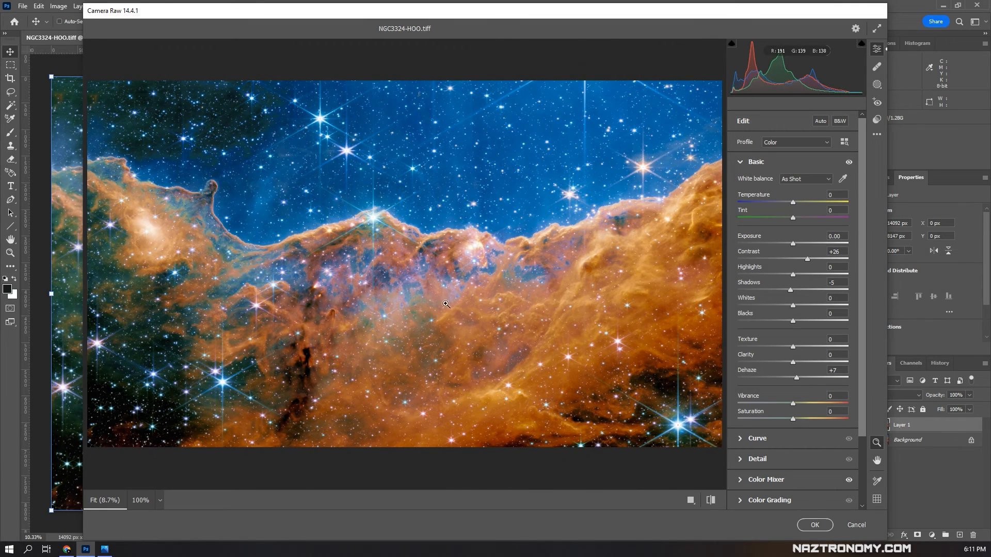
{"action": "mouse_move", "coordinate": [798, 381]}
{"action": "left_mouse_down"}
{"action": "mouse_move", "coordinate": [735, 361]}
{"action": "mouse_move", "coordinate": [869, 365]}
{"action": "mouse_move", "coordinate": [797, 362]}
{"action": "left_mouse_up"}
{"action": "left_click", "coordinate": [849, 162]}
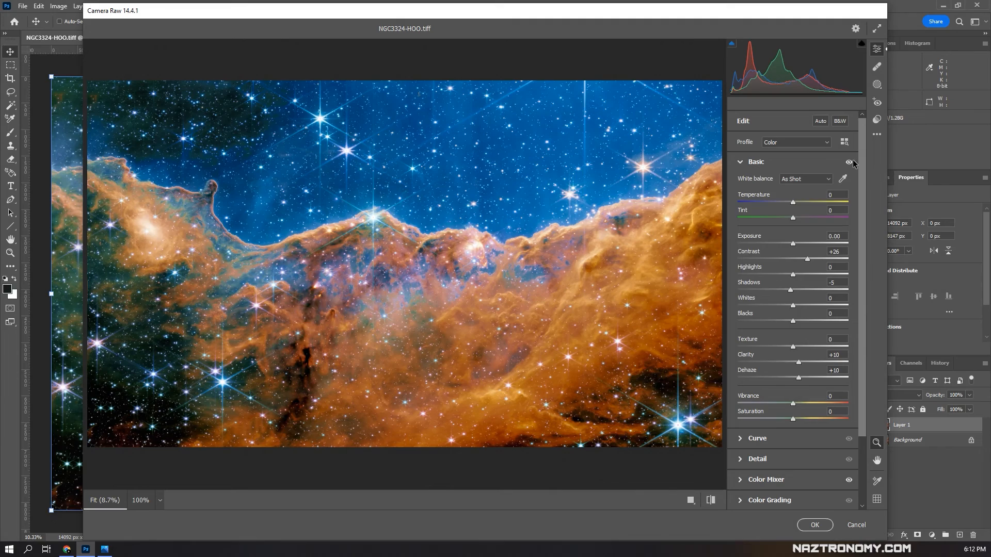
{"action": "left_click", "coordinate": [849, 162]}
Step: Preview the image in grayscale with Vibrance at 0 and Saturation at -100, inspecting the pillar on the nebula's ridge up close
{"action": "left_click_drag", "start_coordinate": [793, 406], "coordinate": [701, 426]}
{"action": "double_click", "coordinate": [771, 404]}
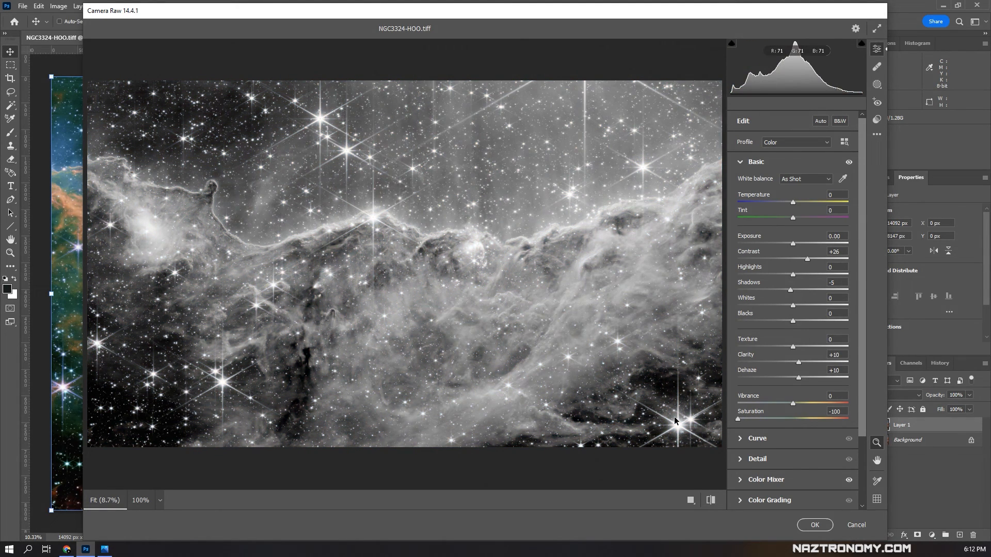
{"action": "left_click", "coordinate": [197, 183]}
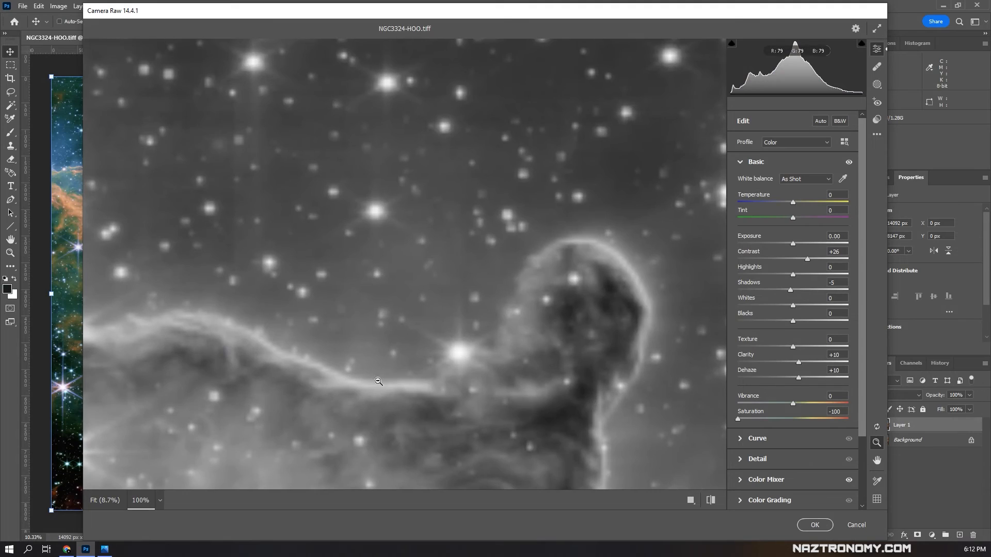
{"action": "scroll", "coordinate": [506, 438], "scroll_direction": "down", "scroll_amount": 4}
{"action": "scroll", "coordinate": [539, 203], "scroll_direction": "down", "scroll_amount": 6}
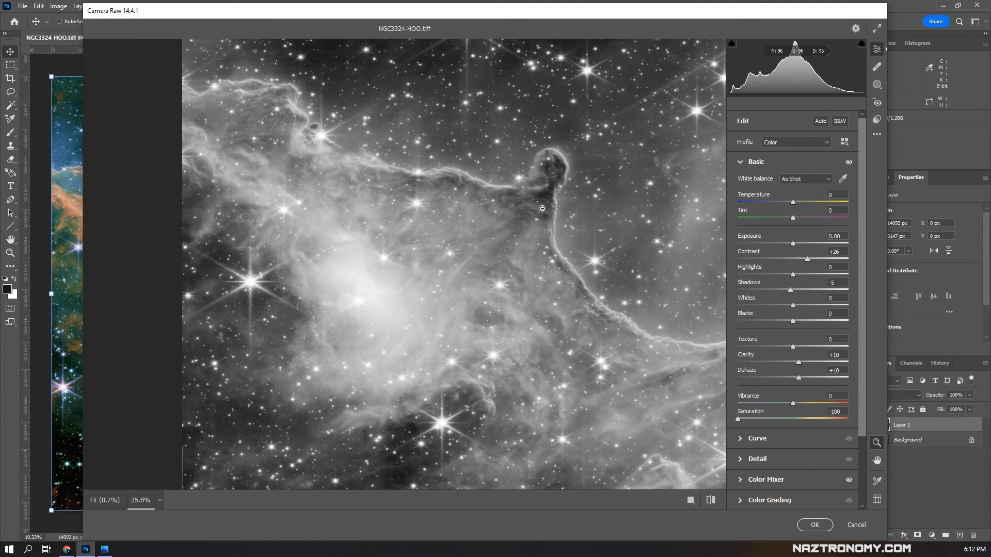
{"action": "scroll", "coordinate": [543, 208], "scroll_direction": "down", "scroll_amount": 3}
Step: Set Saturation to -5, apply the Camera Raw edits to Layer 1, and compare the image with that layer hidden and shown
{"action": "mouse_move", "coordinate": [792, 419]}
{"action": "left_mouse_down"}
{"action": "mouse_move", "coordinate": [775, 417]}
{"action": "mouse_move", "coordinate": [823, 419]}
{"action": "mouse_move", "coordinate": [790, 419]}
{"action": "left_mouse_up"}
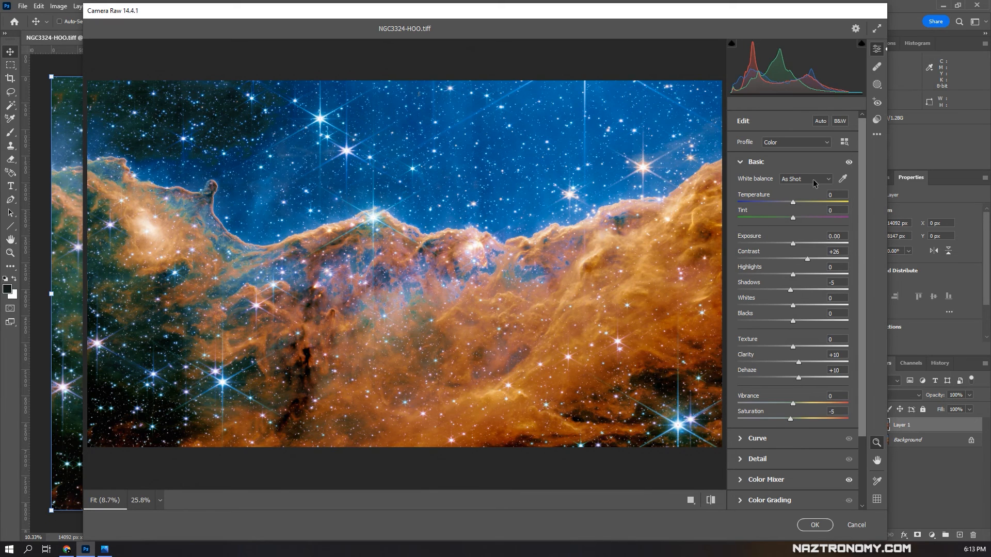
{"action": "left_click", "coordinate": [824, 527]}
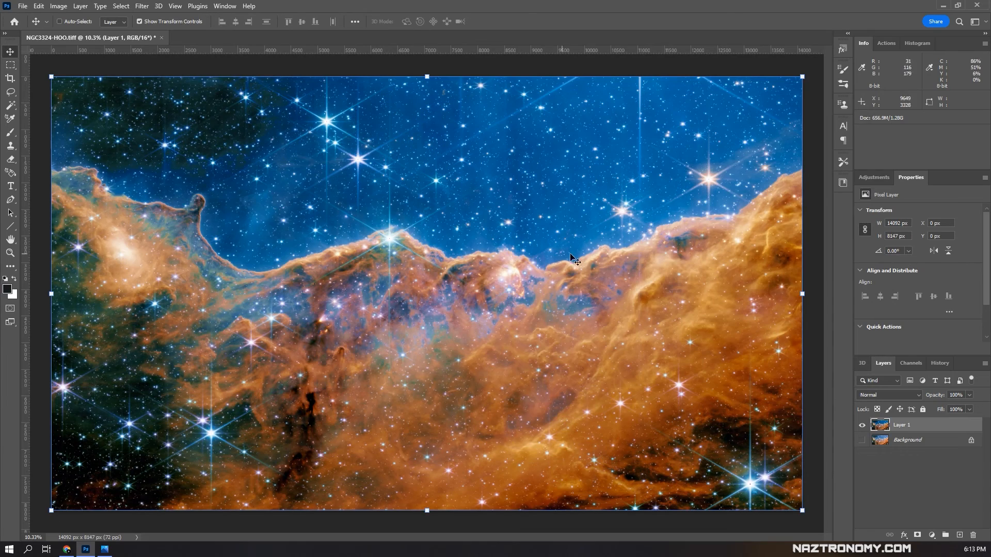
{"action": "left_click", "coordinate": [862, 426]}
{"action": "left_click", "coordinate": [863, 426]}
{"action": "left_click", "coordinate": [862, 426]}
{"action": "left_click", "coordinate": [862, 426]}
Step: Add a Curves adjustment layer above Layer 1 with Normal mode and 100% opacity
{"action": "left_click", "coordinate": [871, 177]}
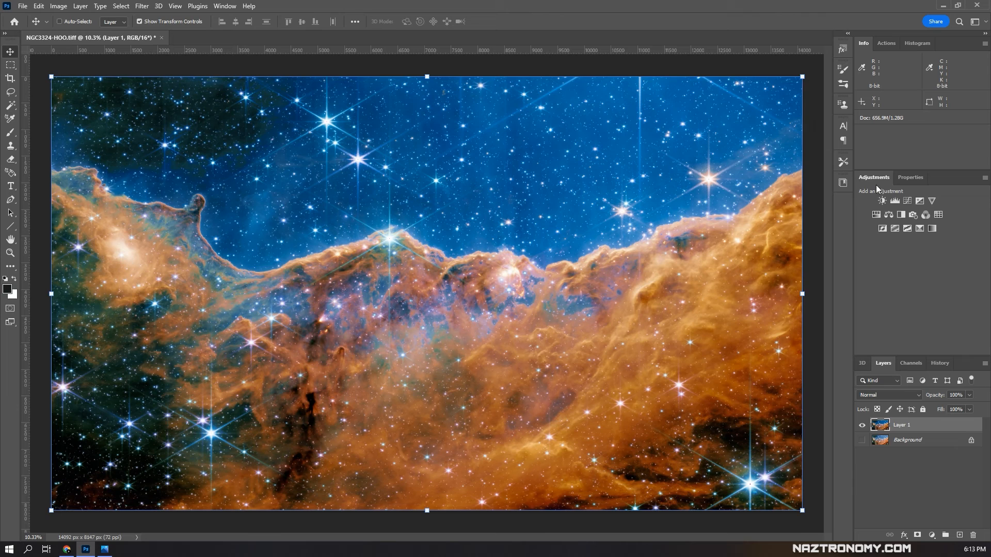
{"action": "left_click", "coordinate": [85, 7]}
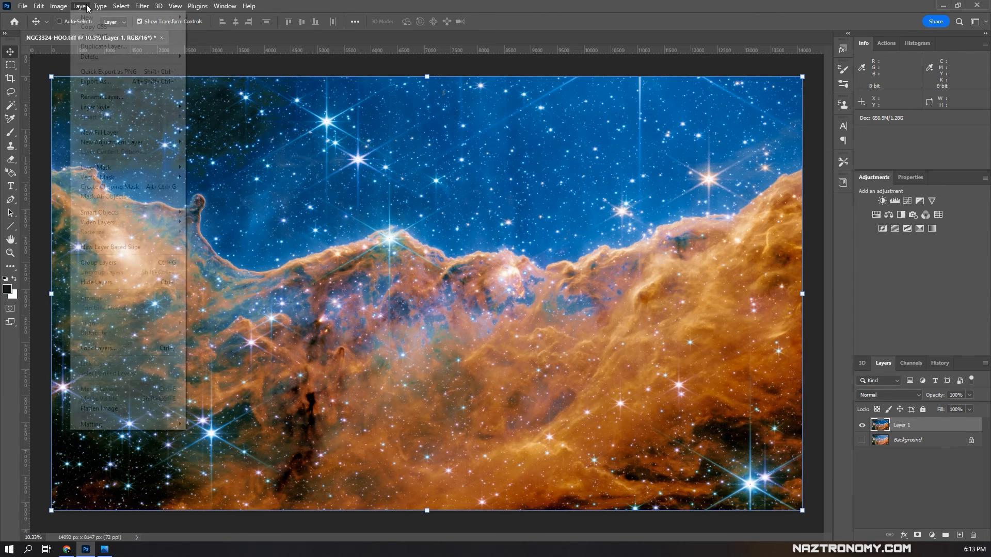
{"action": "mouse_move", "coordinate": [141, 143]}
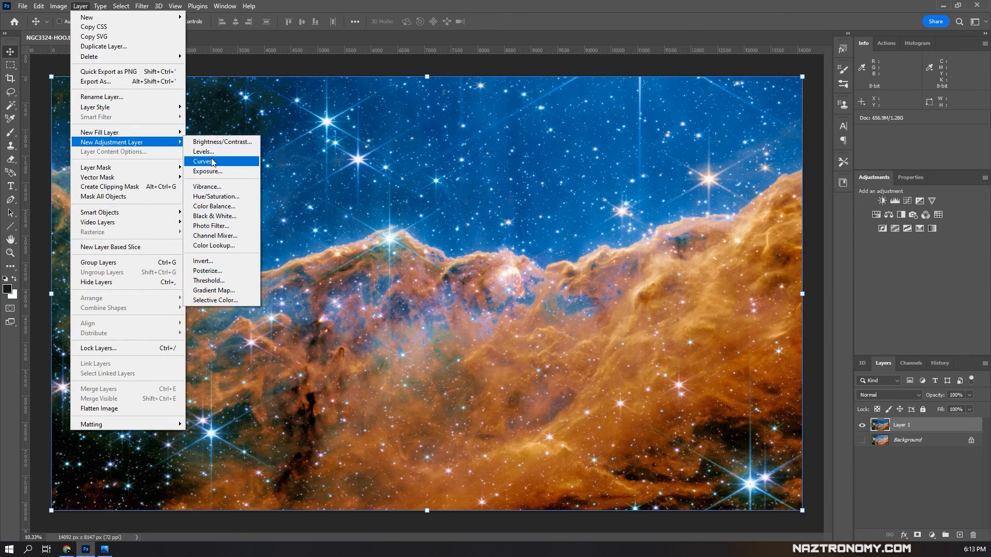
{"action": "left_click", "coordinate": [211, 162]}
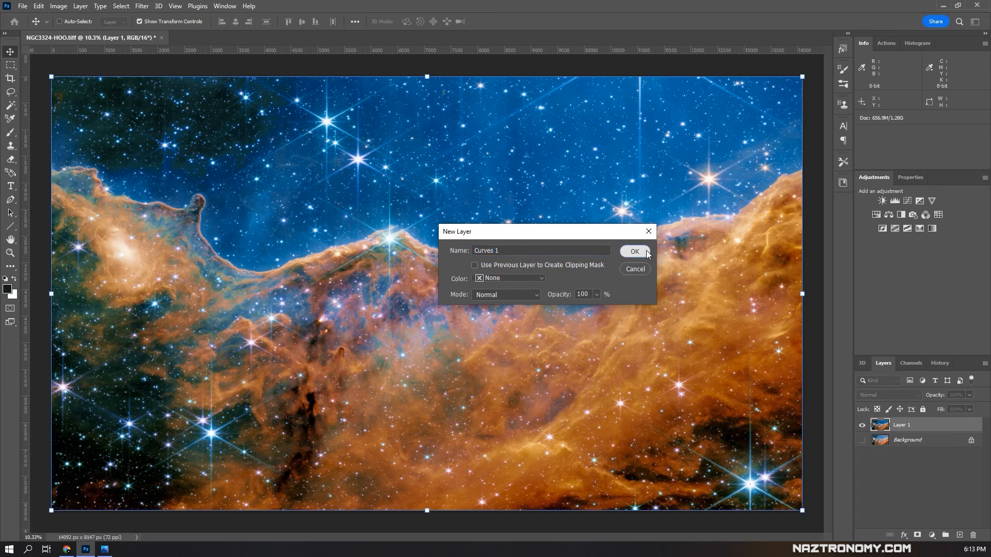
{"action": "left_click", "coordinate": [635, 251]}
Step: Shape the RGB curve into a gentle S, raising a midtone point slightly and lowering a shadow point to input 50, output 43
{"action": "left_click", "coordinate": [944, 426]}
{"action": "left_click", "coordinate": [910, 178]}
{"action": "scroll", "coordinate": [971, 267], "scroll_direction": "down", "scroll_amount": 2}
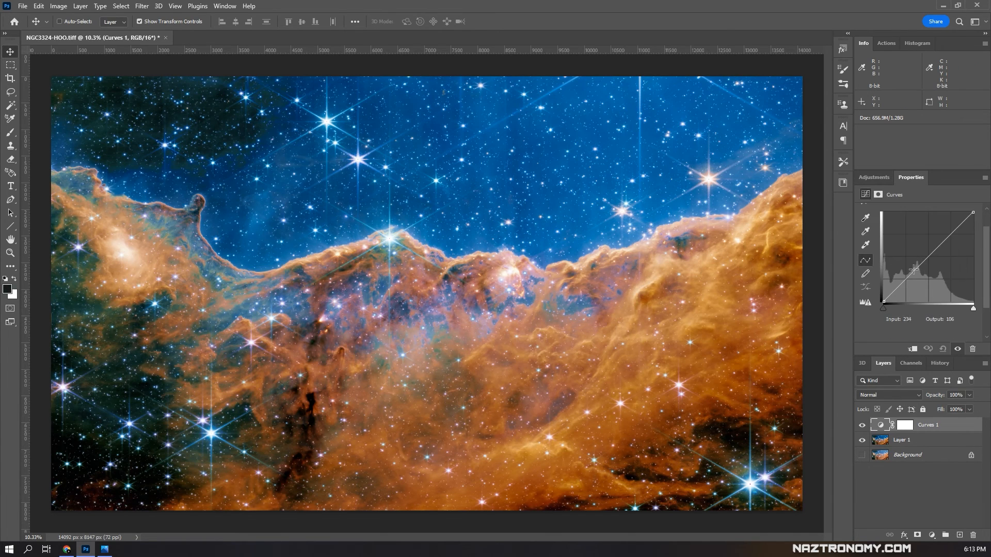
{"action": "left_click_drag", "start_coordinate": [902, 284], "coordinate": [921, 264]}
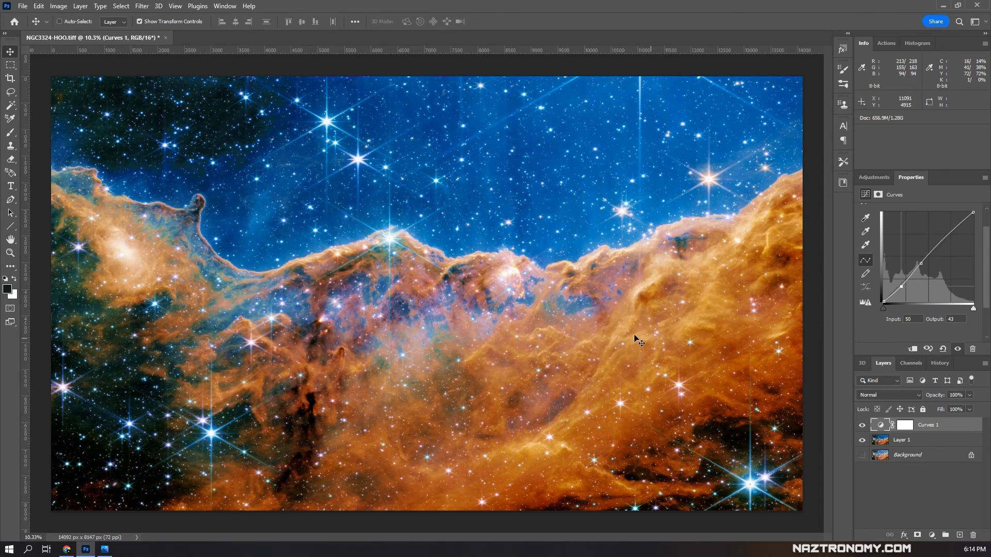
Step: Compare the edit with the NASA Carina reference image in Chrome and return to Photoshop
{"action": "left_click", "coordinate": [68, 550]}
{"action": "mouse_move", "coordinate": [86, 552]}
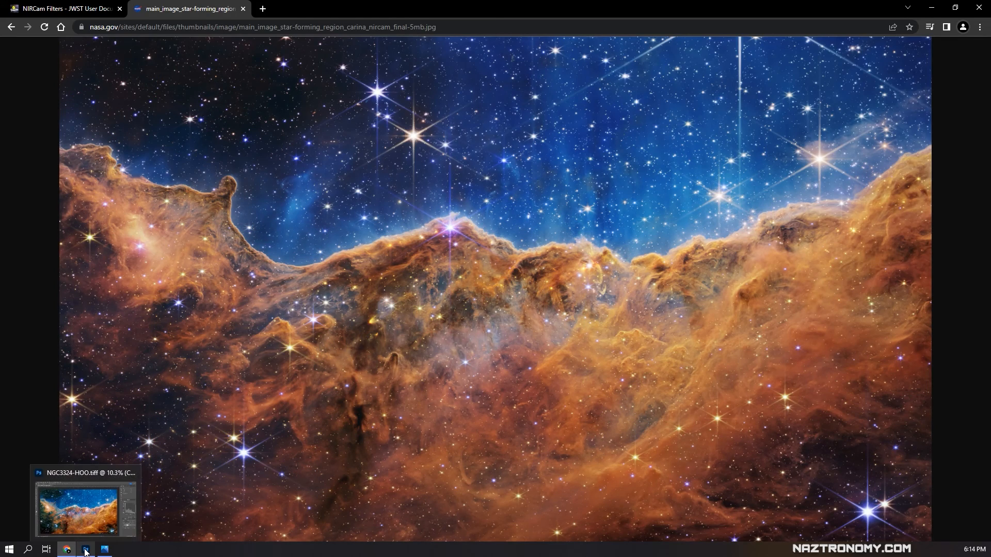
{"action": "left_click", "coordinate": [86, 551]}
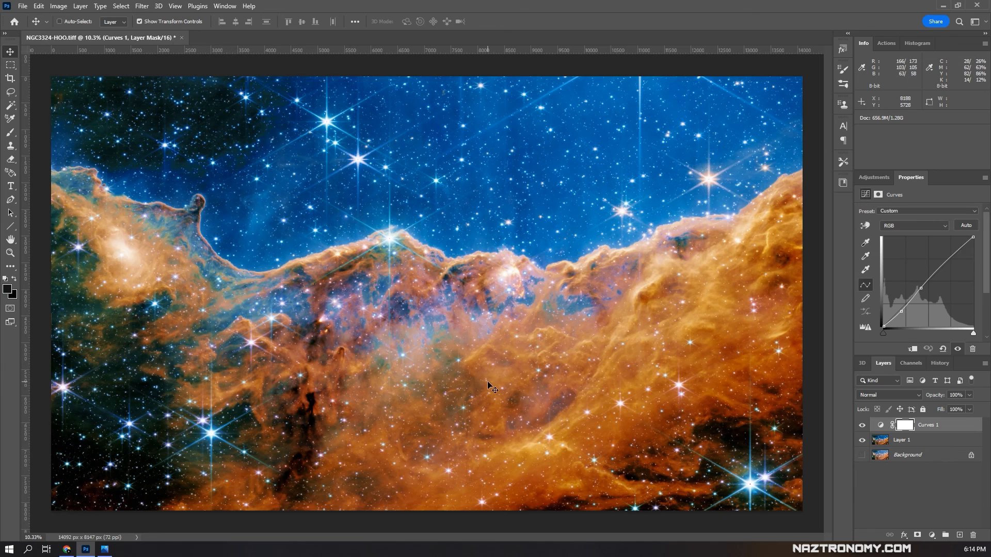
Step: Stamp the visible layers into a new top layer and remove the black spot in the bright ridge star's core with the Spot Healing Brush
{"action": "key", "text": "ctrl+alt+shift+e"}
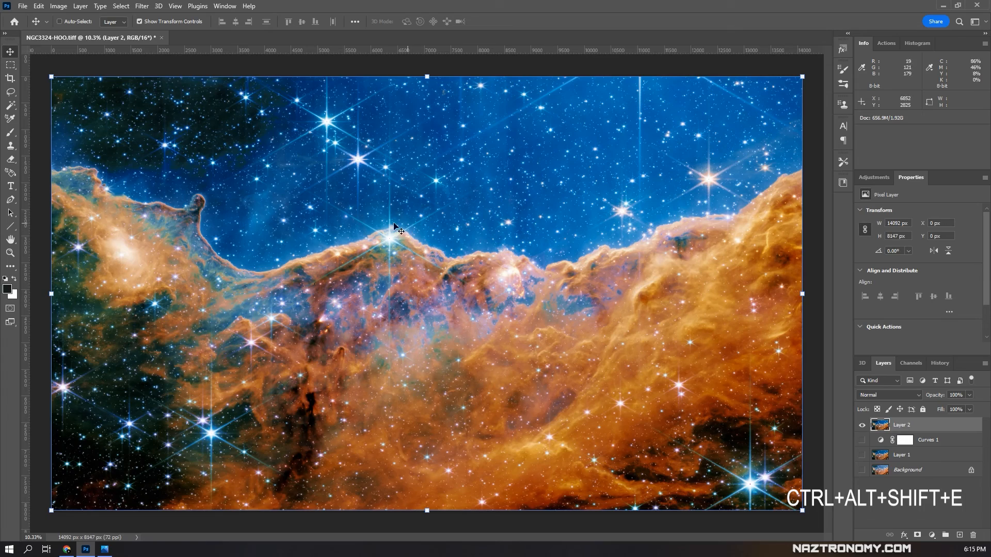
{"action": "scroll", "coordinate": [408, 235], "scroll_direction": "up", "scroll_amount": 5}
{"action": "scroll", "coordinate": [406, 243], "scroll_direction": "up", "scroll_amount": 4}
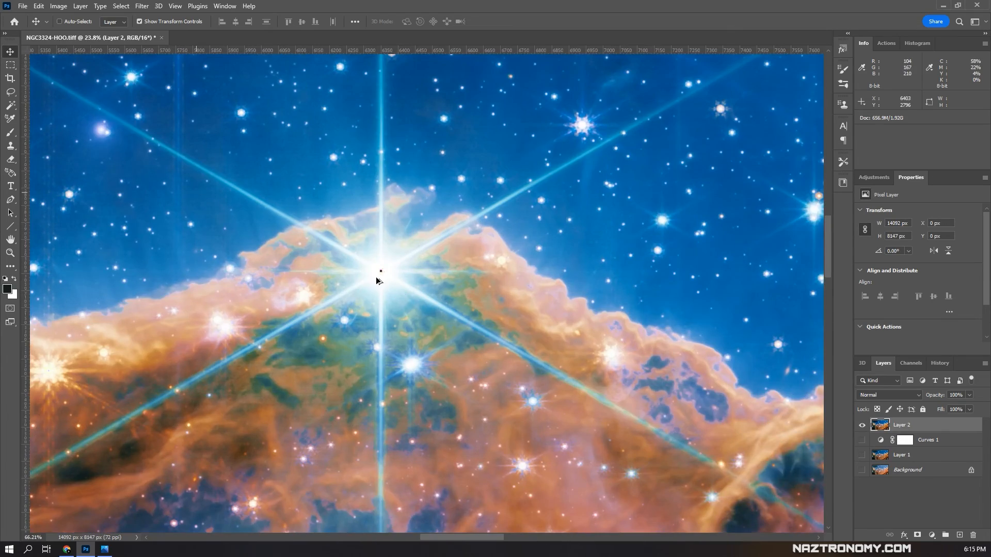
{"action": "scroll", "coordinate": [378, 280], "scroll_direction": "up", "scroll_amount": 5}
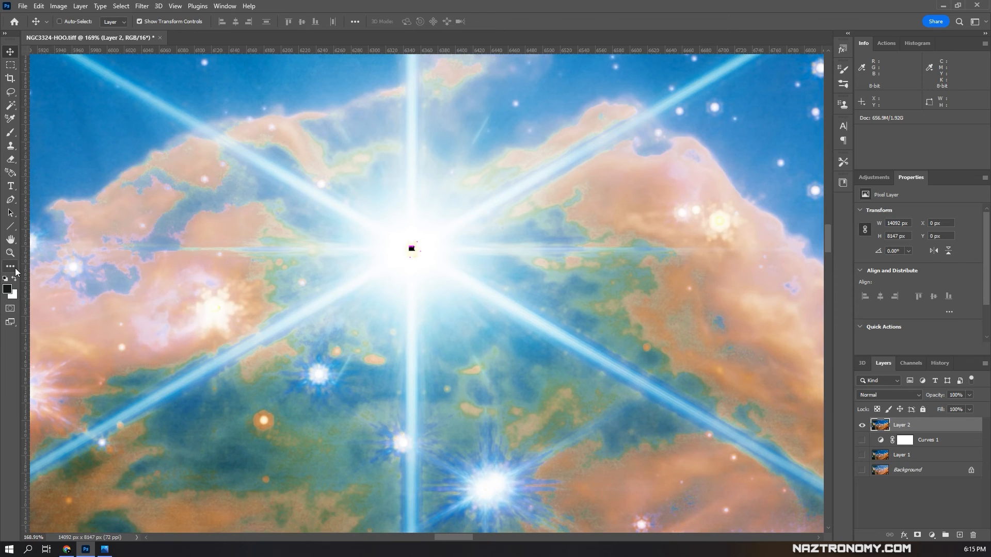
{"action": "left_click", "coordinate": [15, 272]}
{"action": "left_click", "coordinate": [70, 366]}
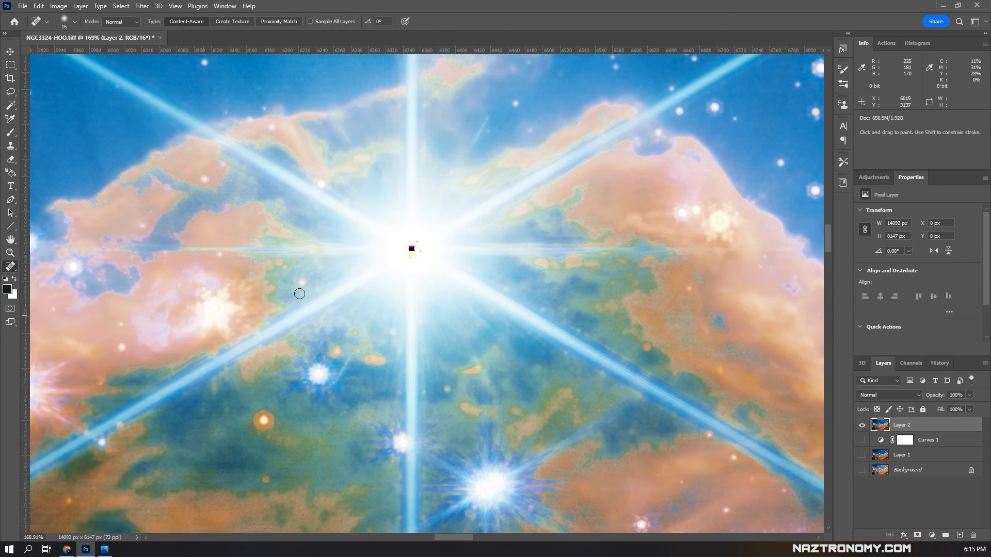
{"action": "left_click_drag", "start_coordinate": [412, 248], "coordinate": [420, 254]}
{"action": "scroll", "coordinate": [448, 280], "scroll_direction": "down", "scroll_amount": 2}
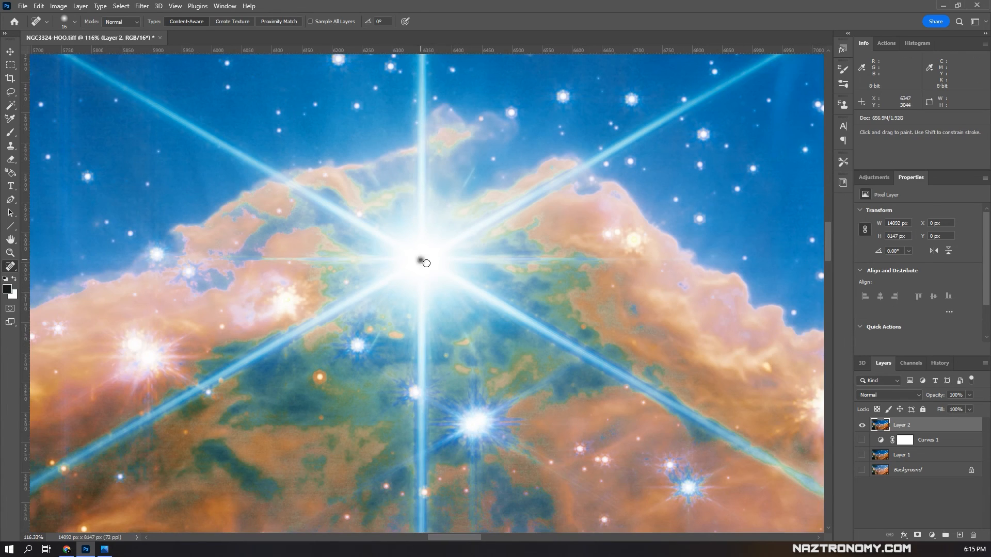
{"action": "scroll", "coordinate": [528, 312], "scroll_direction": "down", "scroll_amount": 5}
{"action": "scroll", "coordinate": [658, 338], "scroll_direction": "down", "scroll_amount": 4}
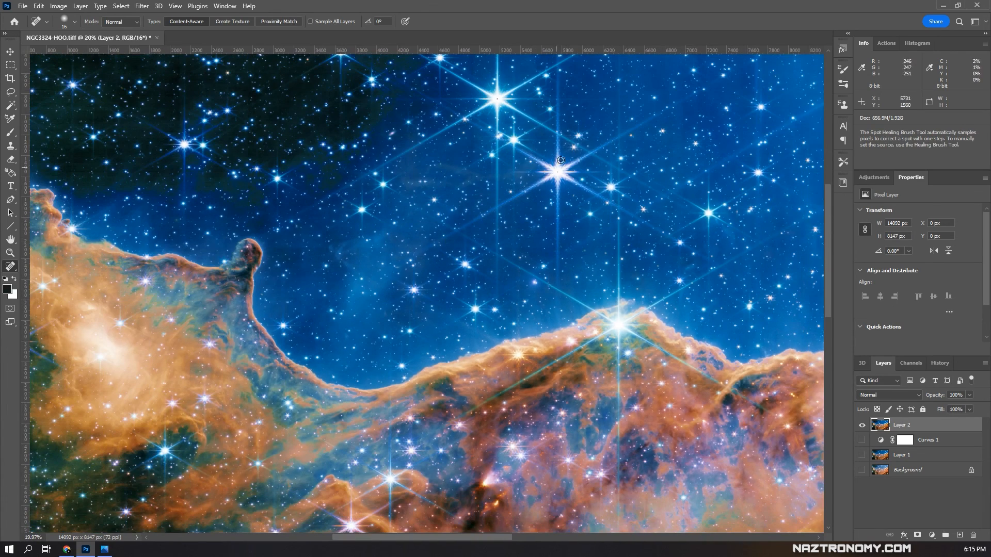
{"action": "scroll", "coordinate": [571, 147], "scroll_direction": "down", "scroll_amount": 3}
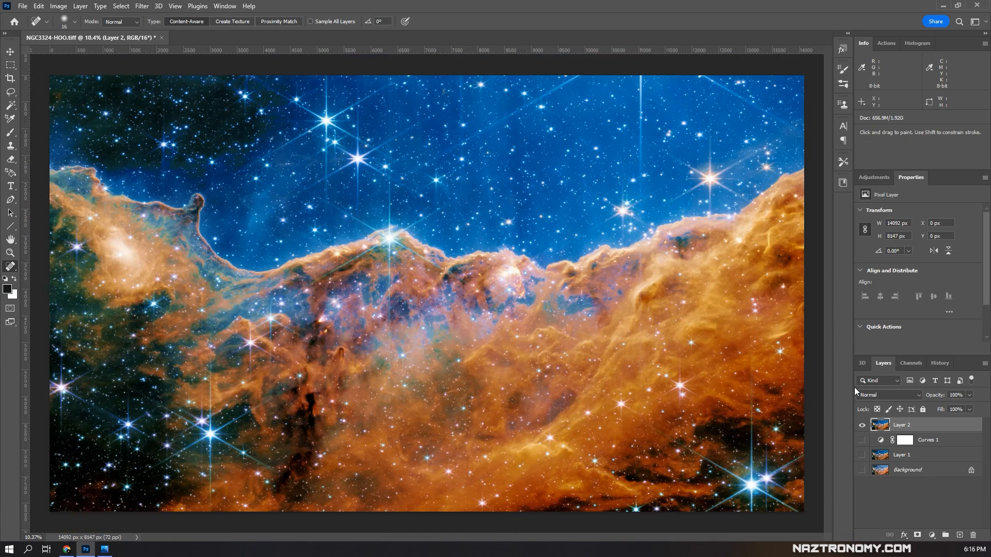